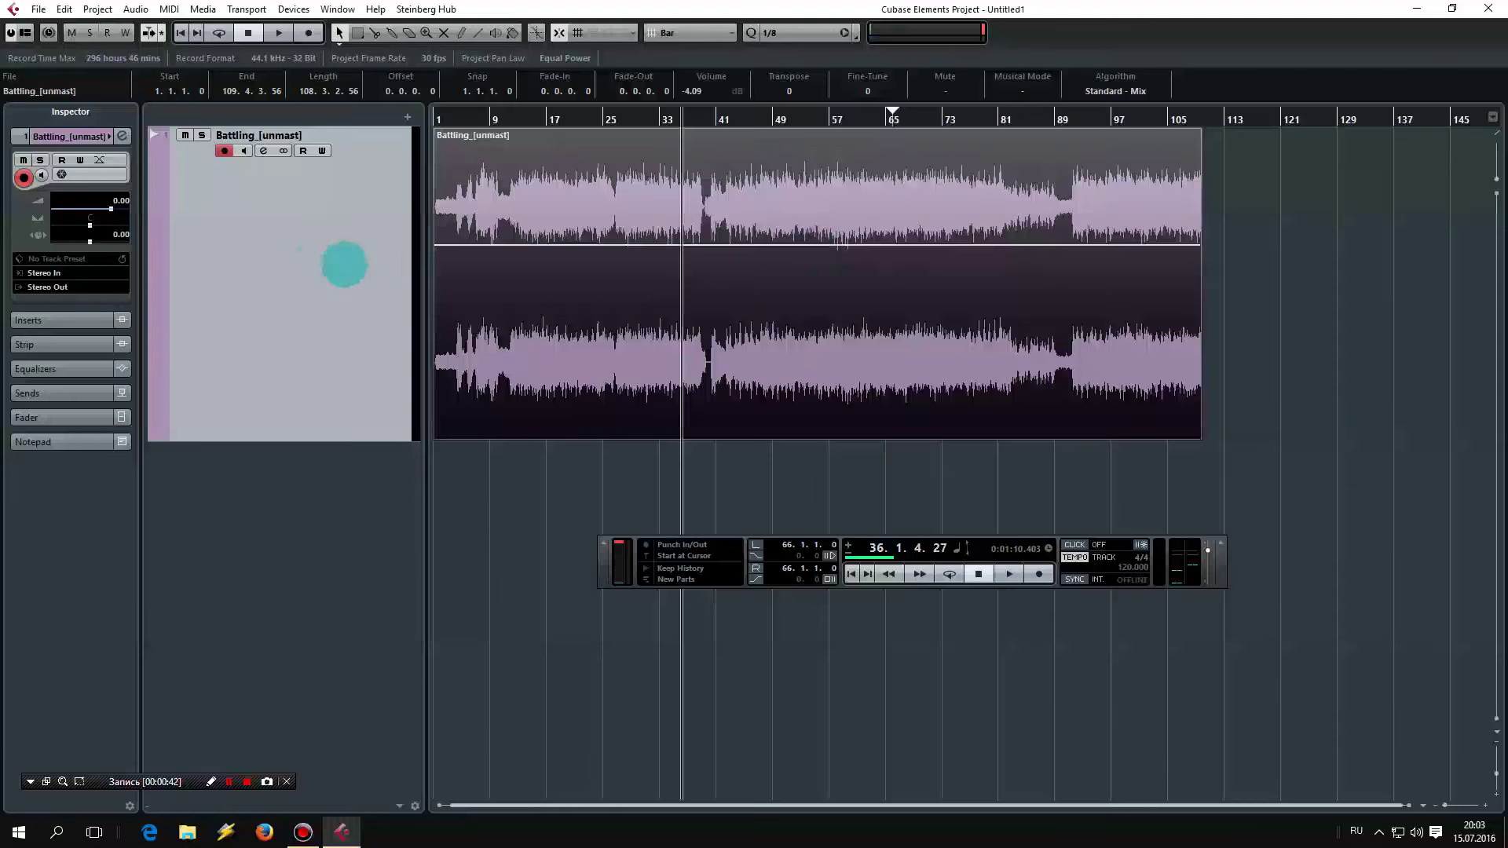
Step: Load the My Master FX chain preset into the Battling_[unmast] track's inserts
{"action": "left_click", "coordinate": [59, 317]}
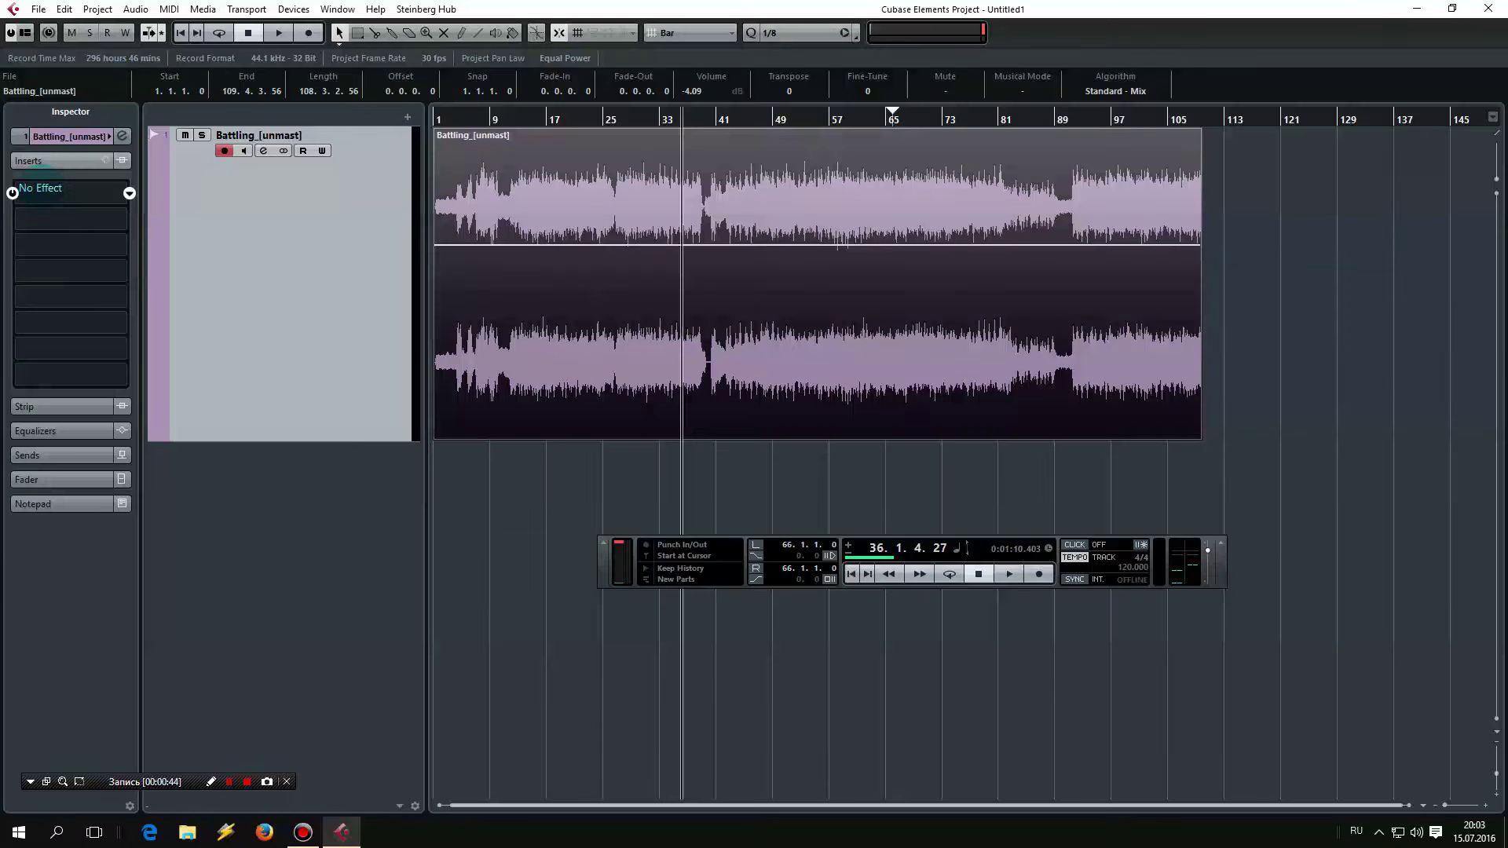
{"action": "left_click", "coordinate": [105, 160]}
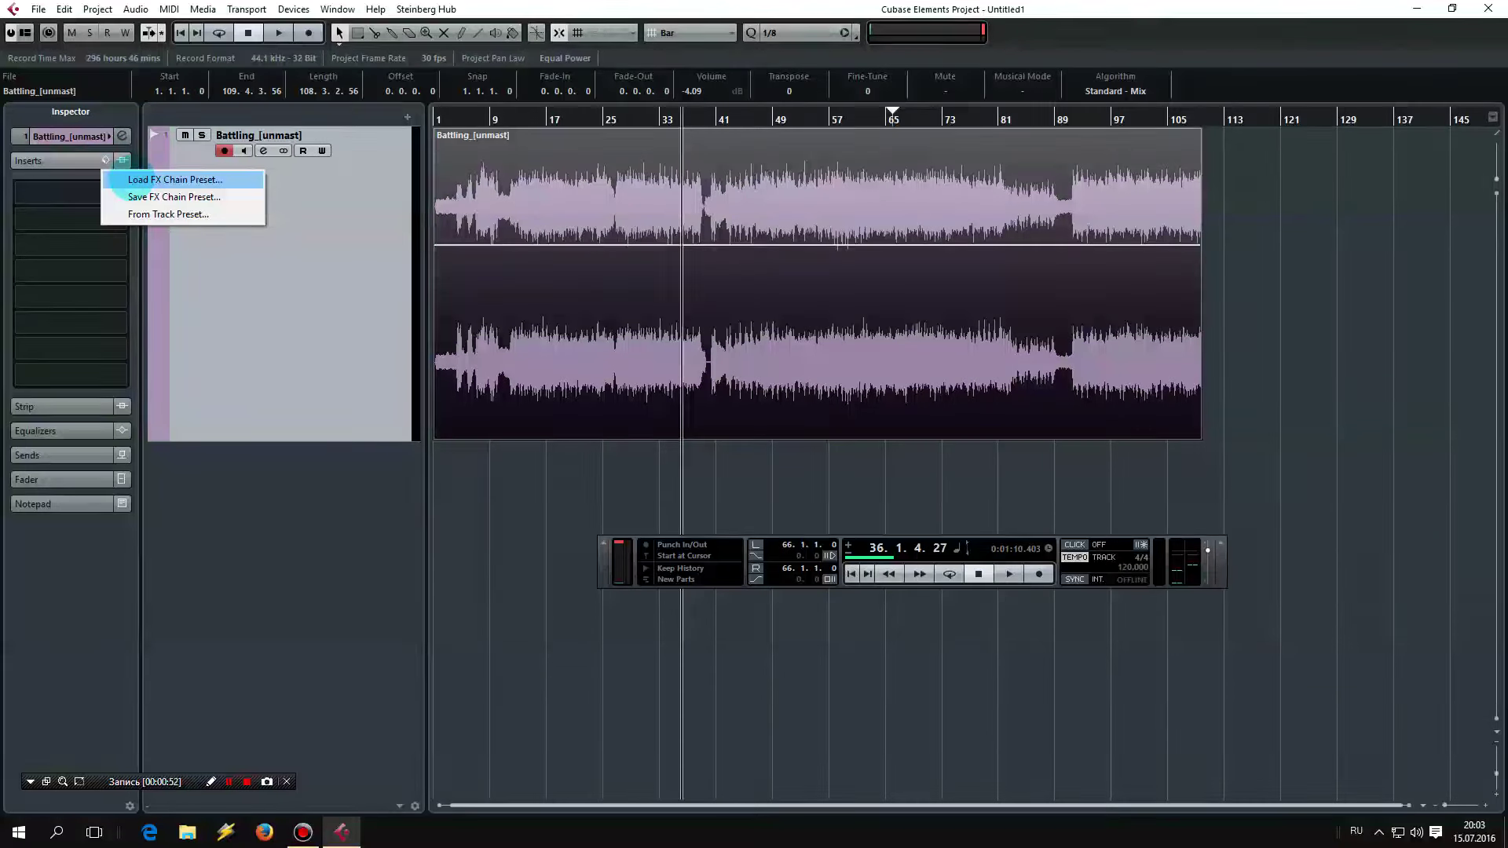
{"action": "left_click", "coordinate": [157, 180]}
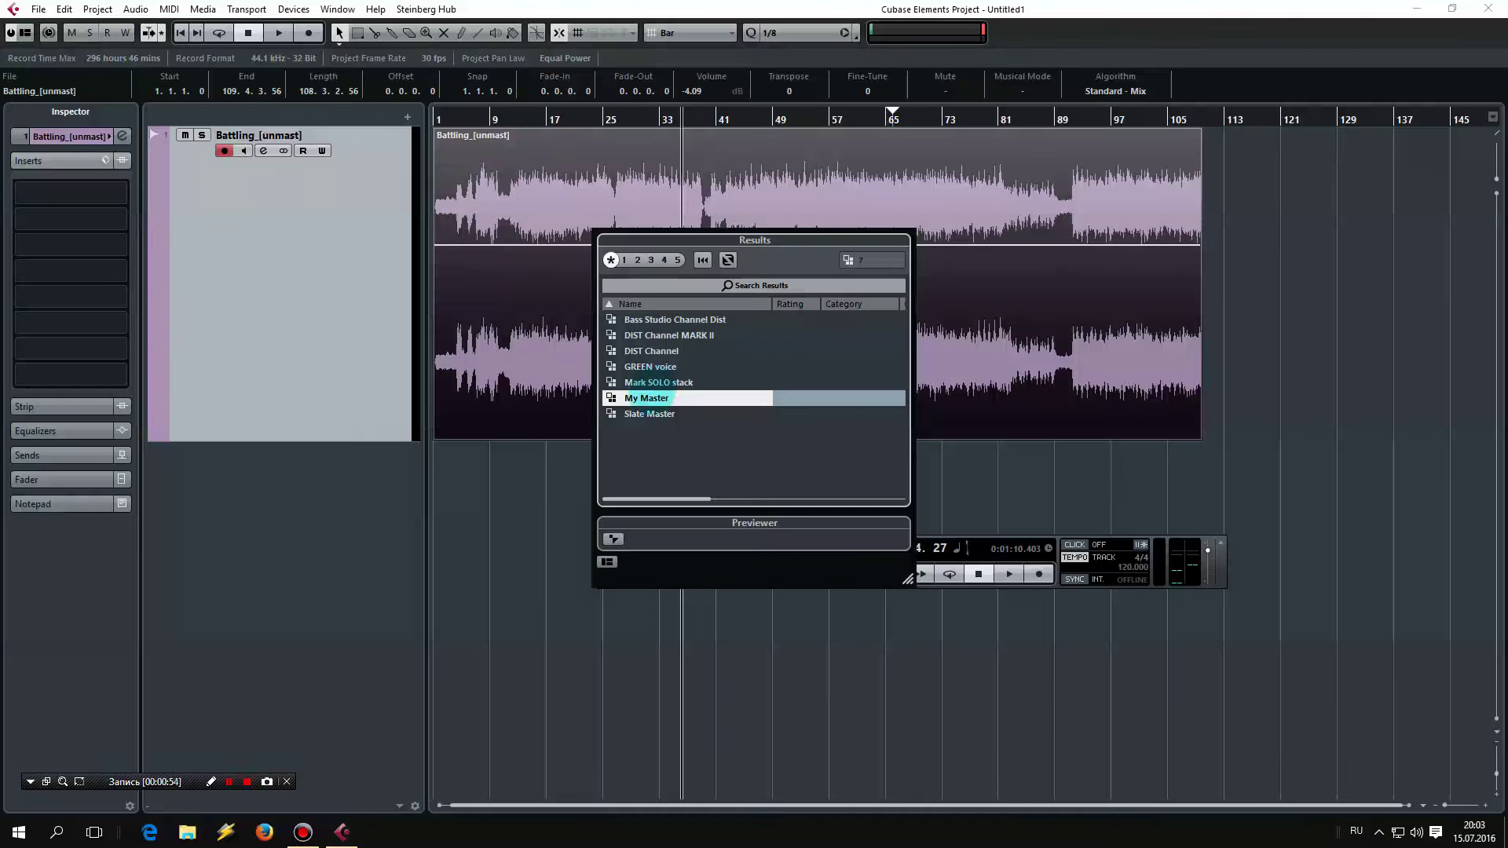
{"action": "double_click", "coordinate": [647, 398]}
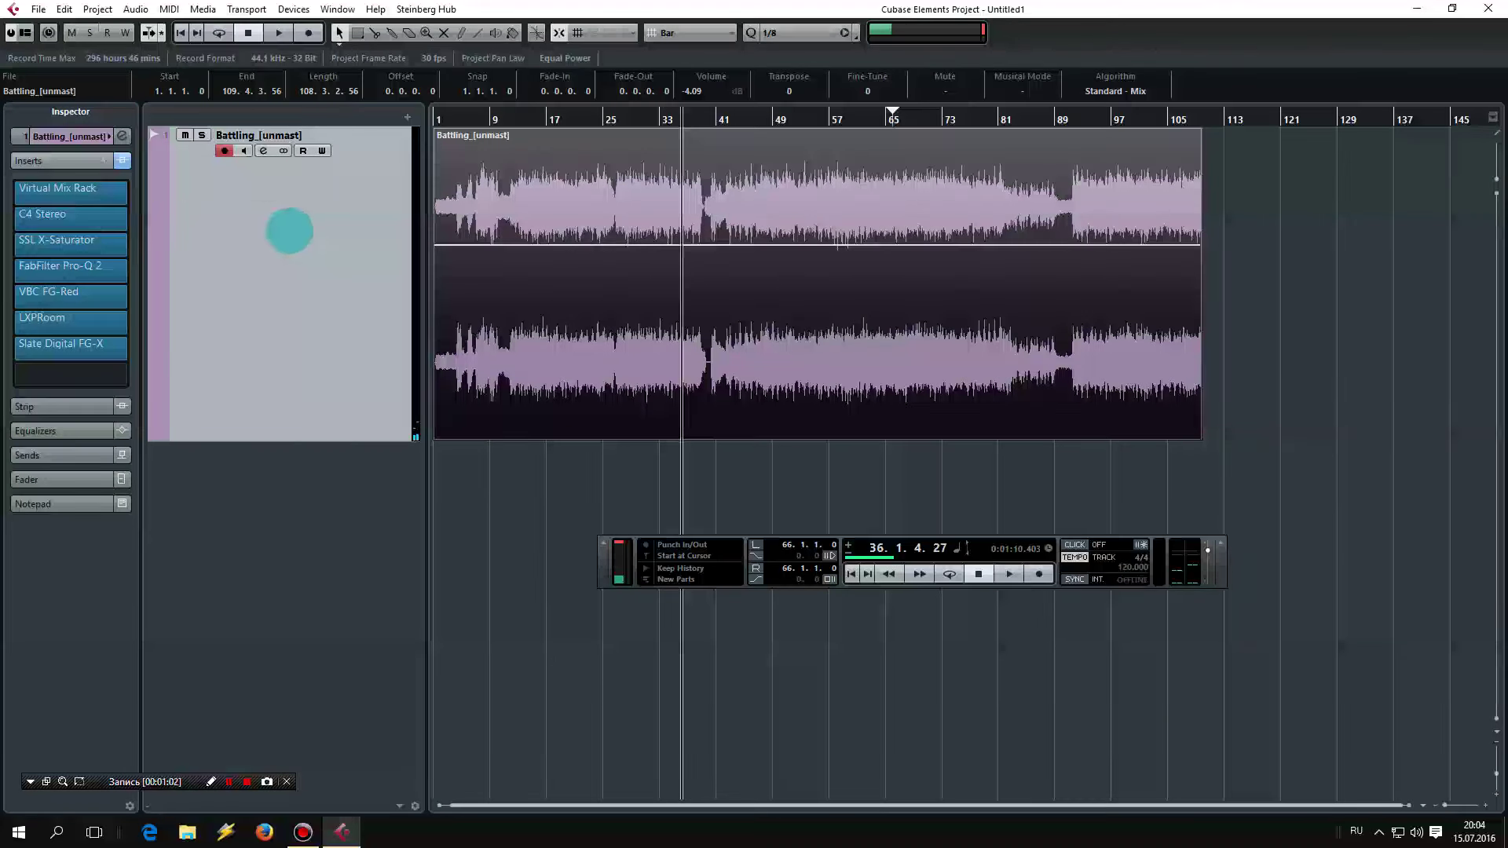
Step: Open the C4 Stereo insert's editor and reposition its window over the project
{"action": "mouse_move", "coordinate": [70, 207]}
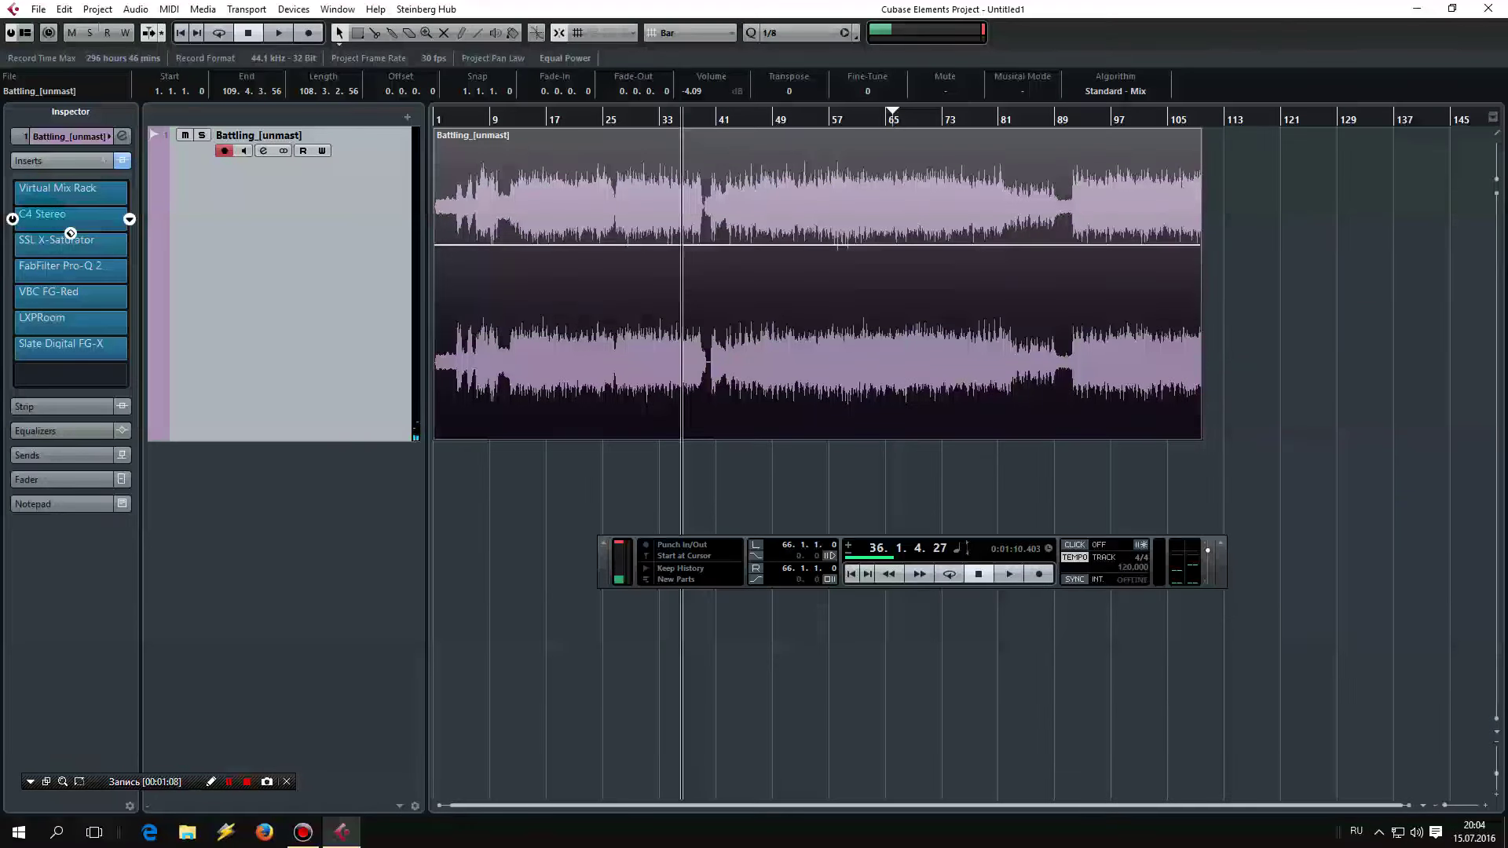
{"action": "left_click", "coordinate": [70, 226]}
{"action": "left_click", "coordinate": [699, 239]}
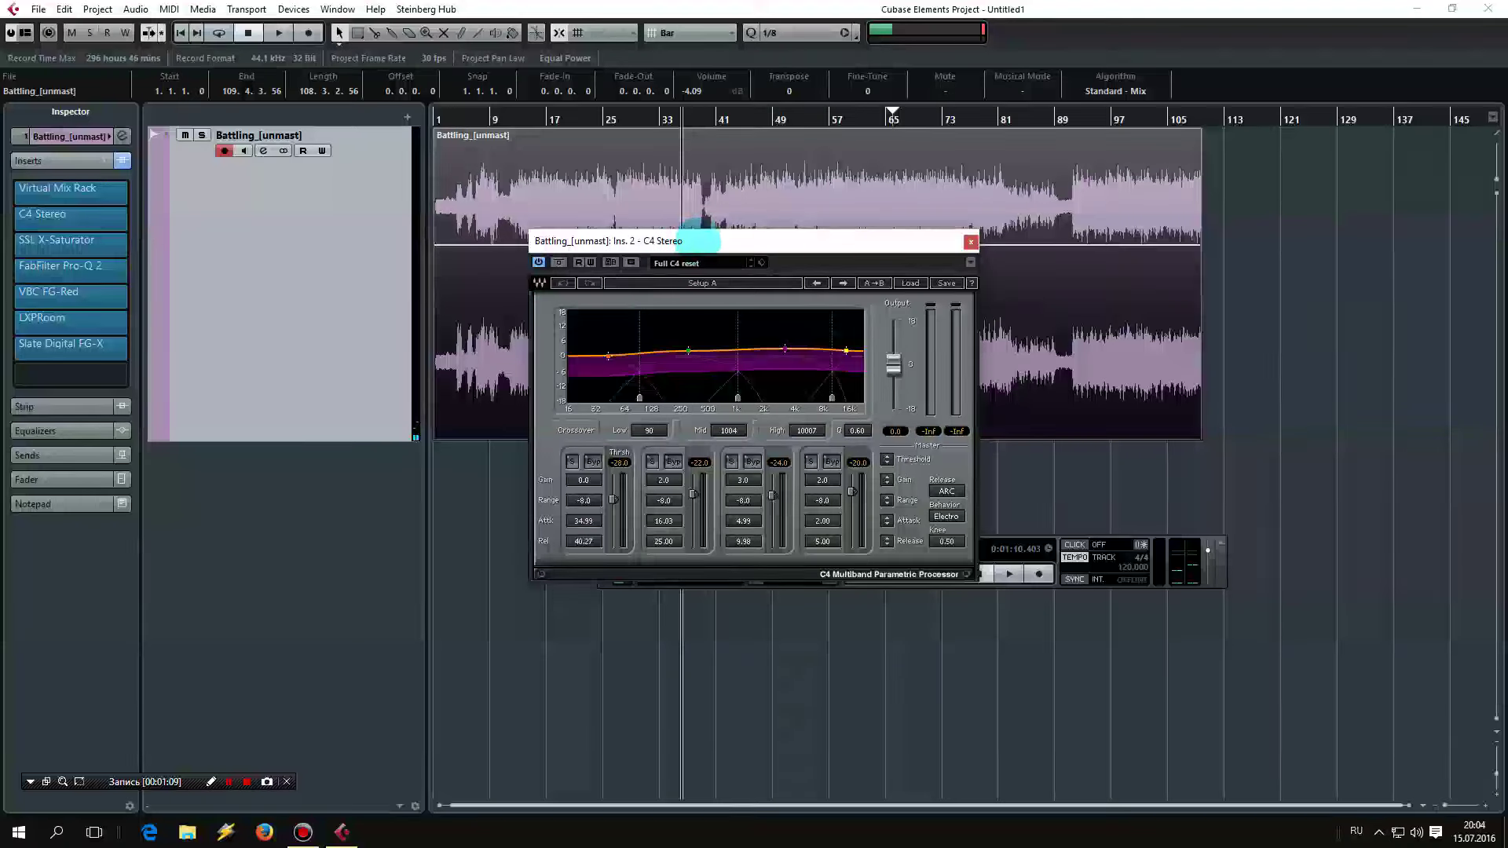
{"action": "left_click_drag", "start_coordinate": [701, 239], "coordinate": [672, 222]}
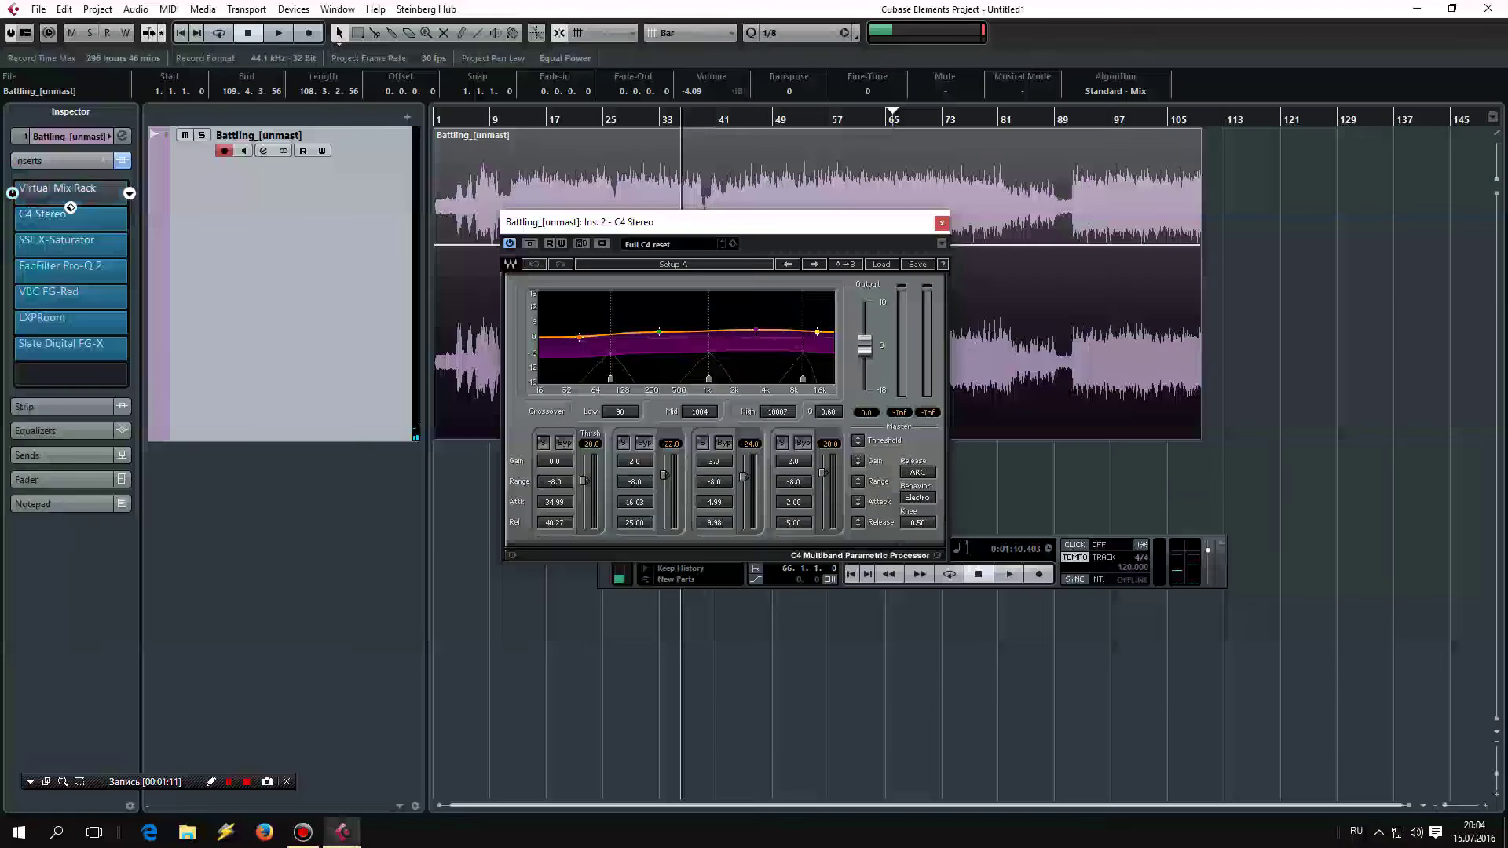
Step: Bypass every insert on the track except C4 Stereo, from Virtual Mix Rack through Slate Digital FG-X
{"action": "left_click", "coordinate": [70, 242], "text": "alt"}
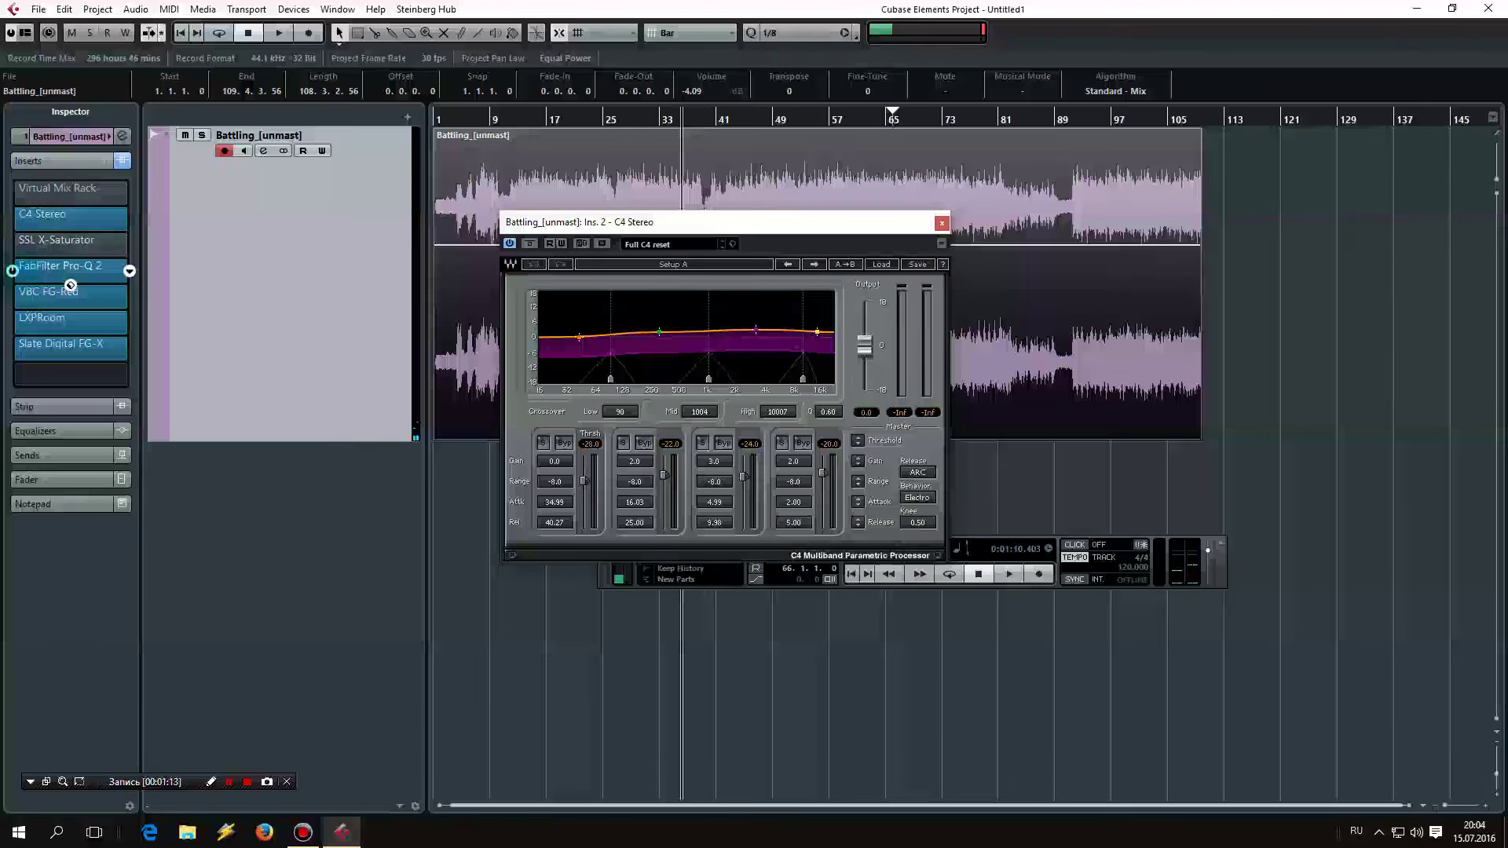
{"action": "left_click", "coordinate": [70, 281], "text": "alt"}
{"action": "left_click", "coordinate": [70, 299], "text": "alt"}
{"action": "left_click", "coordinate": [70, 335], "text": "alt"}
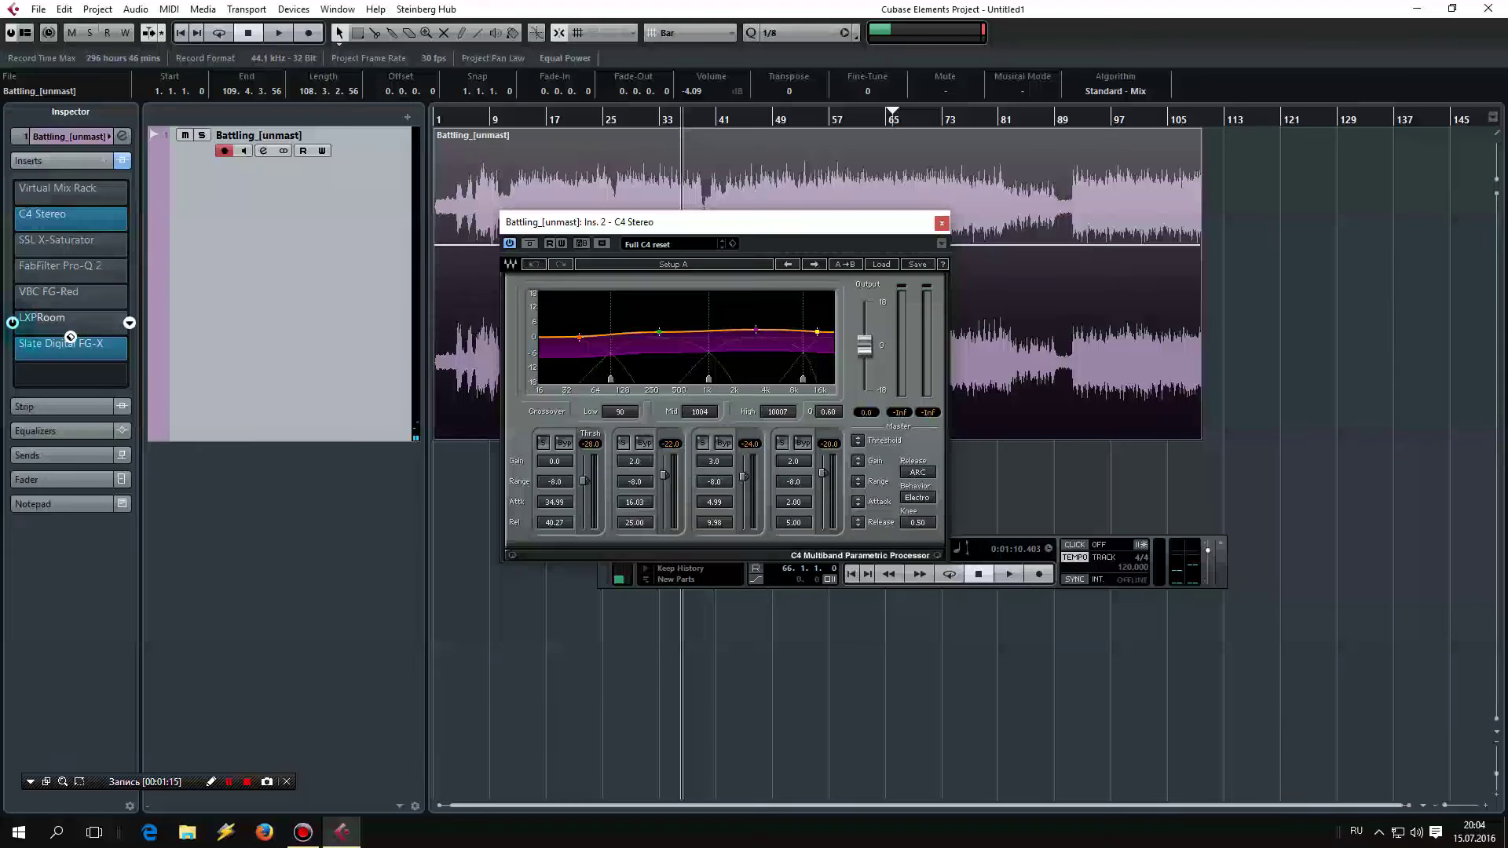
{"action": "left_click", "coordinate": [70, 337], "text": "alt"}
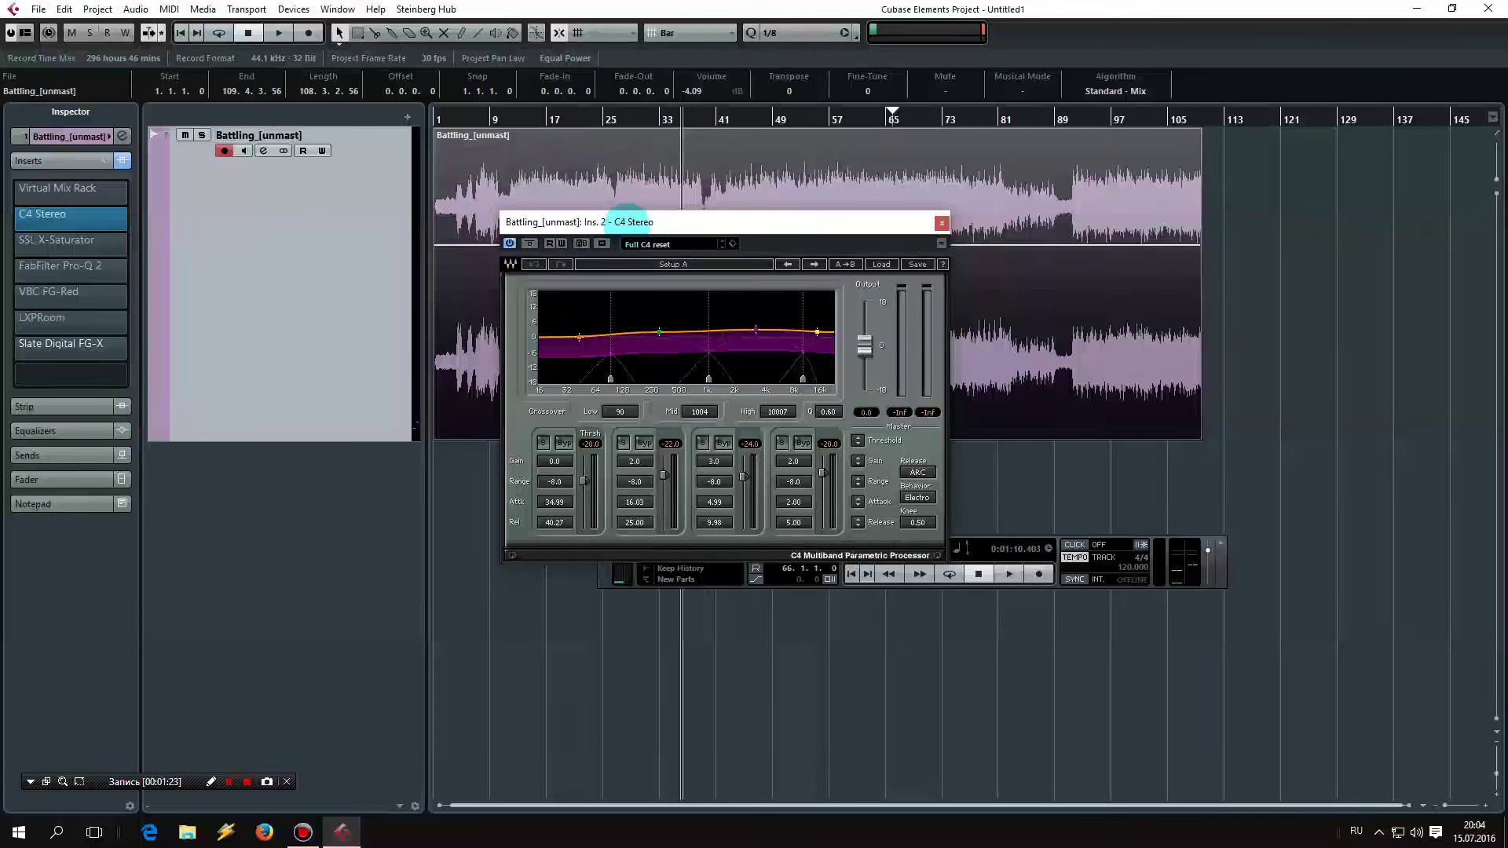
Step: Move the C4 Stereo window clear of the upper waveform and start playback from around bar 13
{"action": "left_click_drag", "start_coordinate": [571, 223], "coordinate": [525, 189]}
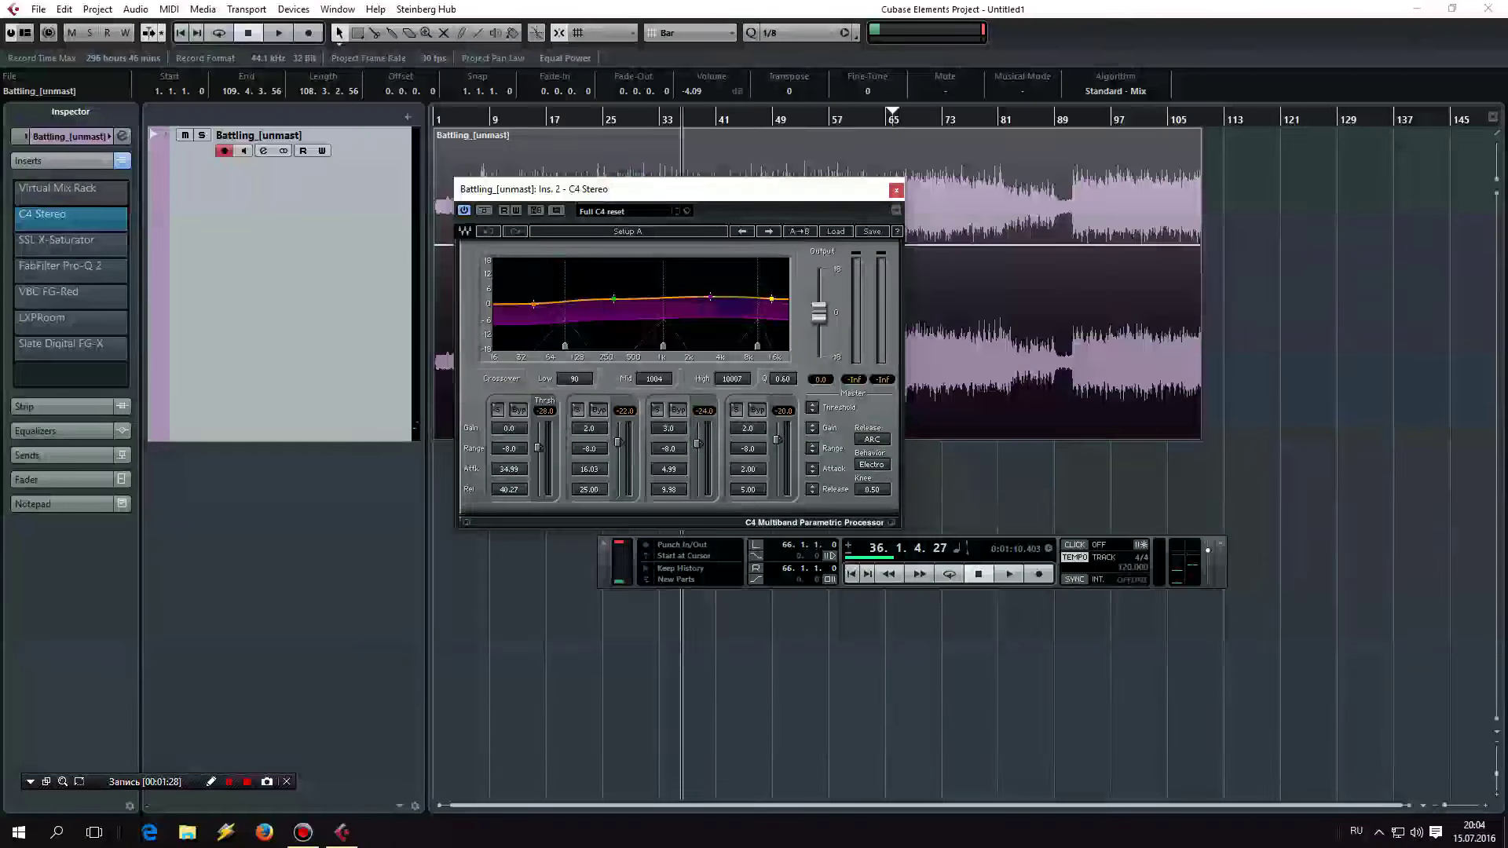
{"action": "left_click_drag", "start_coordinate": [681, 194], "coordinate": [650, 178]}
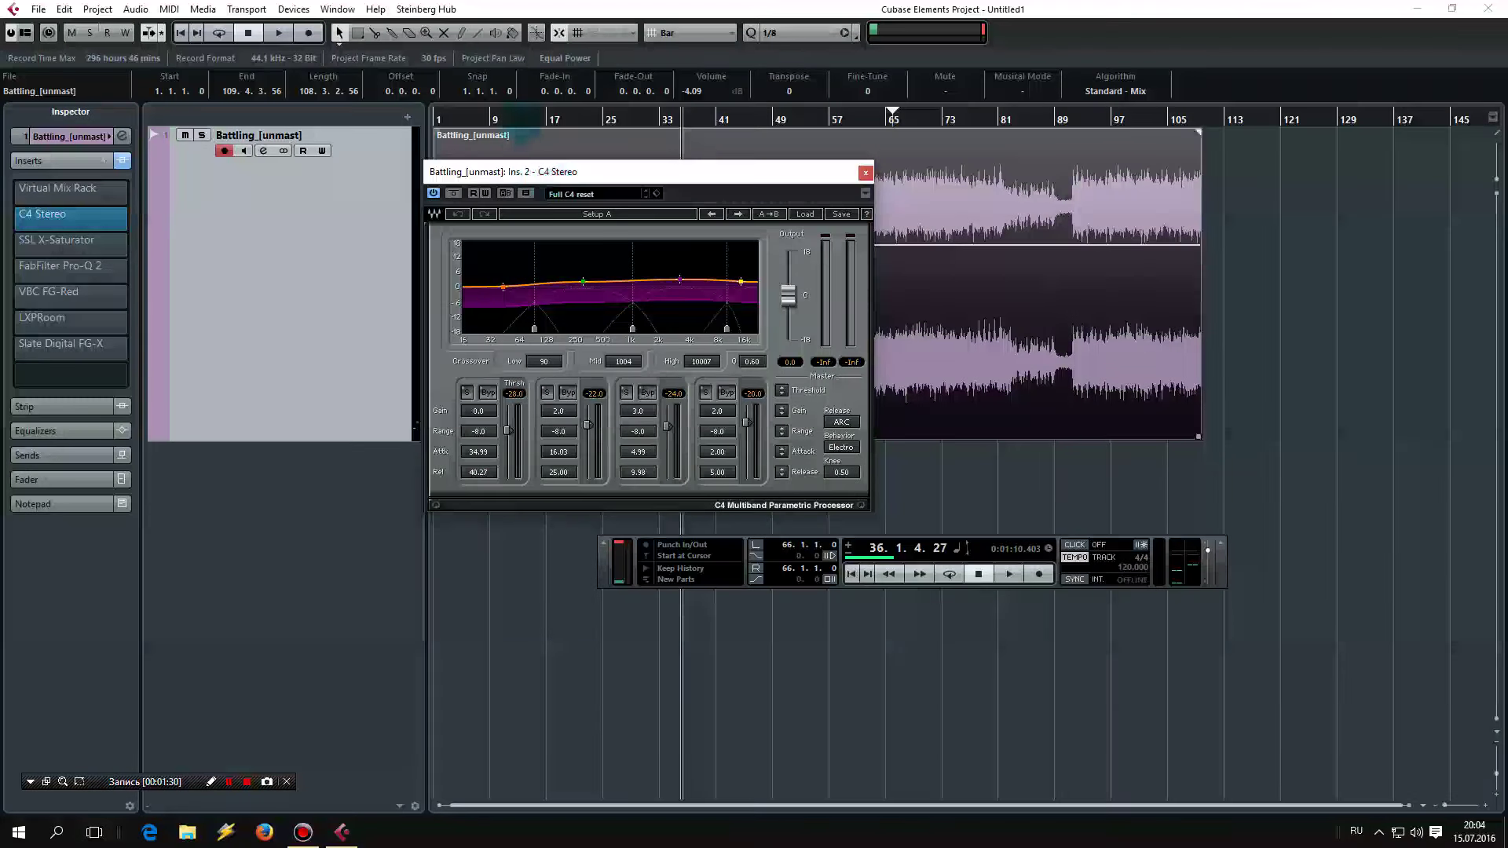
{"action": "left_click_drag", "start_coordinate": [542, 171], "coordinate": [549, 356]}
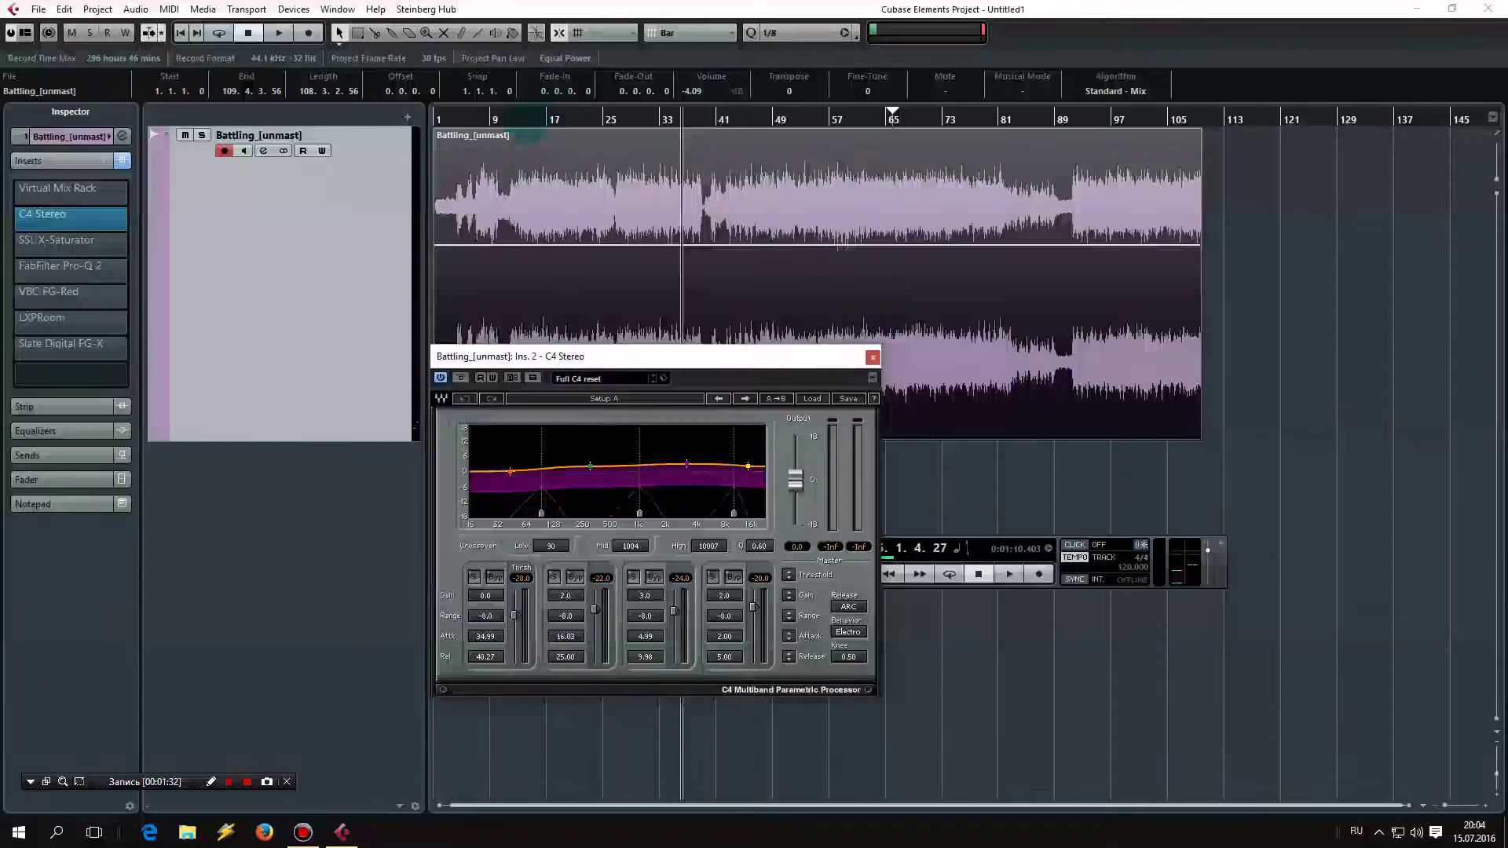
{"action": "left_click", "coordinate": [560, 206]}
{"action": "key", "text": "space"}
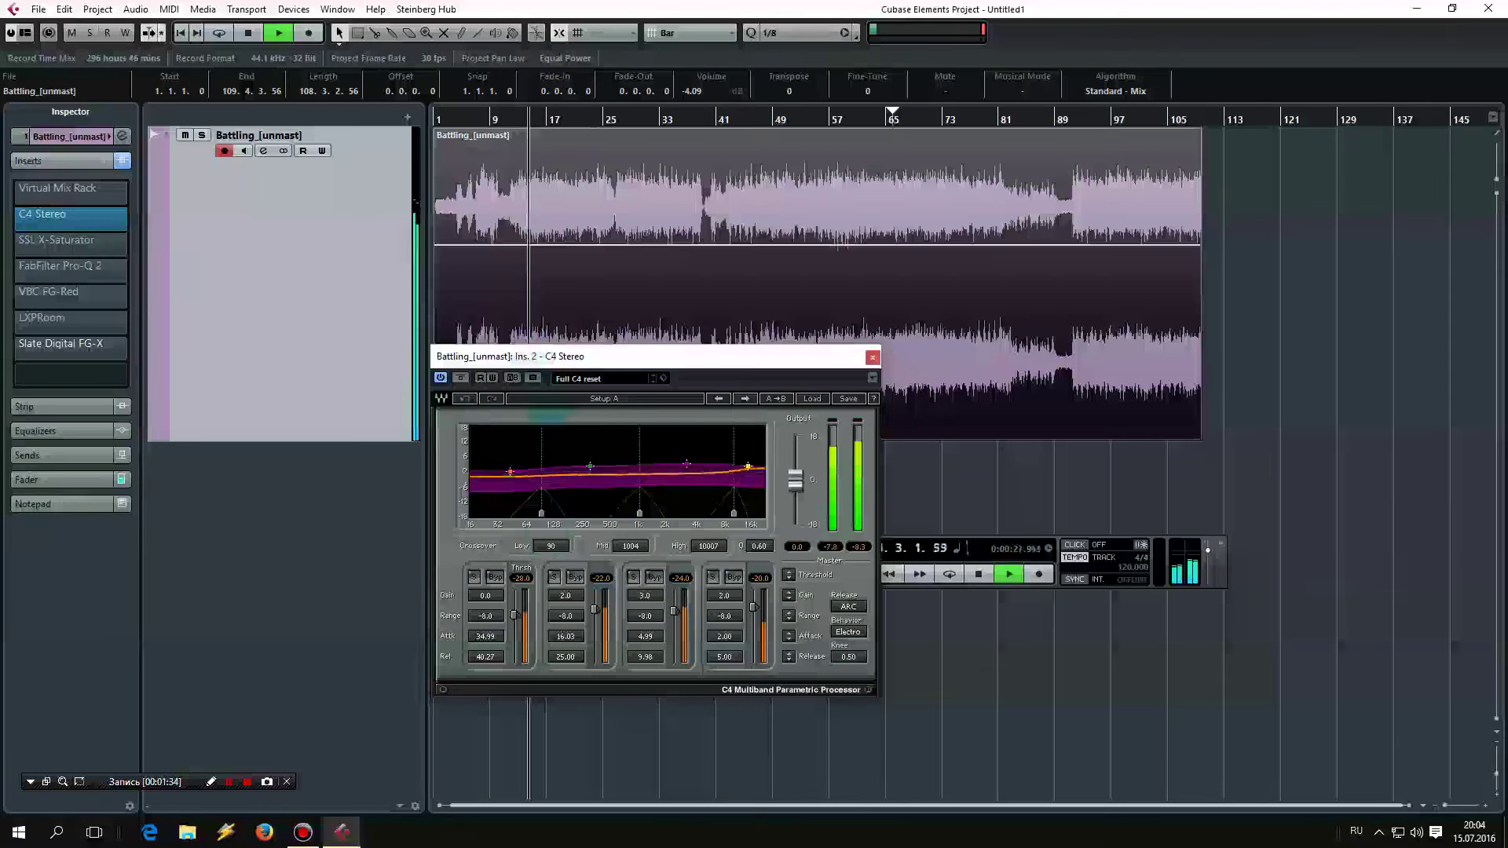
Step: Audition the four C4 Stereo bands by soloing each in turn, from low to high, and clear each solo before the next
{"action": "left_click", "coordinate": [474, 577]}
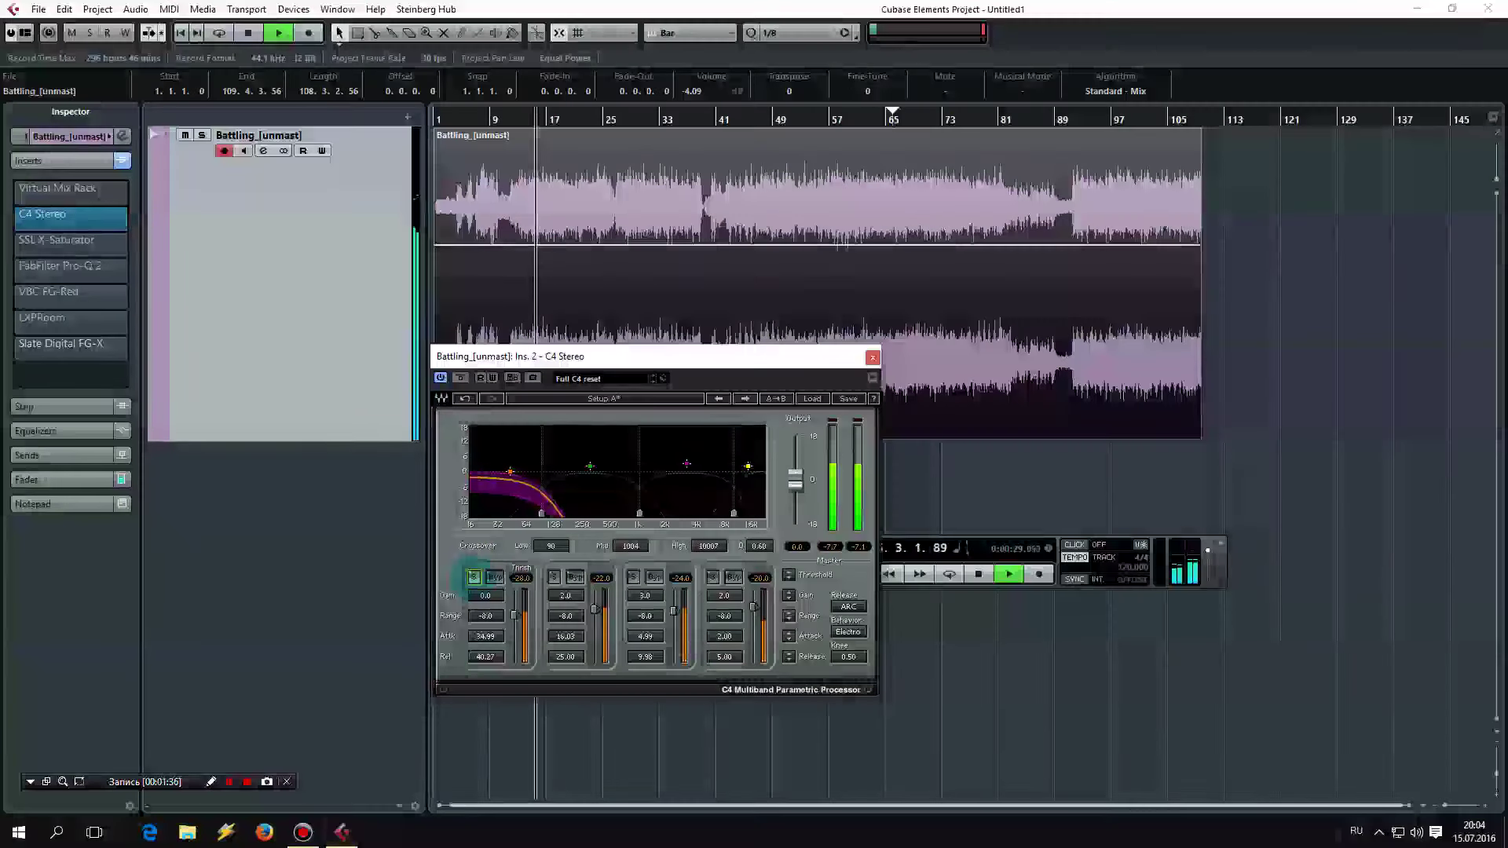
{"action": "left_click", "coordinate": [473, 577]}
{"action": "left_click", "coordinate": [553, 578]}
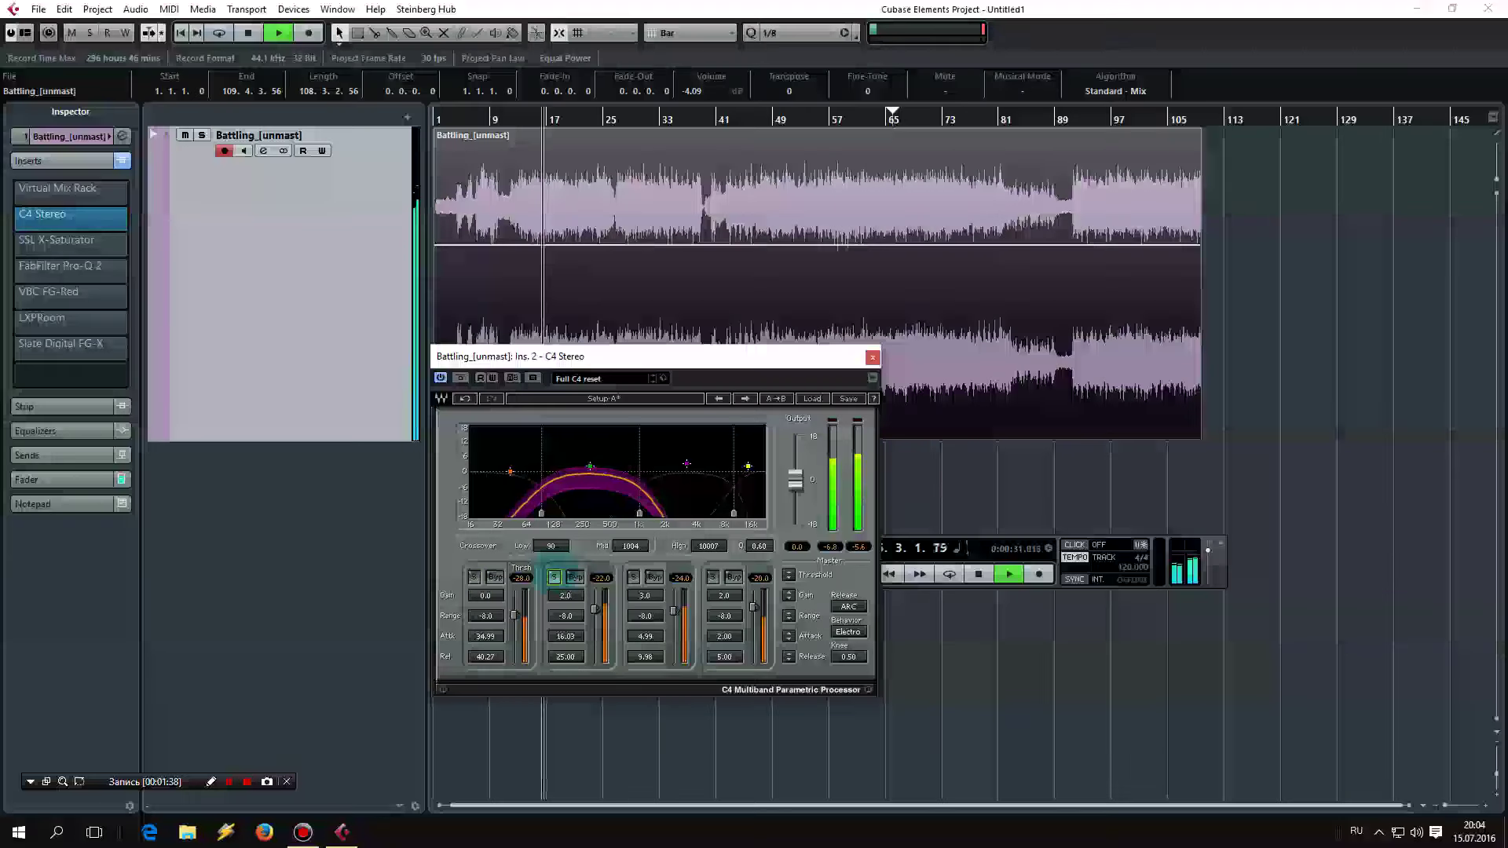
{"action": "left_click", "coordinate": [553, 577]}
{"action": "left_click", "coordinate": [633, 577]}
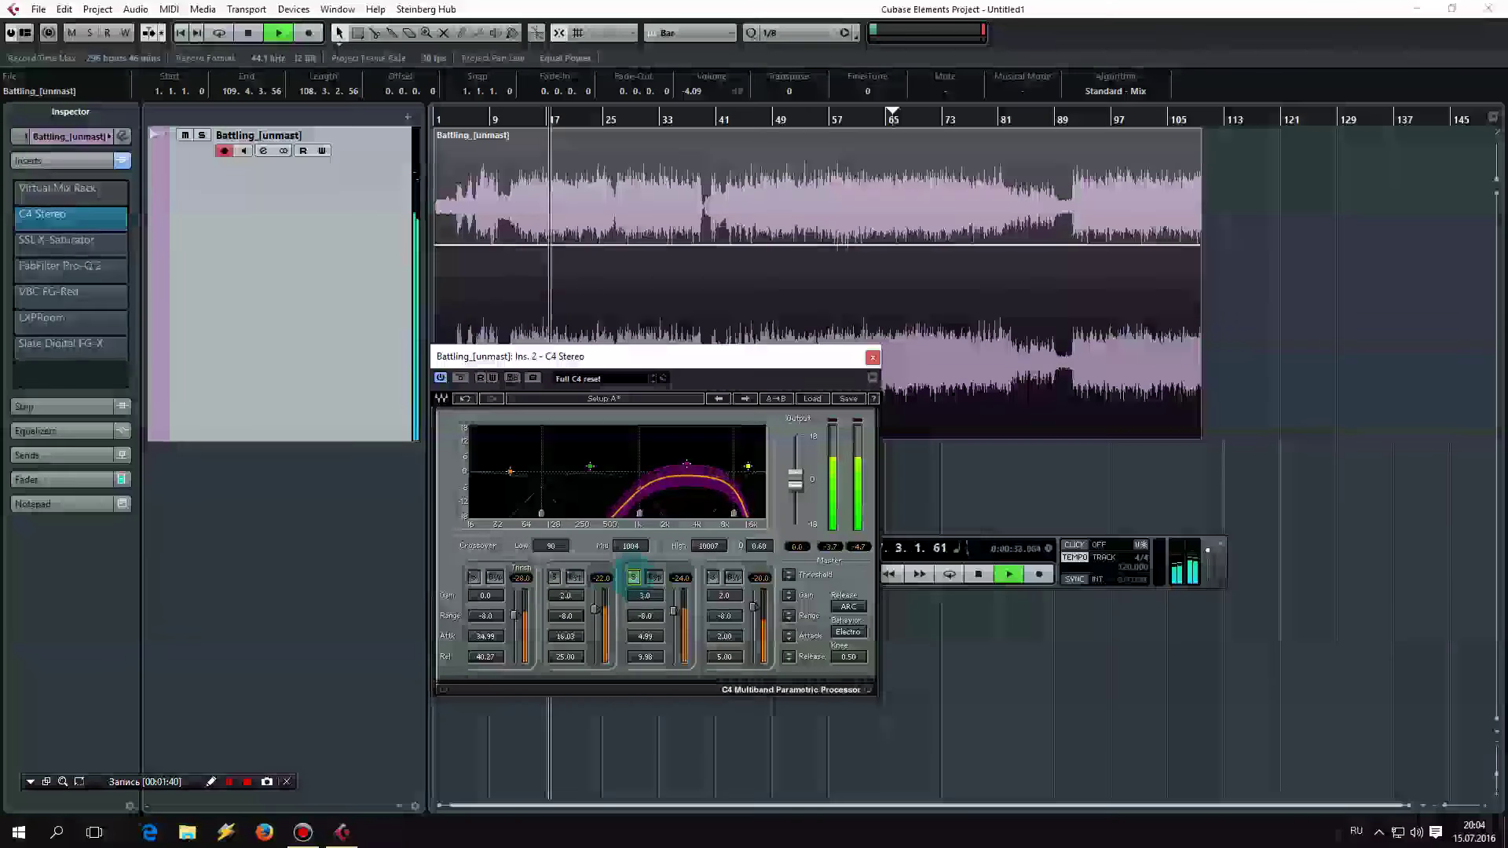
{"action": "left_click", "coordinate": [633, 578]}
{"action": "left_click", "coordinate": [713, 577]}
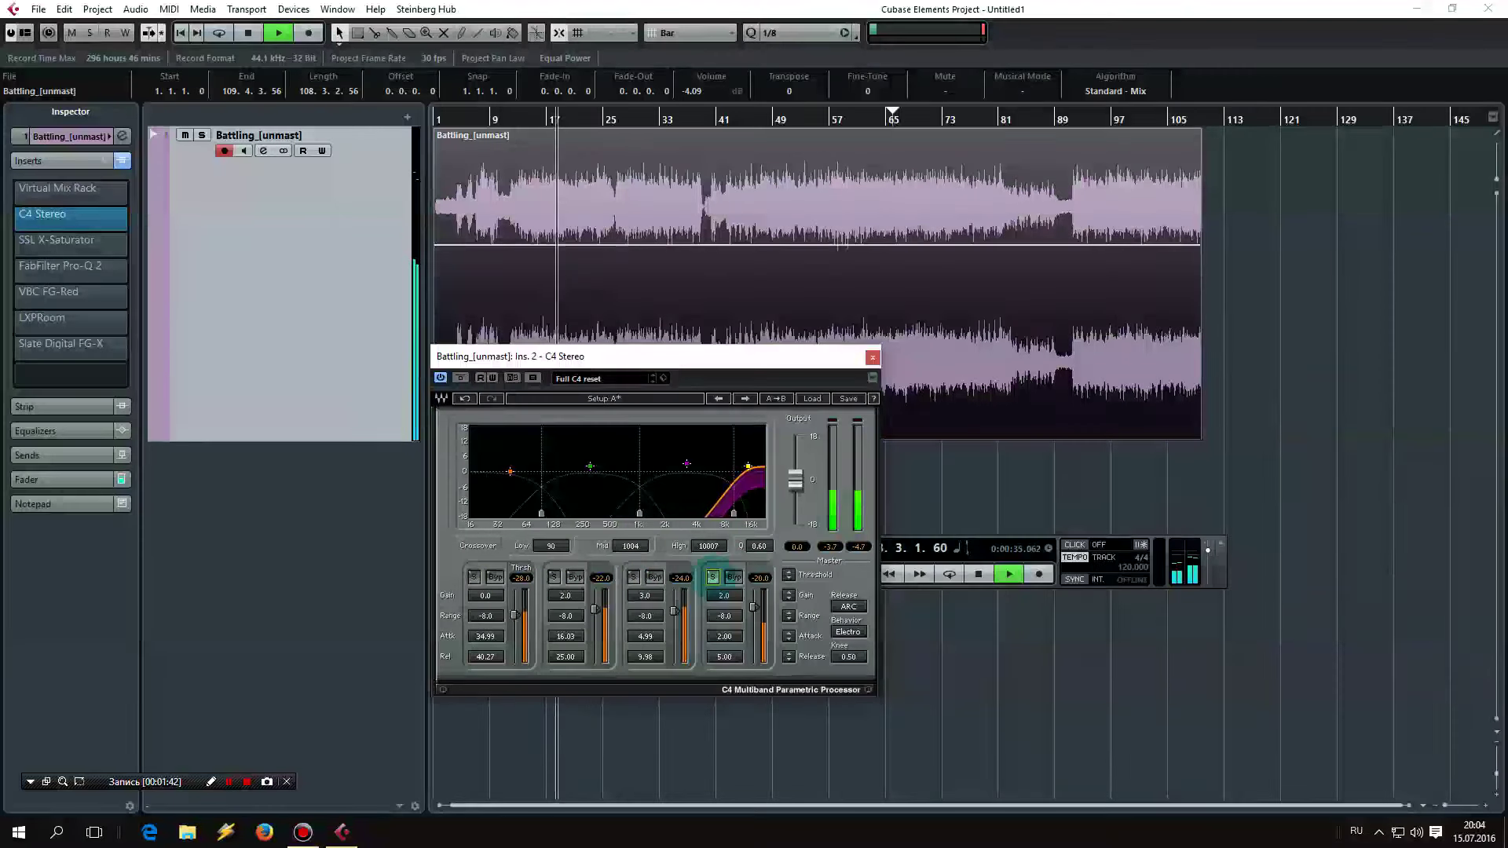
{"action": "left_click", "coordinate": [713, 578]}
{"action": "left_click_drag", "start_coordinate": [679, 358], "coordinate": [710, 306]}
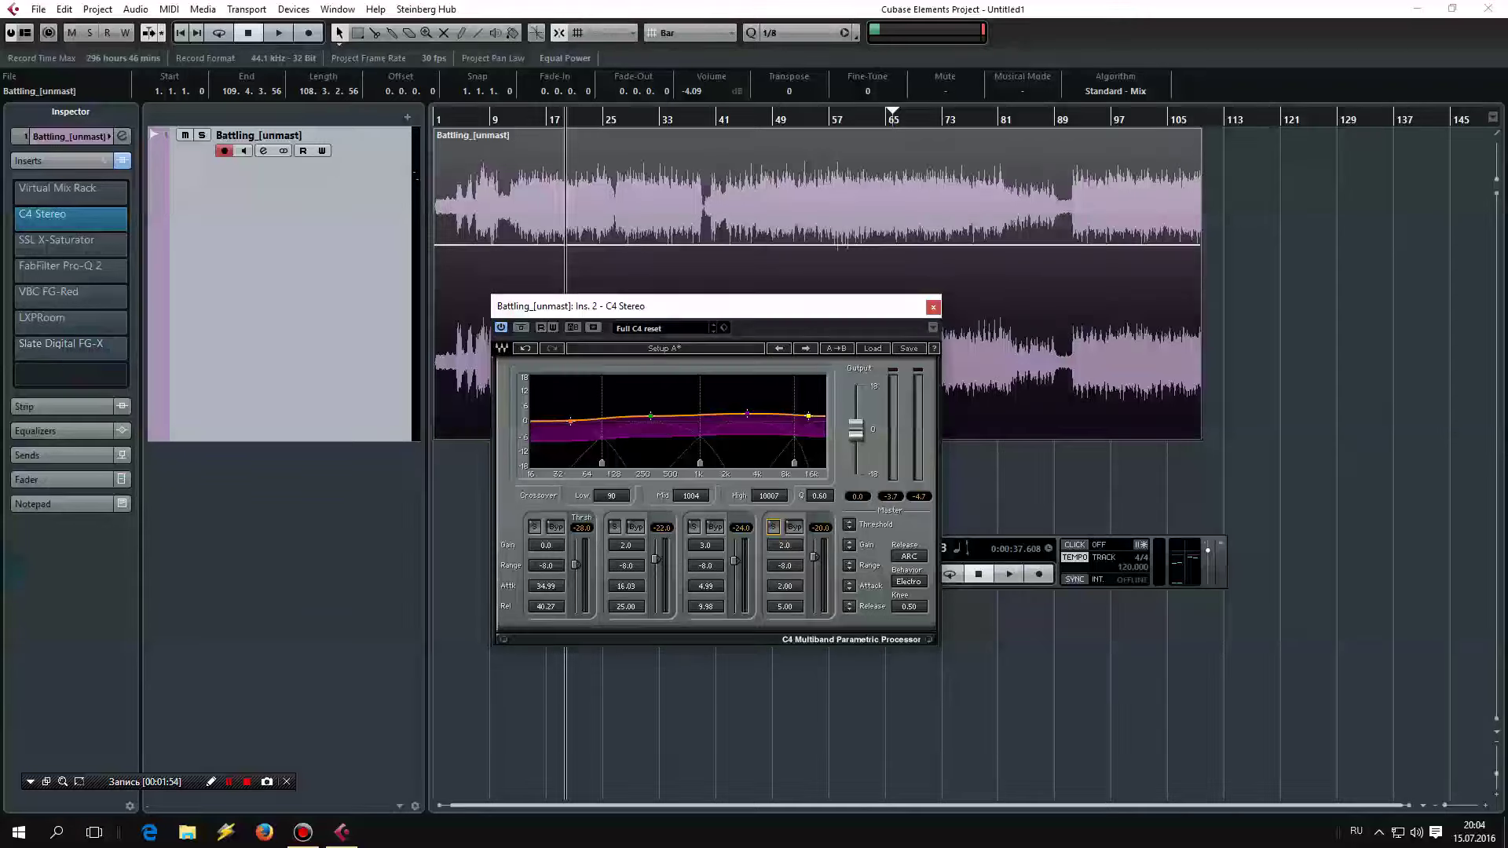
Step: Switch to File Explorer, look through drives H: and D: including the Audio Legends mixing folder, and close the window
{"action": "left_click", "coordinate": [187, 832]}
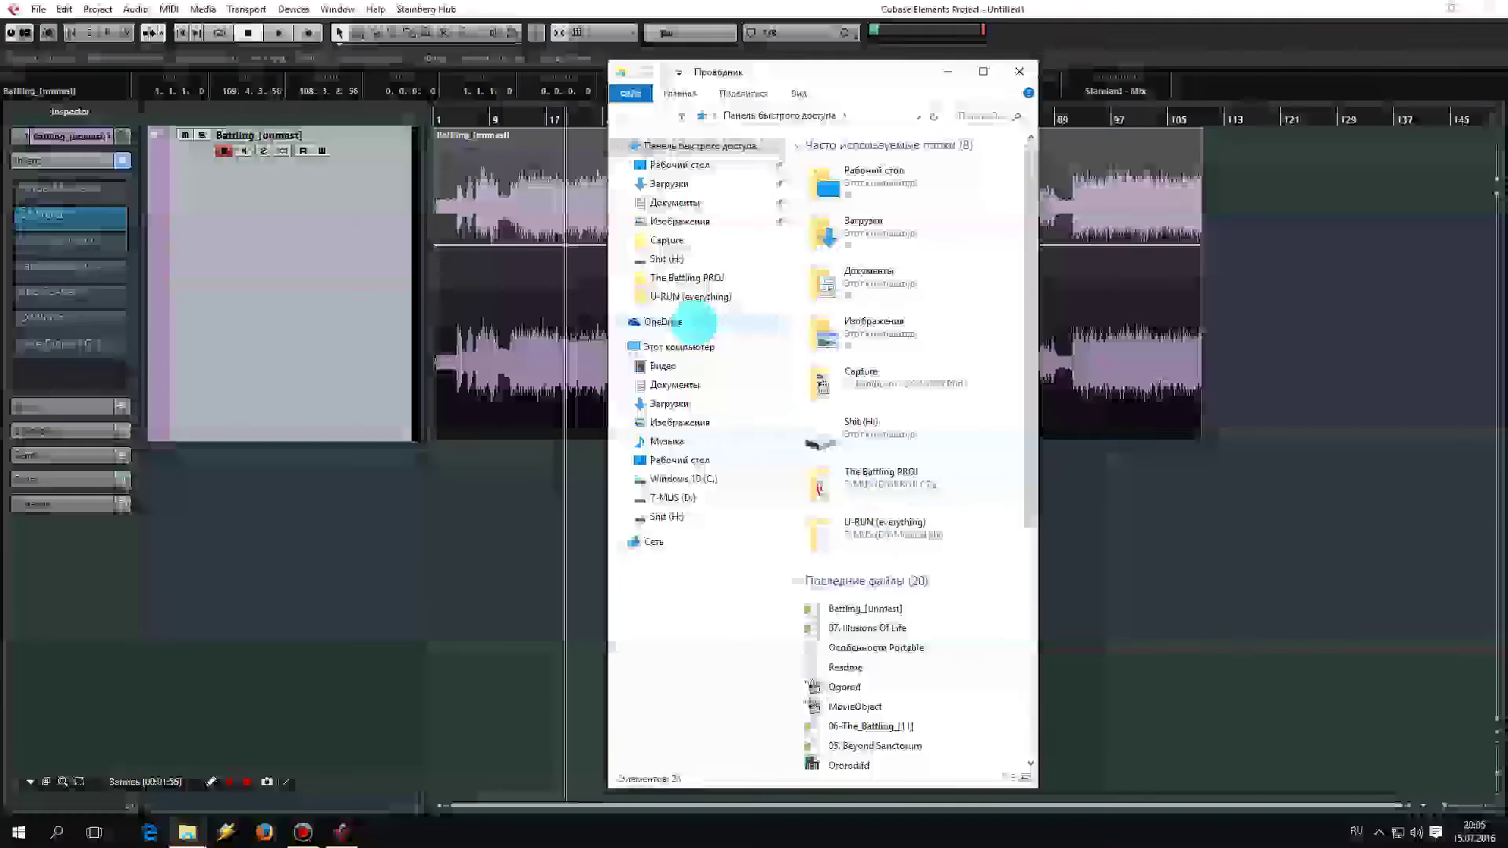
{"action": "double_click", "coordinate": [858, 441]}
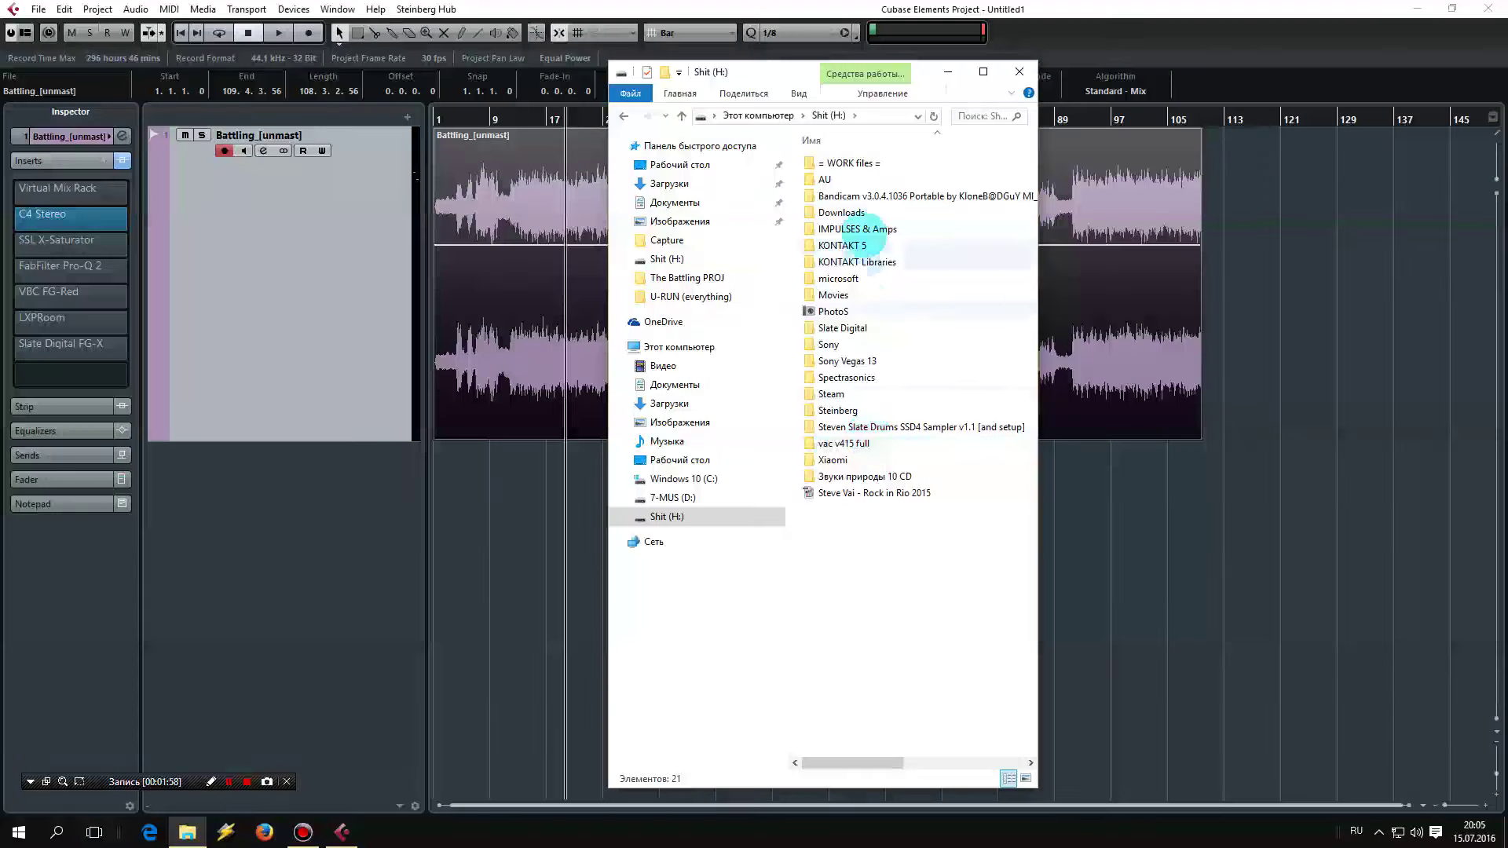
{"action": "left_click", "coordinate": [670, 500]}
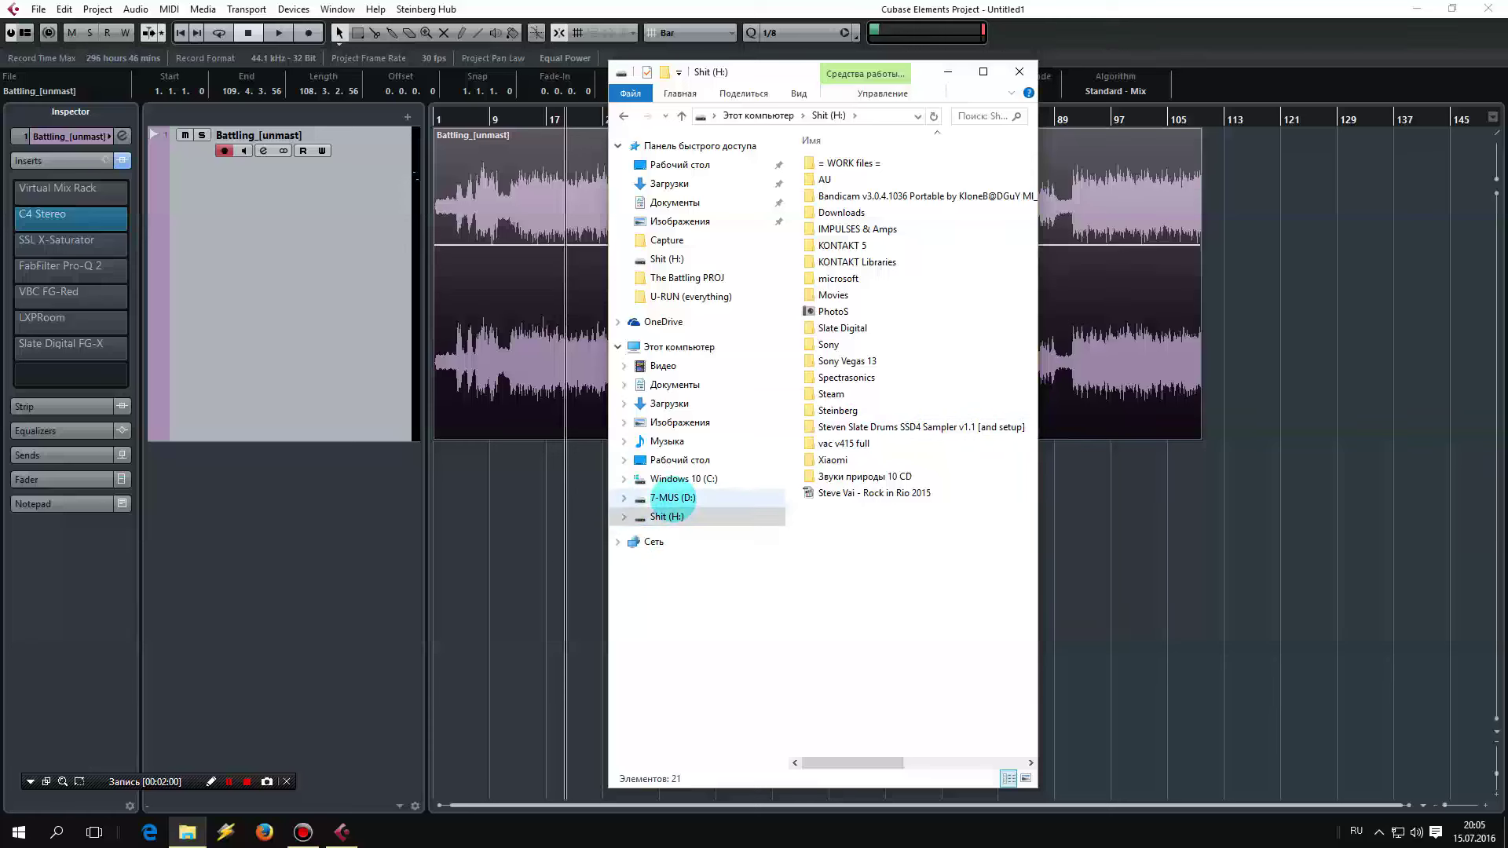
{"action": "double_click", "coordinate": [844, 164]}
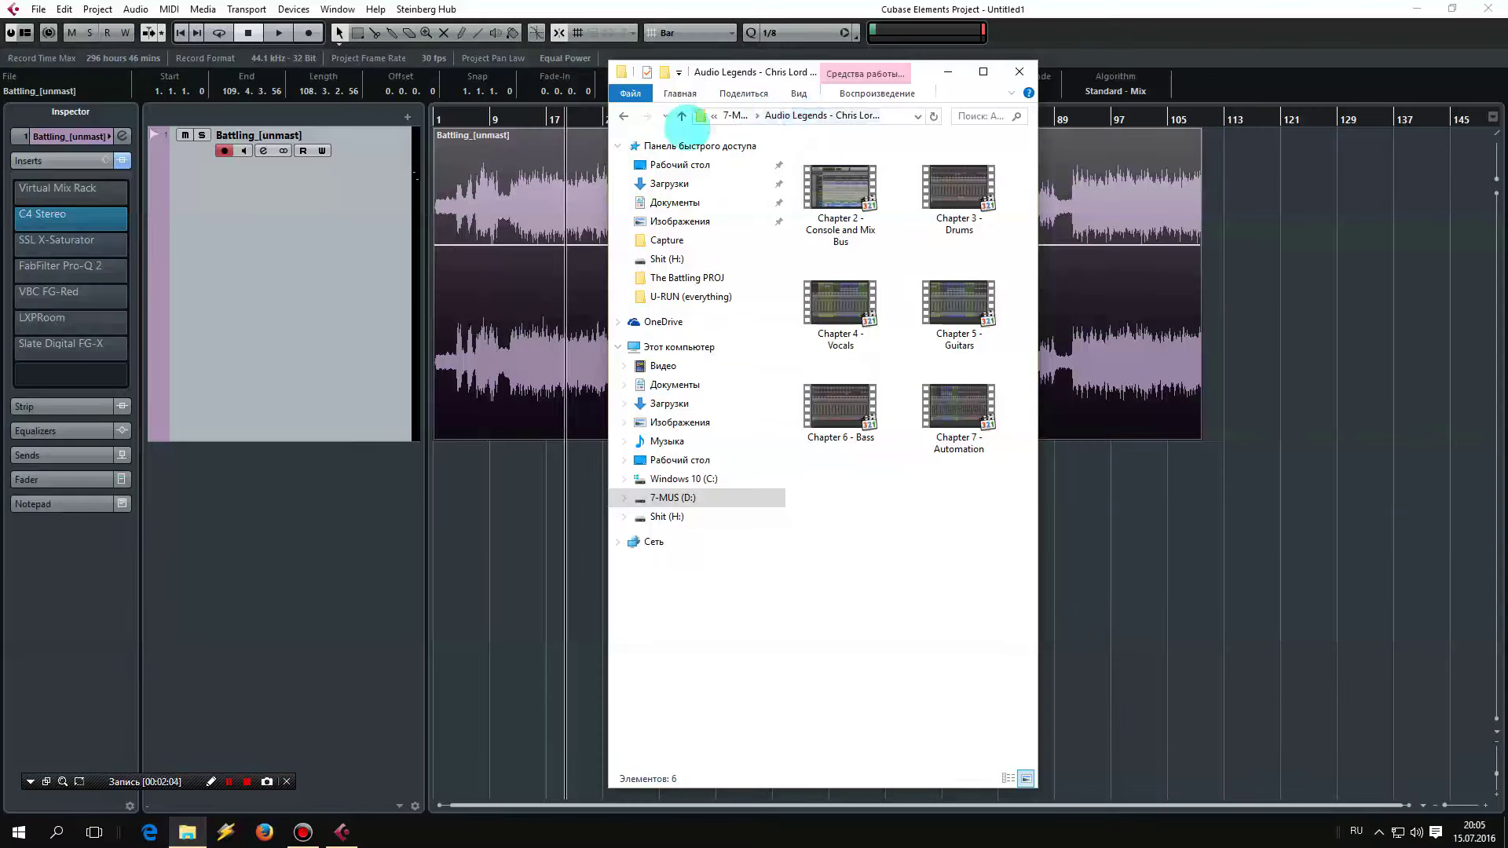
{"action": "left_click", "coordinate": [623, 115]}
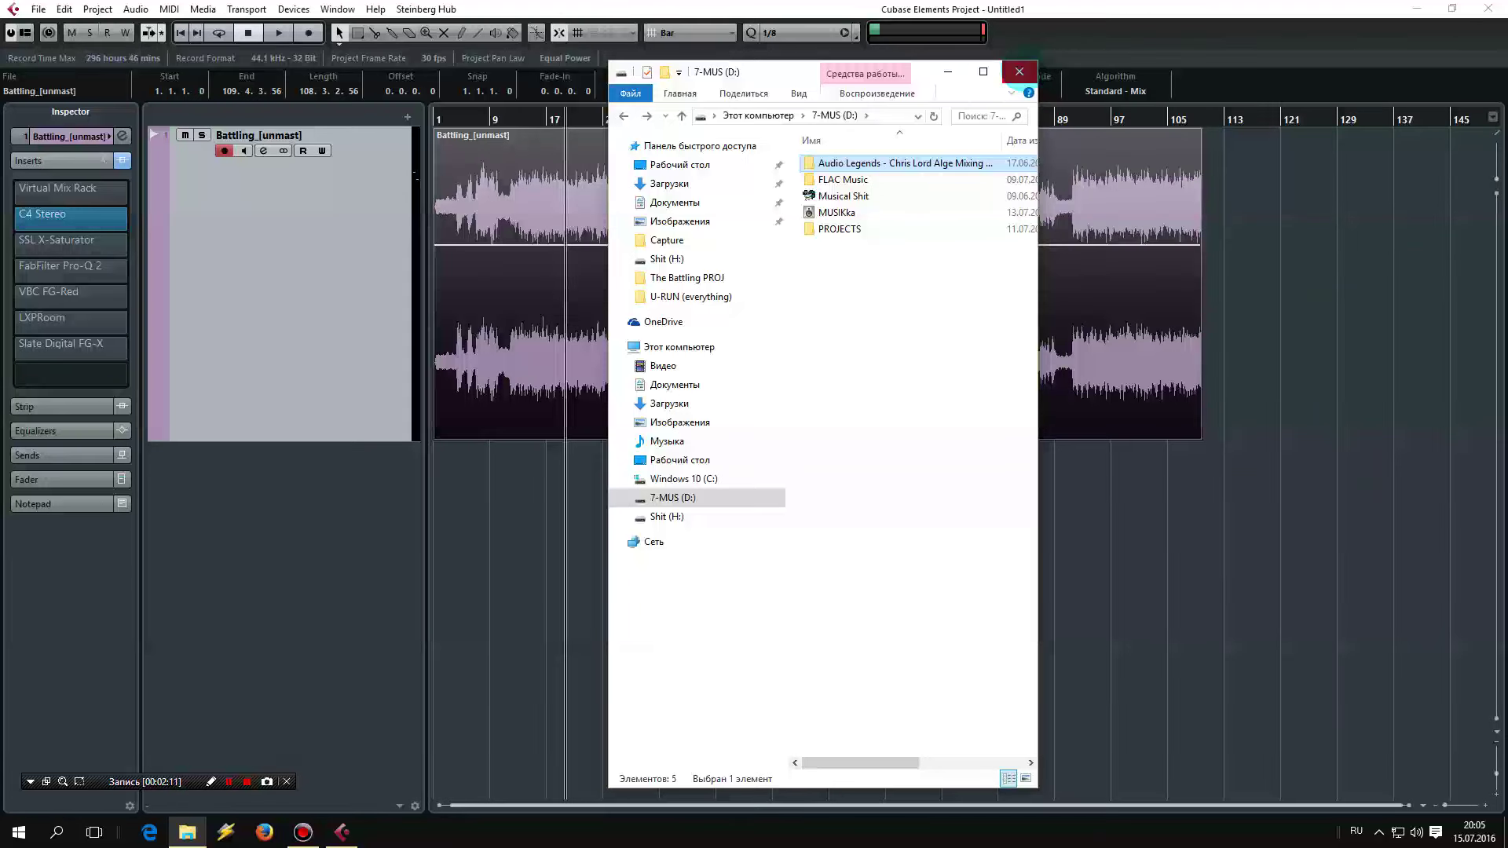
{"action": "left_click", "coordinate": [1014, 76]}
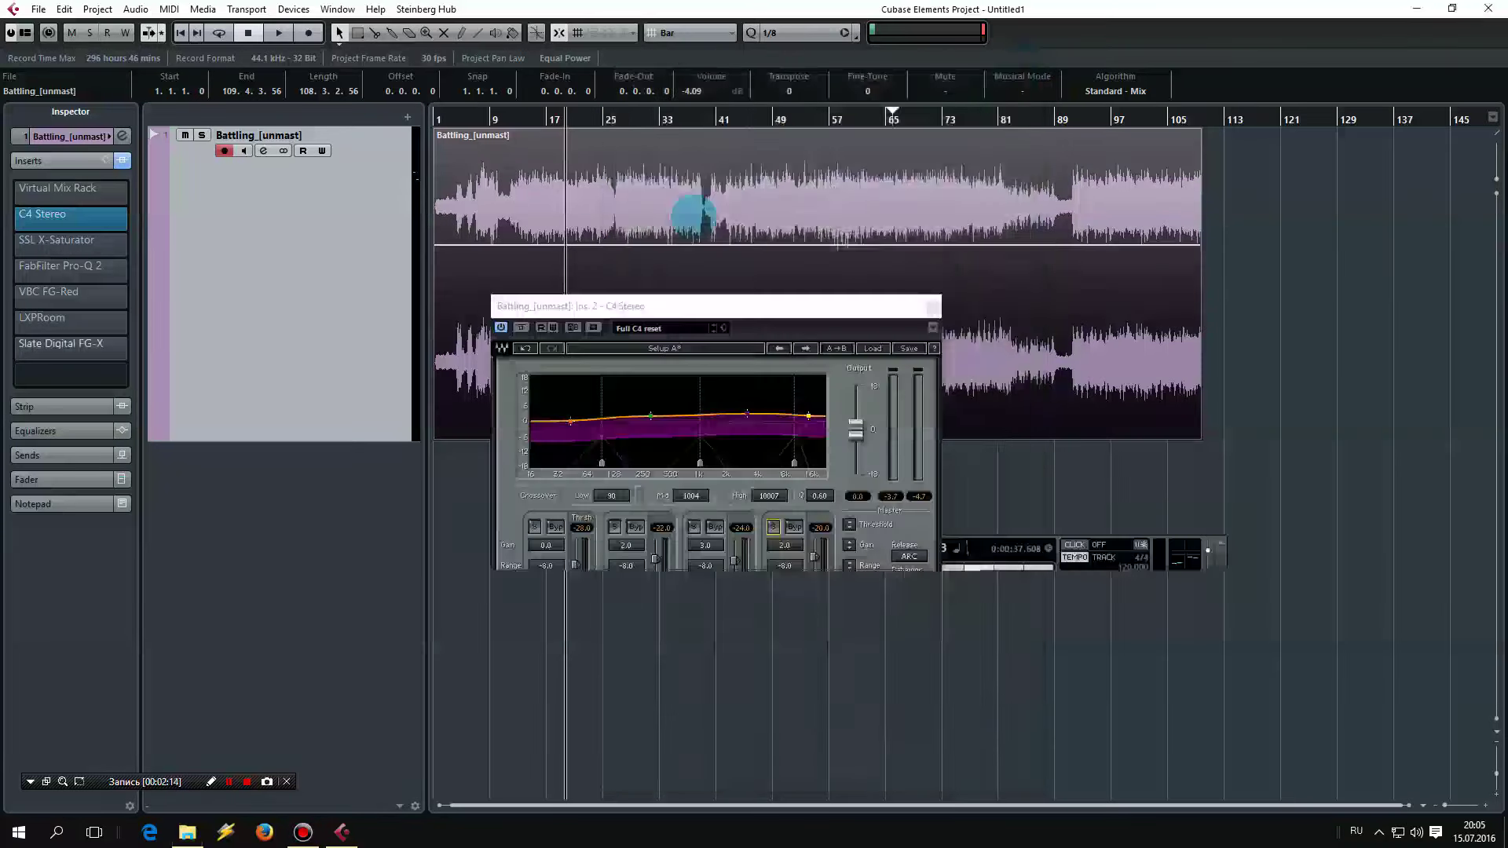
Step: Close C4 Stereo, reactivate the Virtual Mix Rack insert and briefly audition the track with its editor open
{"action": "left_click", "coordinate": [932, 307]}
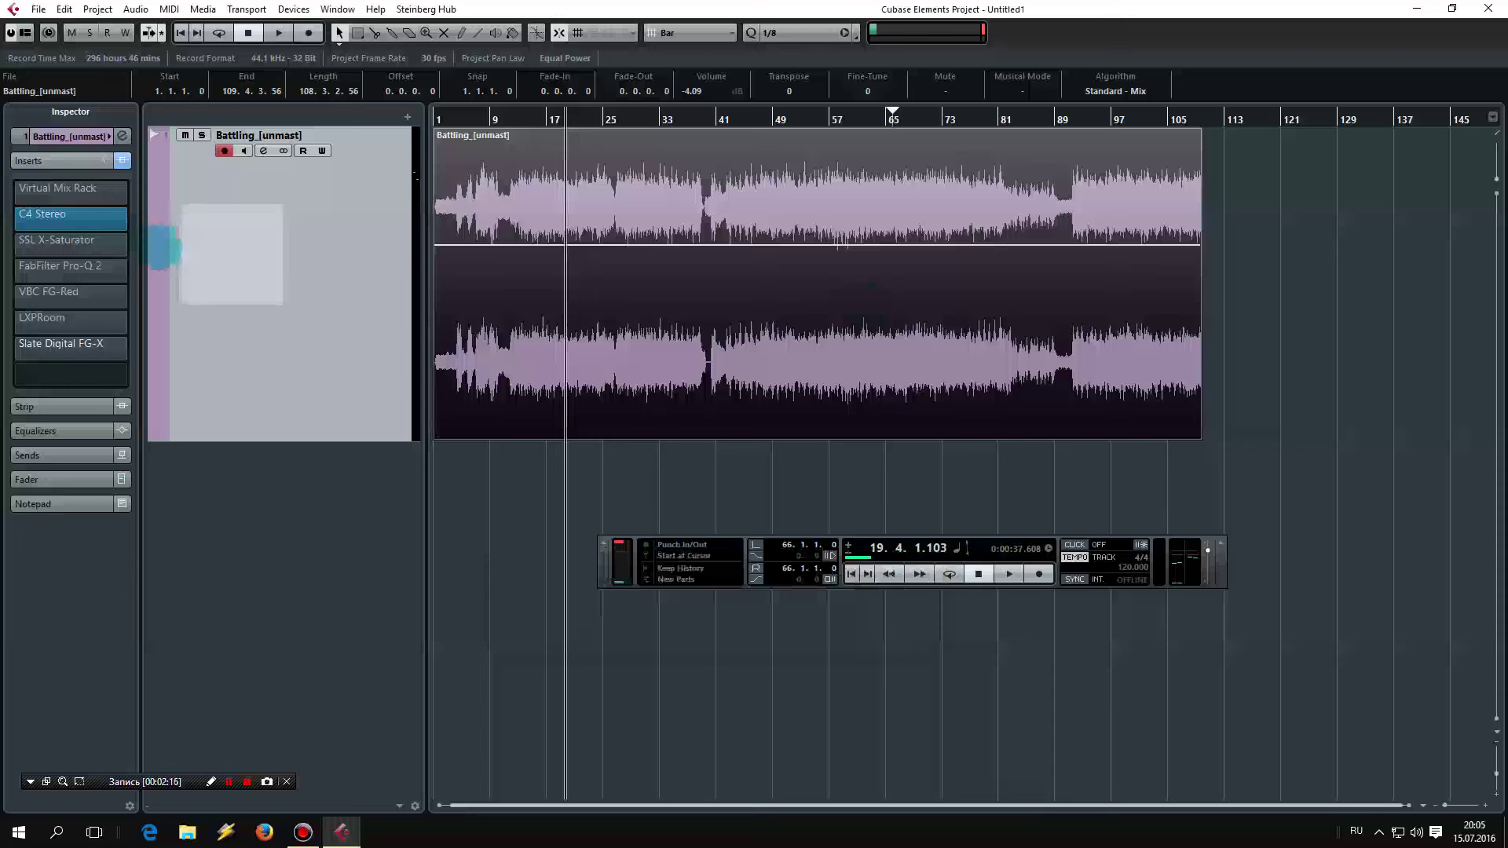
{"action": "left_click", "coordinate": [62, 190]}
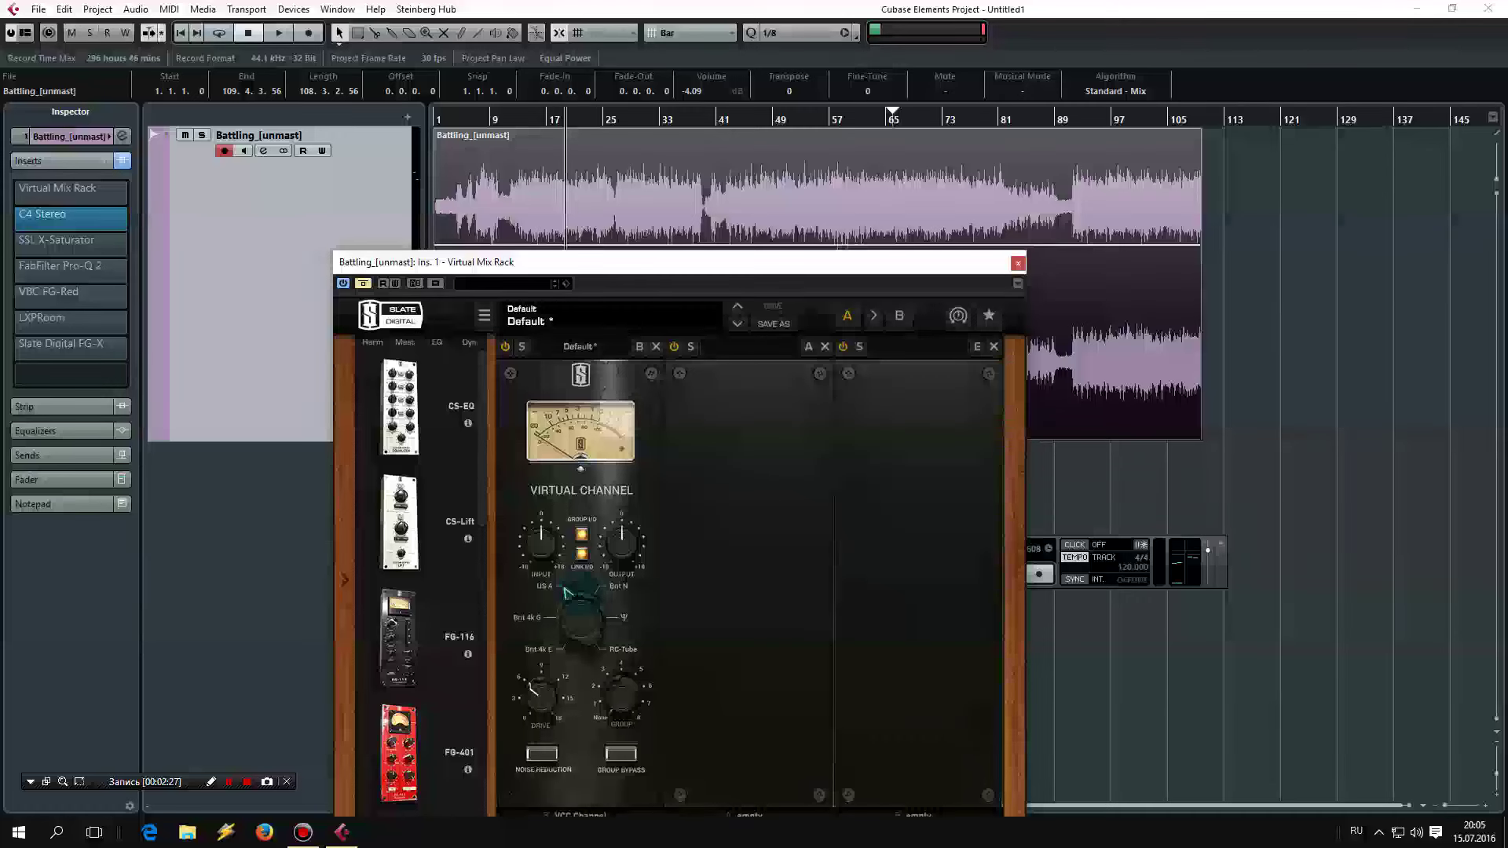
{"action": "left_click_drag", "start_coordinate": [655, 260], "coordinate": [652, 161]}
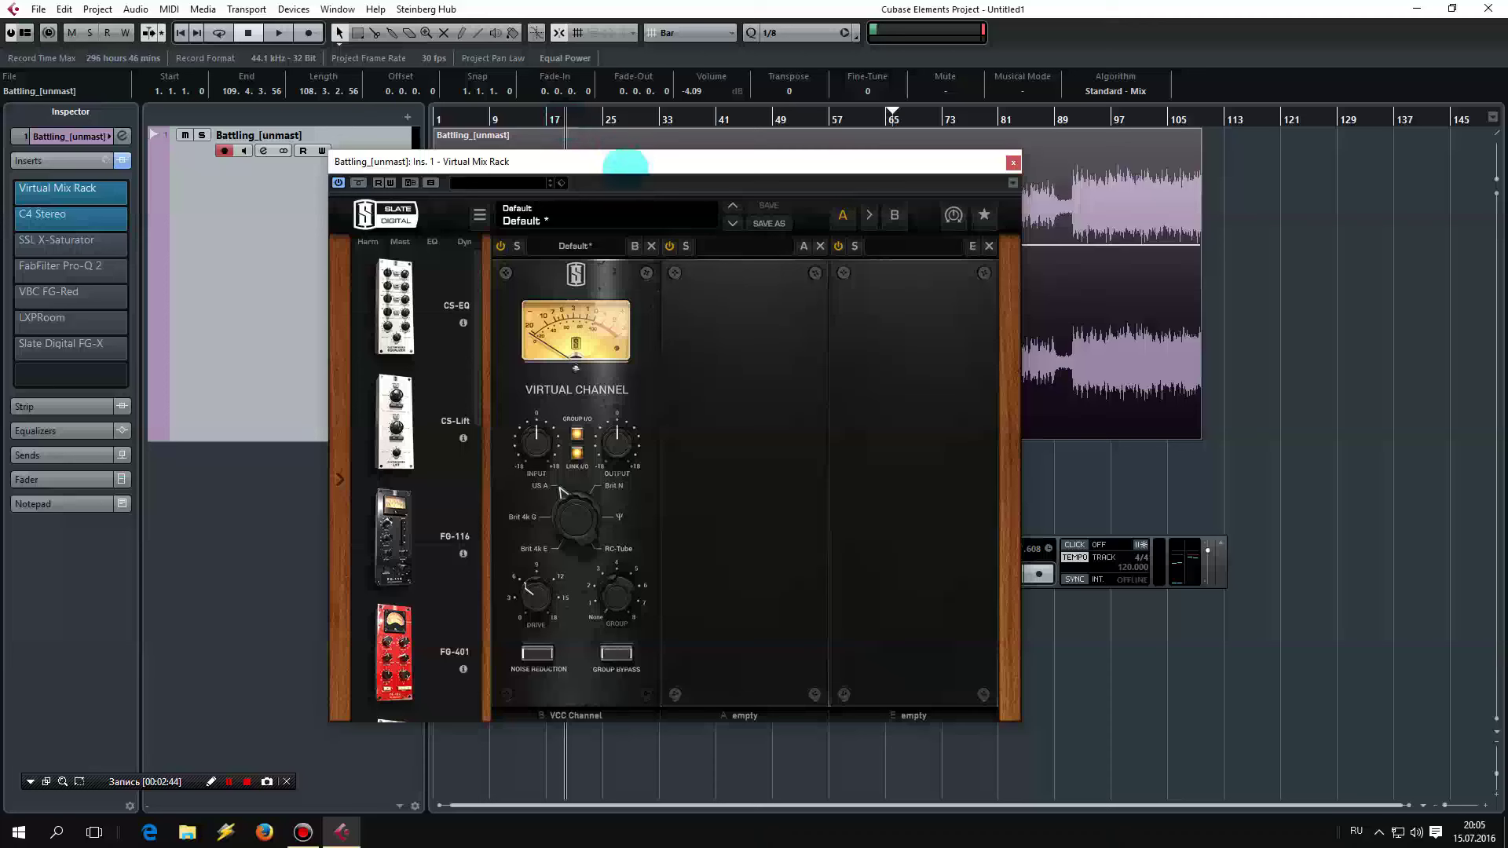
{"action": "key", "text": "space"}
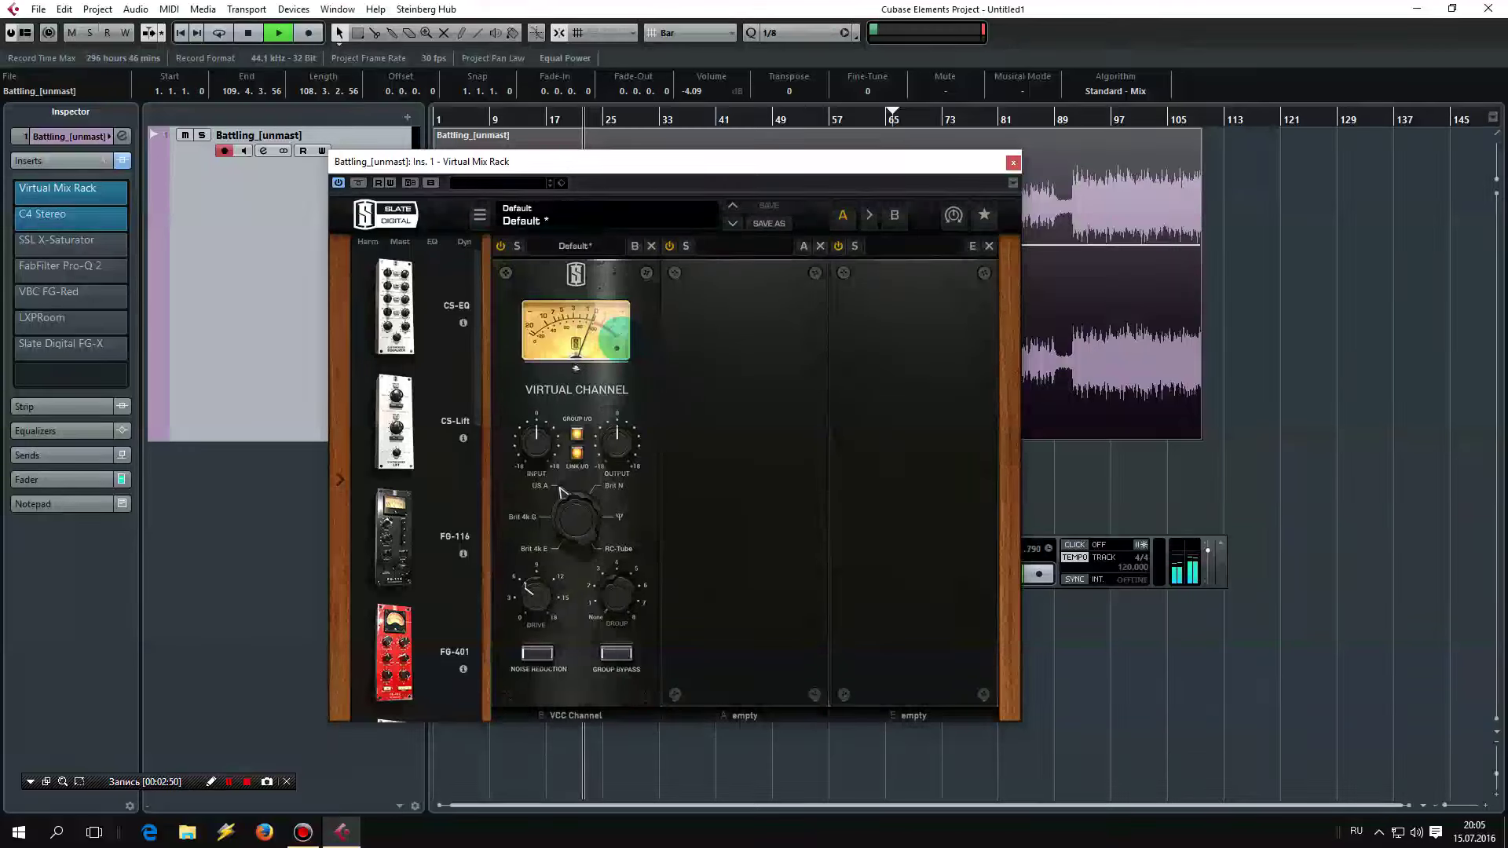
{"action": "key", "text": "space"}
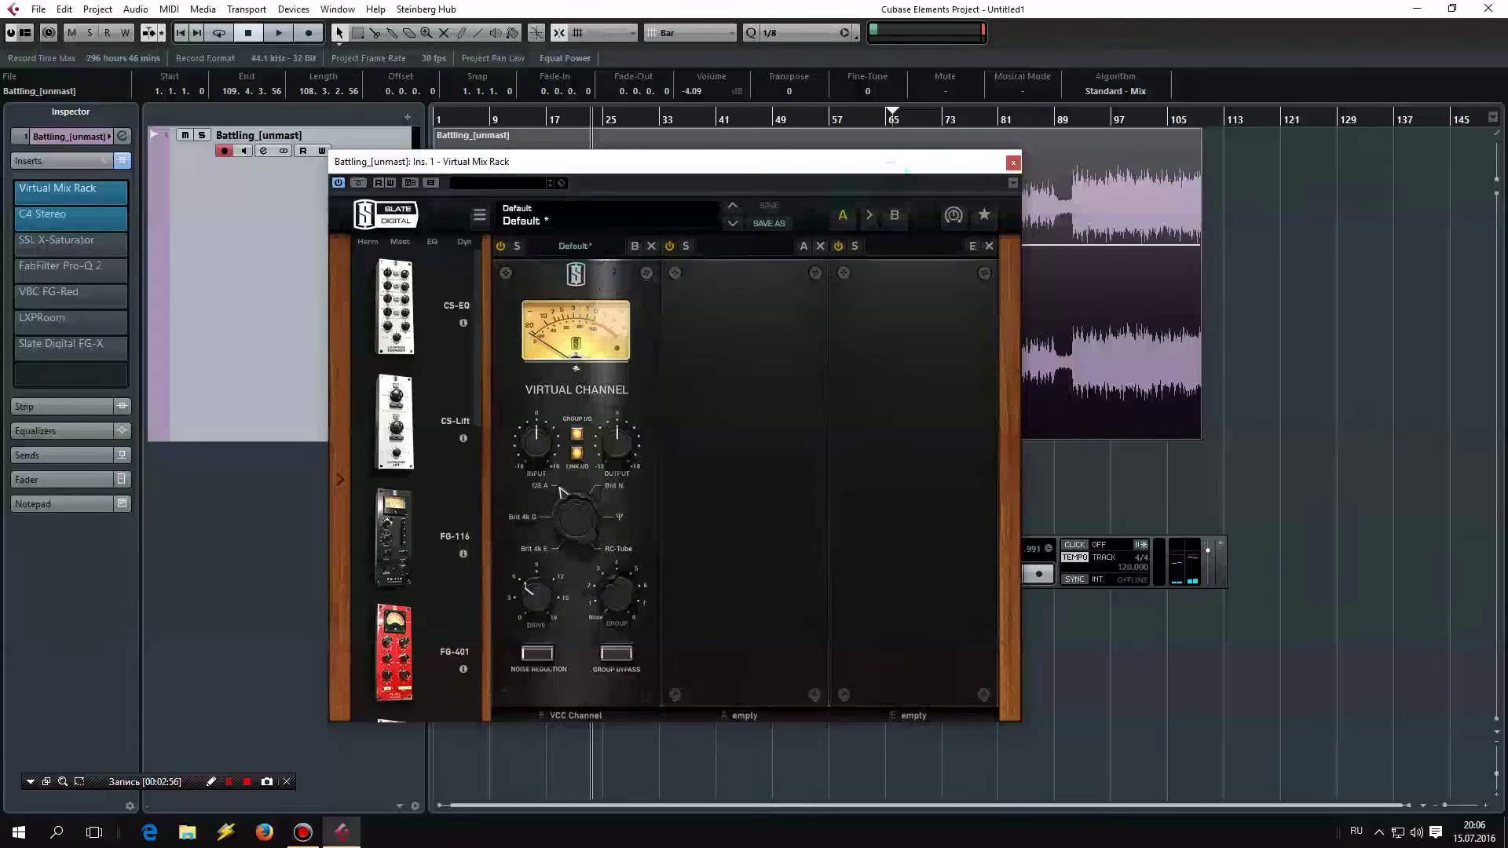
{"action": "left_click", "coordinate": [1013, 163]}
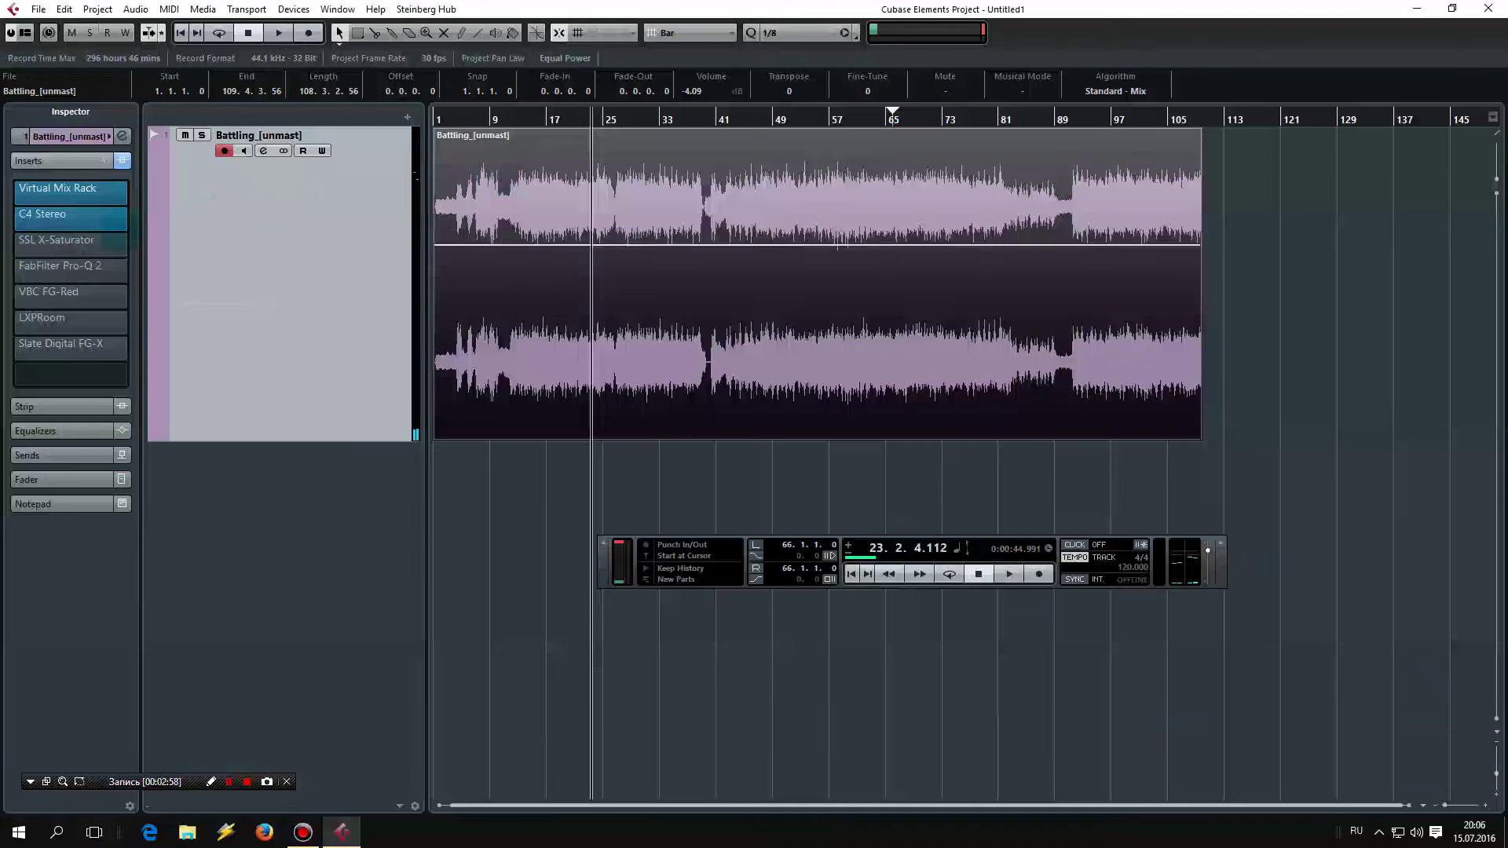
Step: Close the C4 Stereo editor, then reactivate the SSL X-Saturator insert and review its settings in its editor
{"action": "left_click", "coordinate": [66, 220]}
{"action": "left_click", "coordinate": [932, 306]}
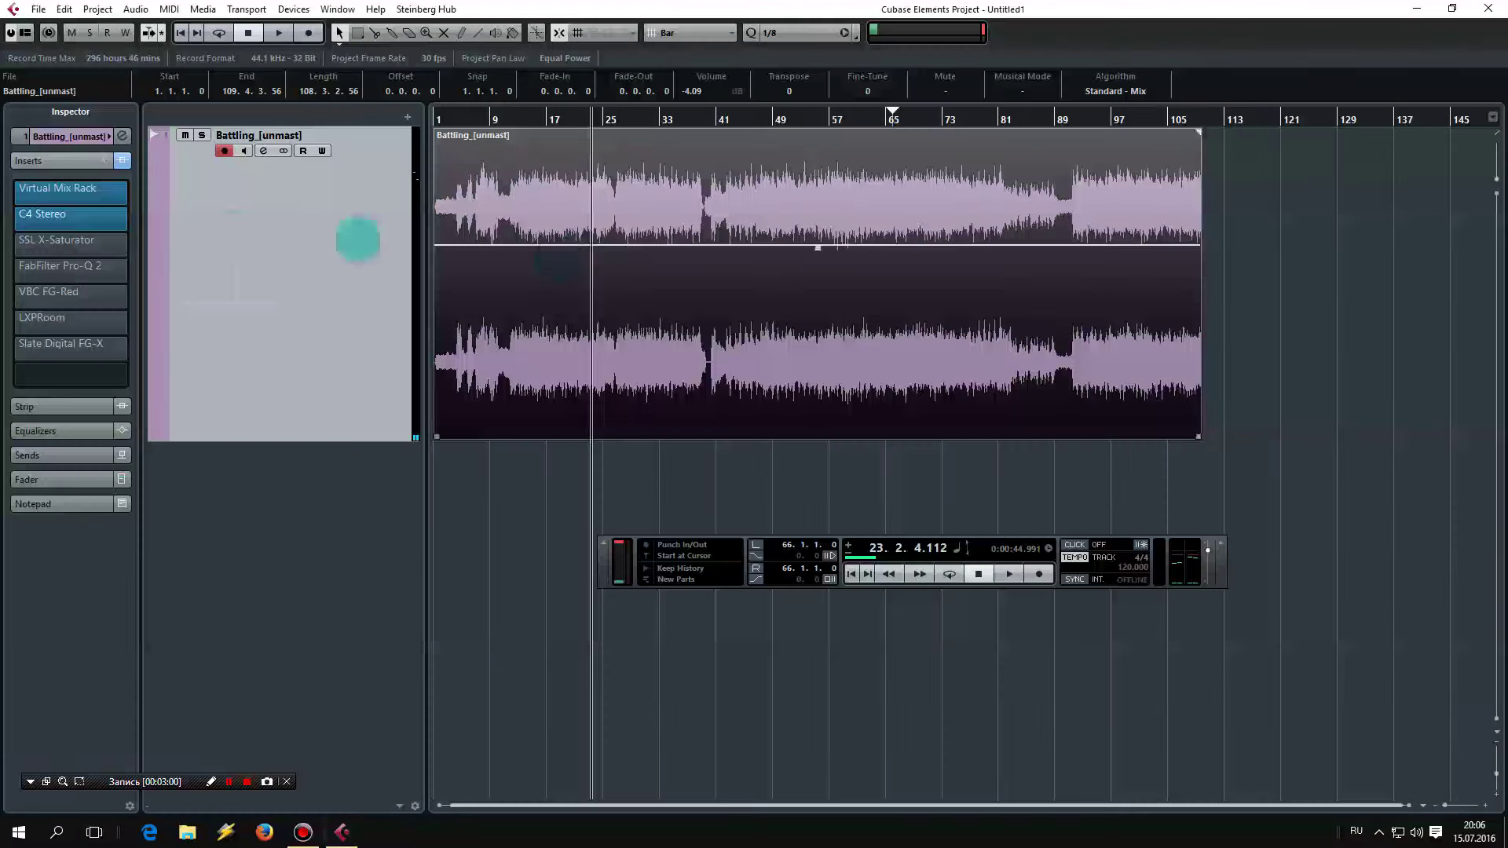
{"action": "left_click", "coordinate": [70, 256]}
{"action": "left_click", "coordinate": [70, 259]}
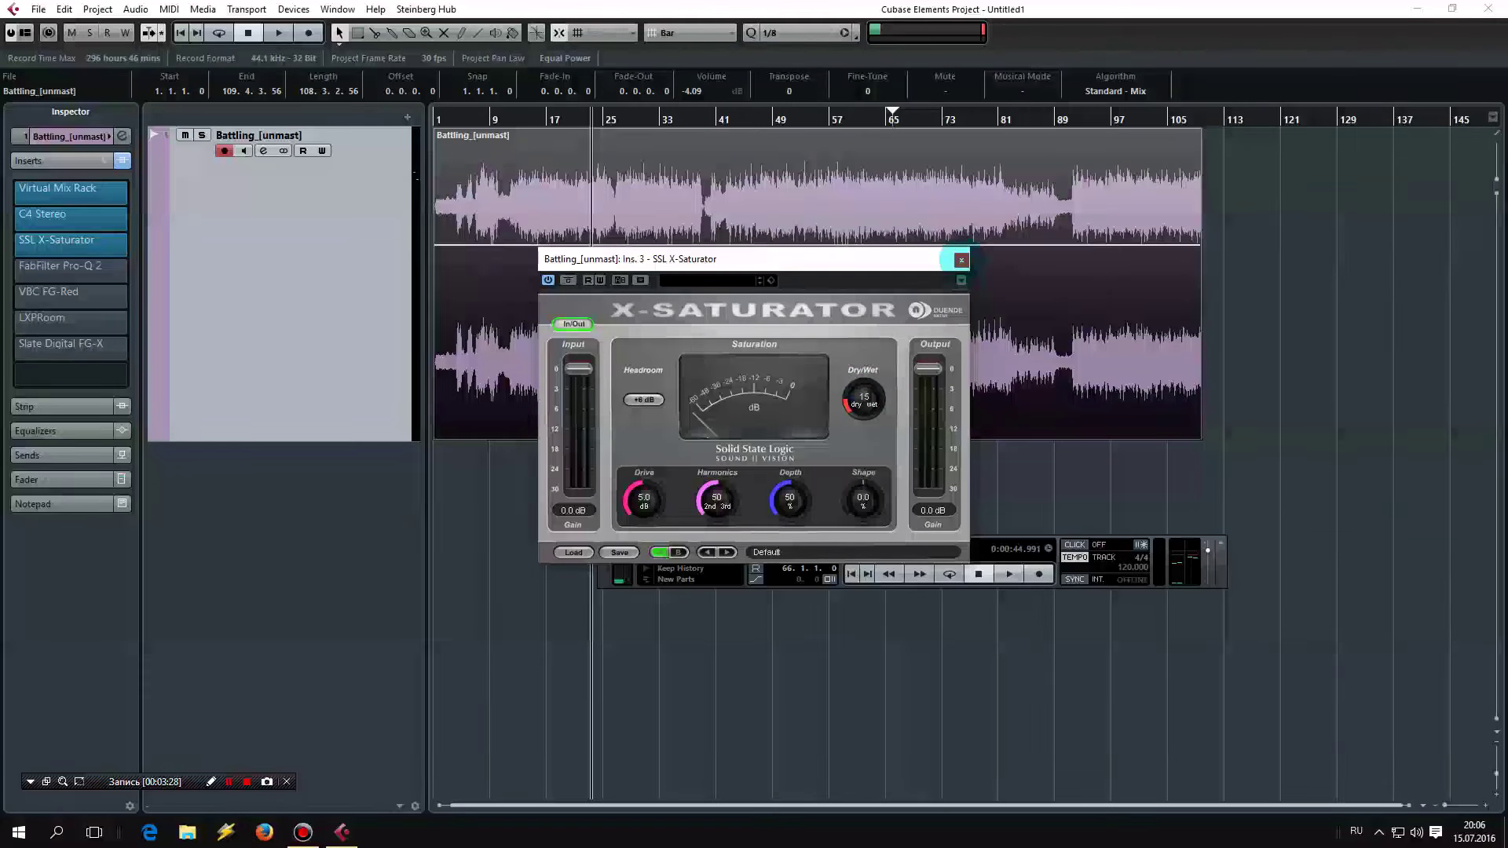
{"action": "left_click", "coordinate": [961, 260]}
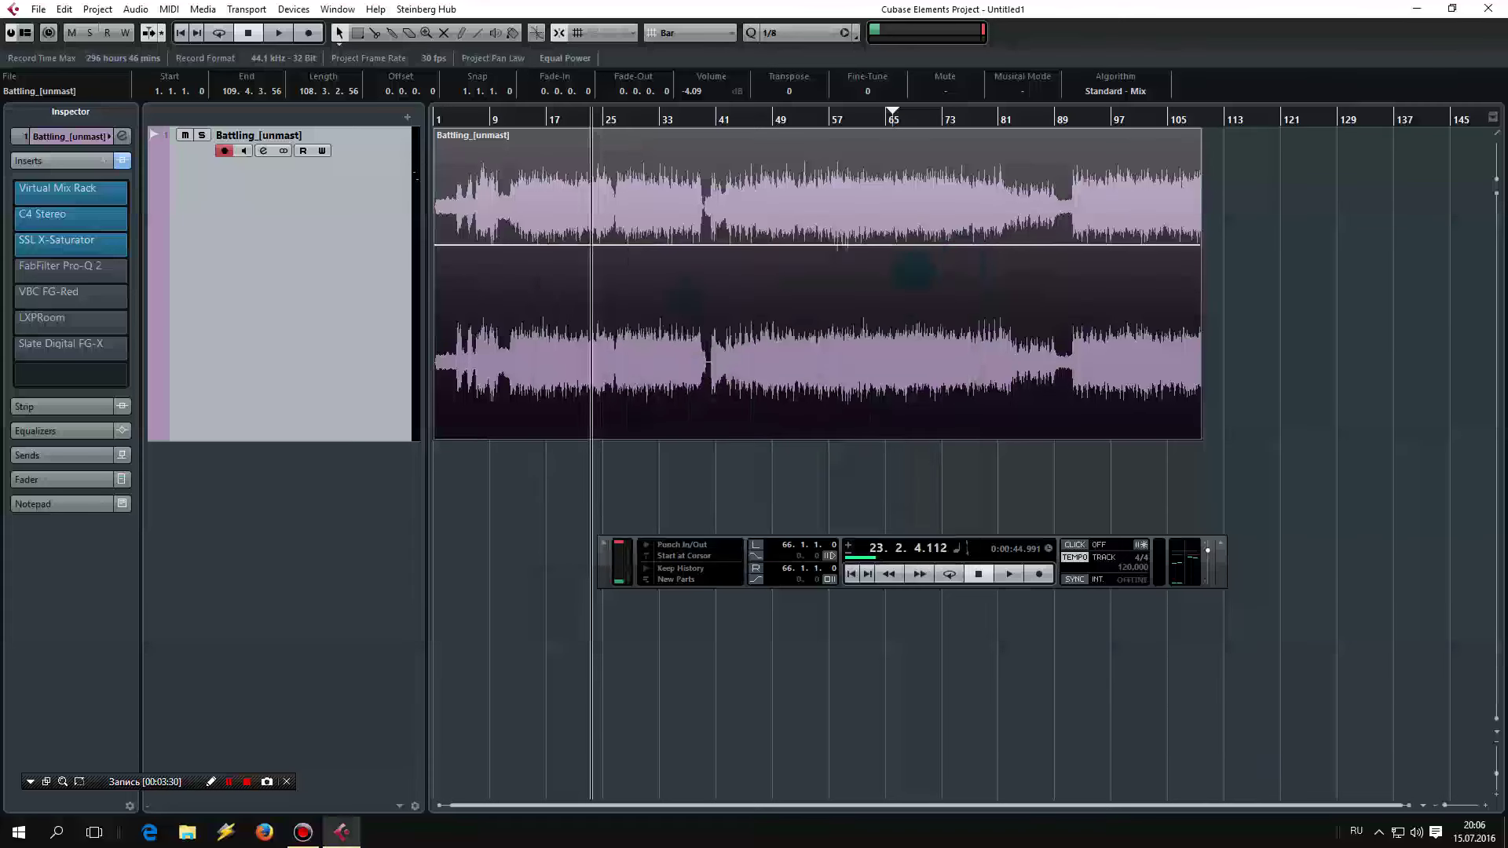
Step: Reactivate the FabFilter Pro-Q 2 insert, review its 55 Hz low-cut band with stereo placement kept on Side, and close the editor
{"action": "left_click", "coordinate": [71, 283]}
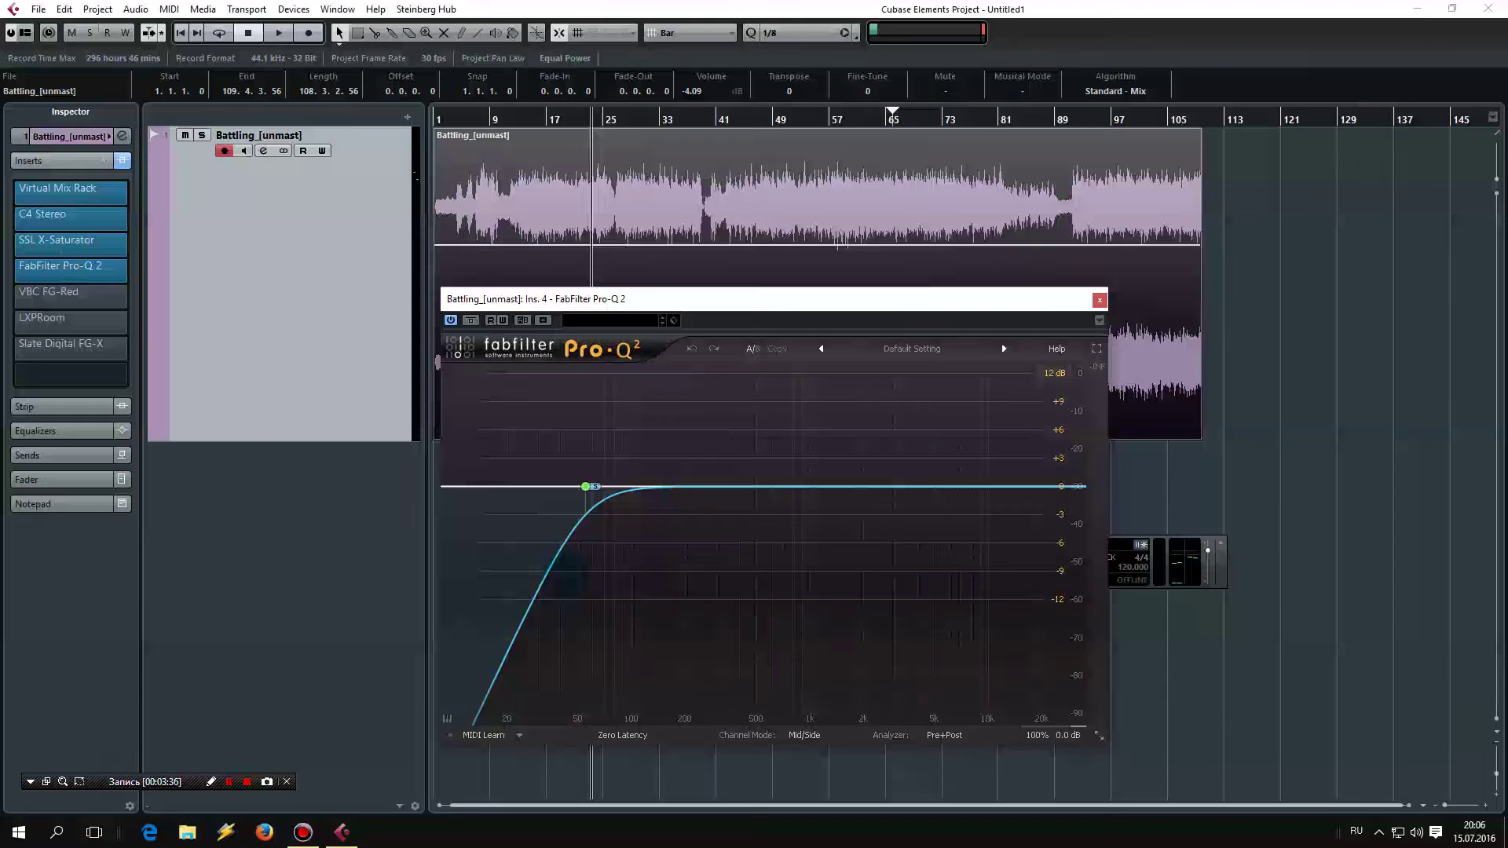
{"action": "mouse_move", "coordinate": [585, 487]}
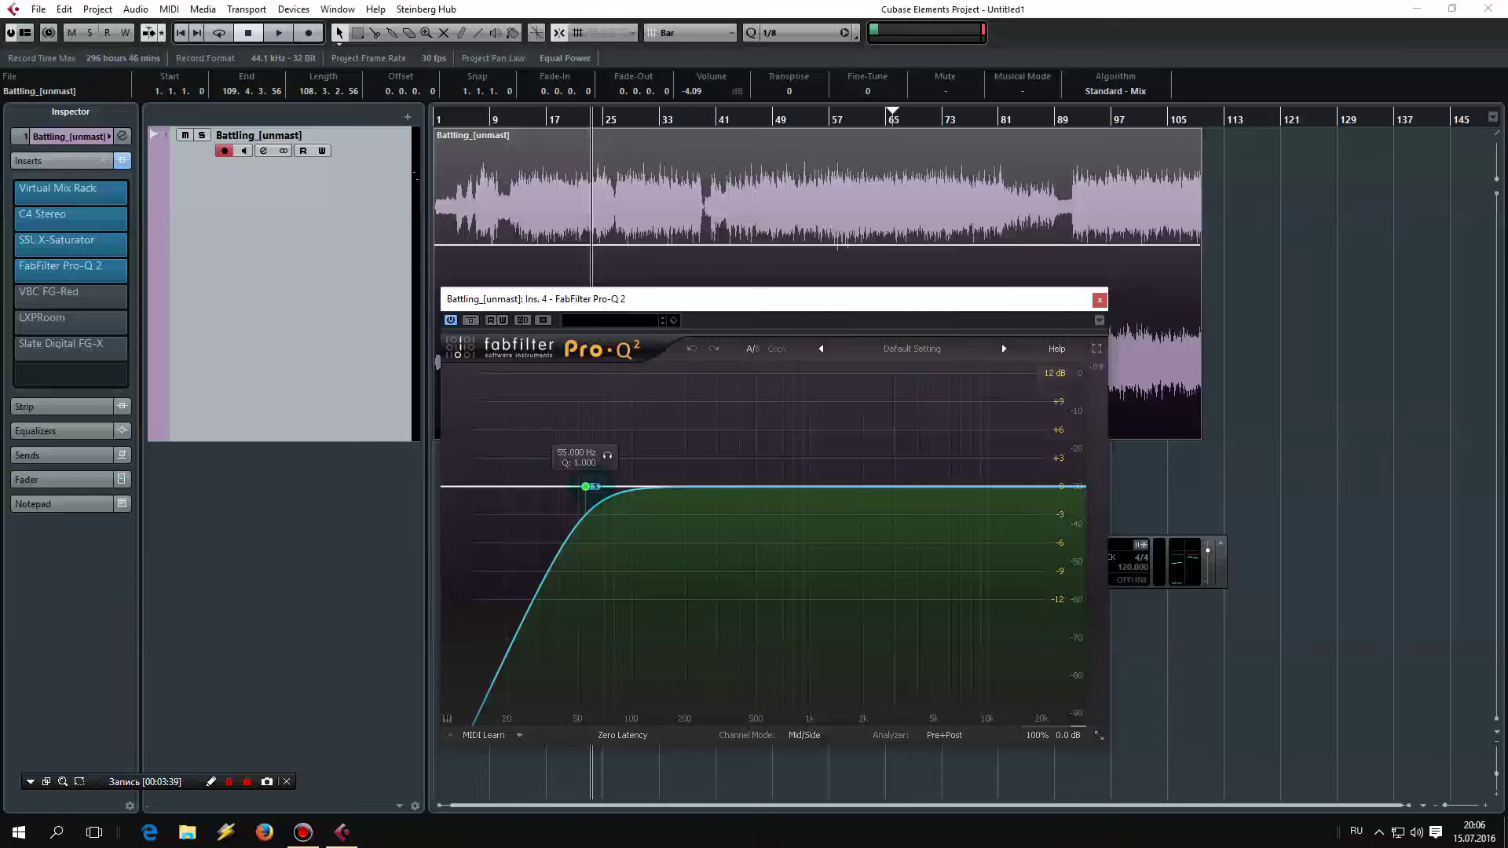
{"action": "right_click", "coordinate": [586, 487]}
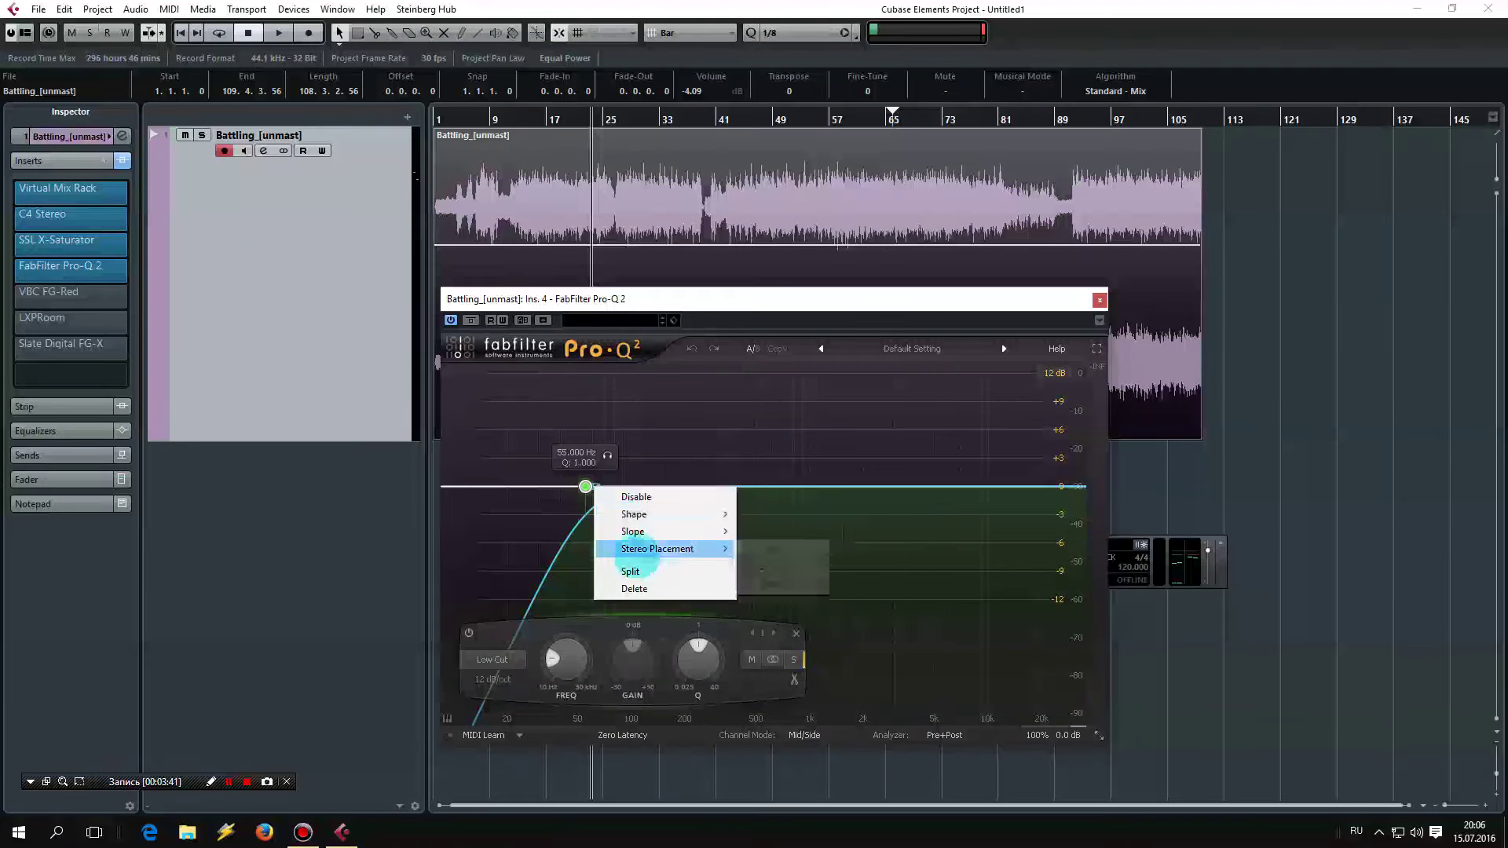
{"action": "mouse_move", "coordinate": [676, 548]}
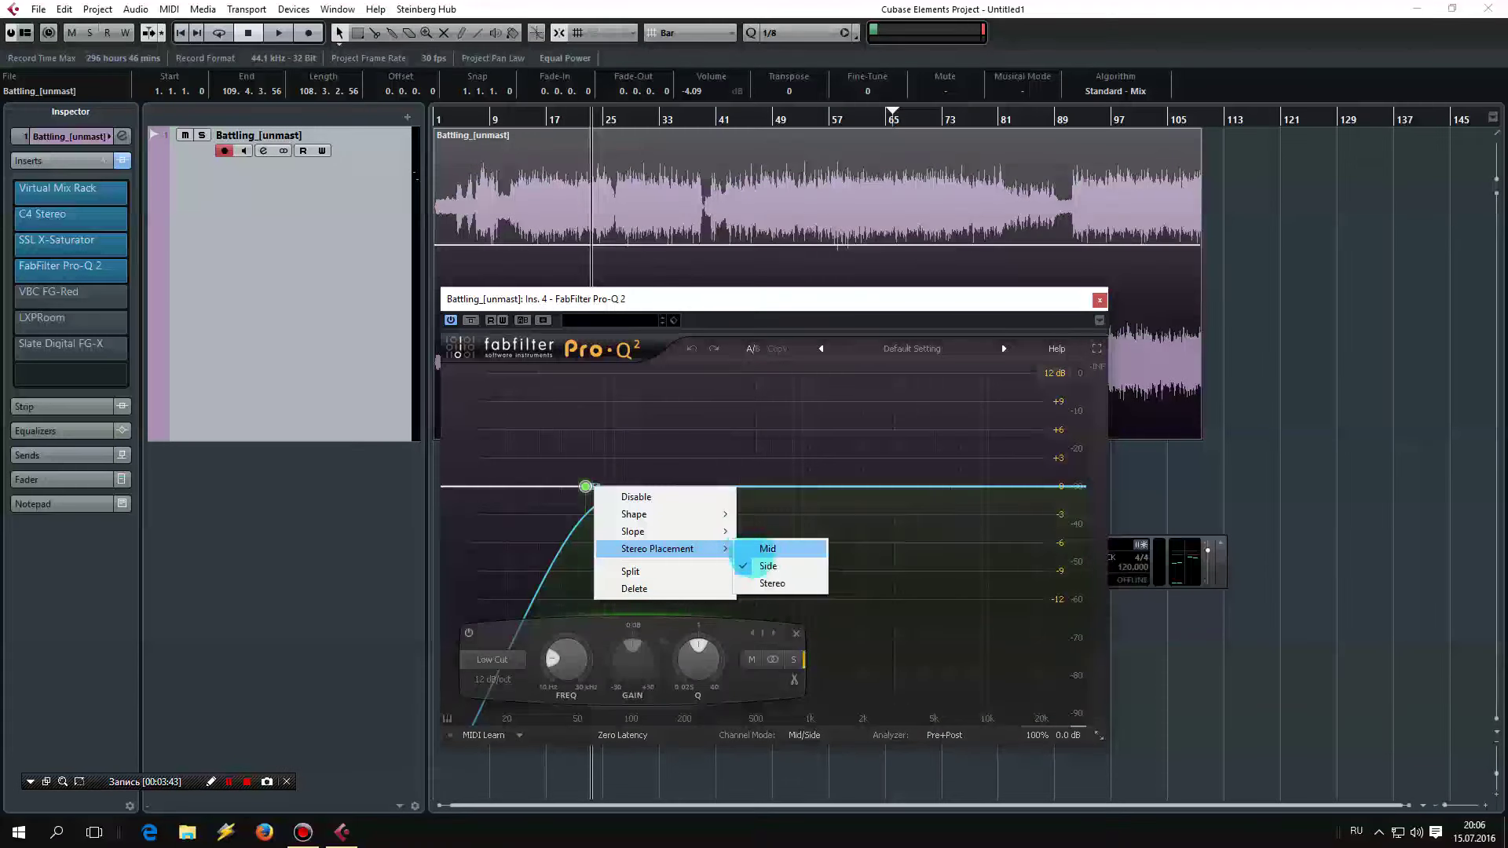
{"action": "left_click", "coordinate": [768, 566]}
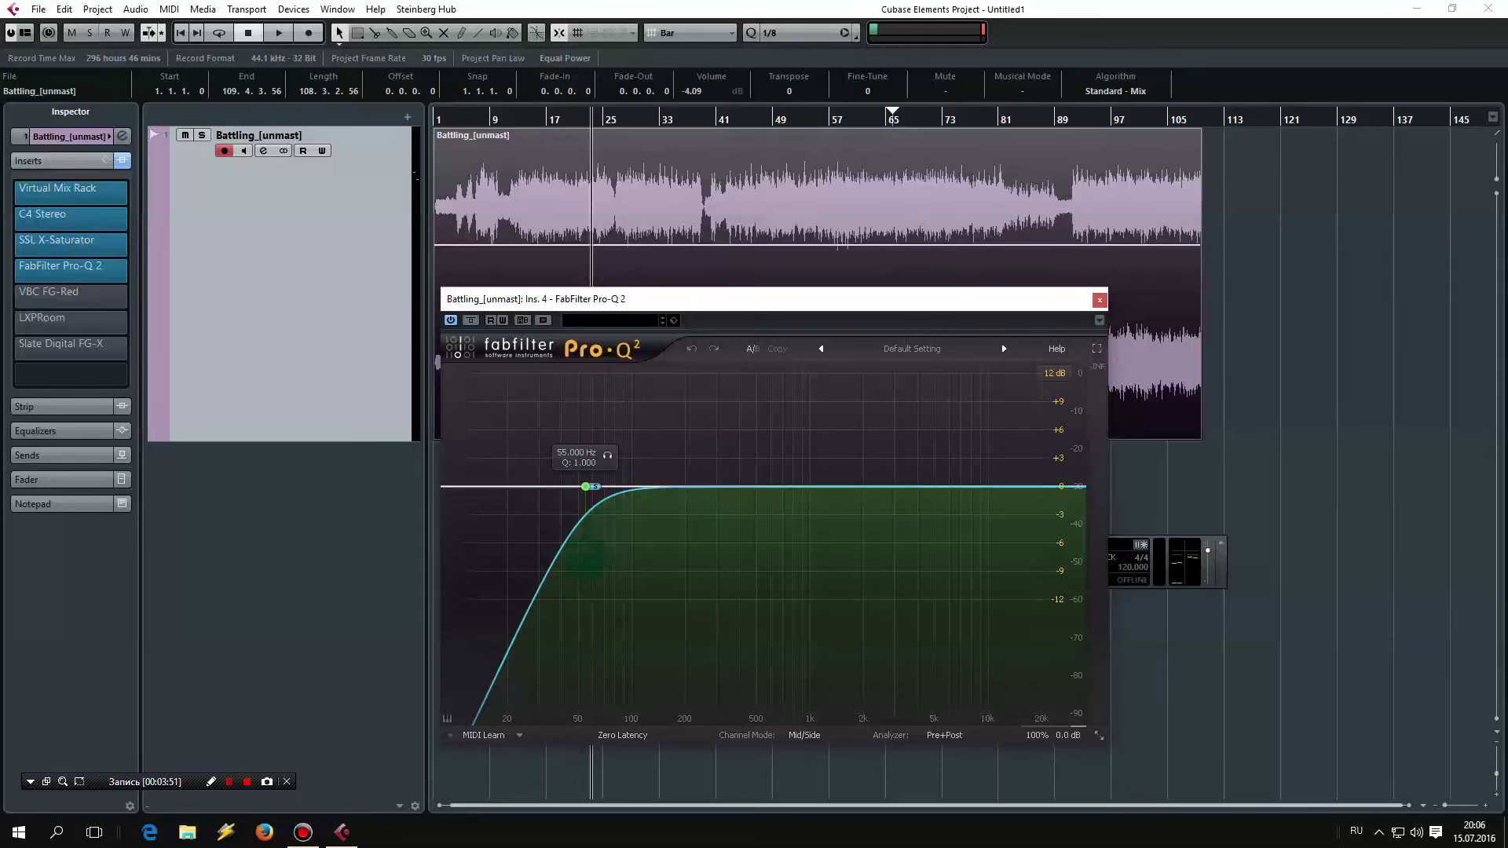
{"action": "left_click", "coordinate": [1092, 299]}
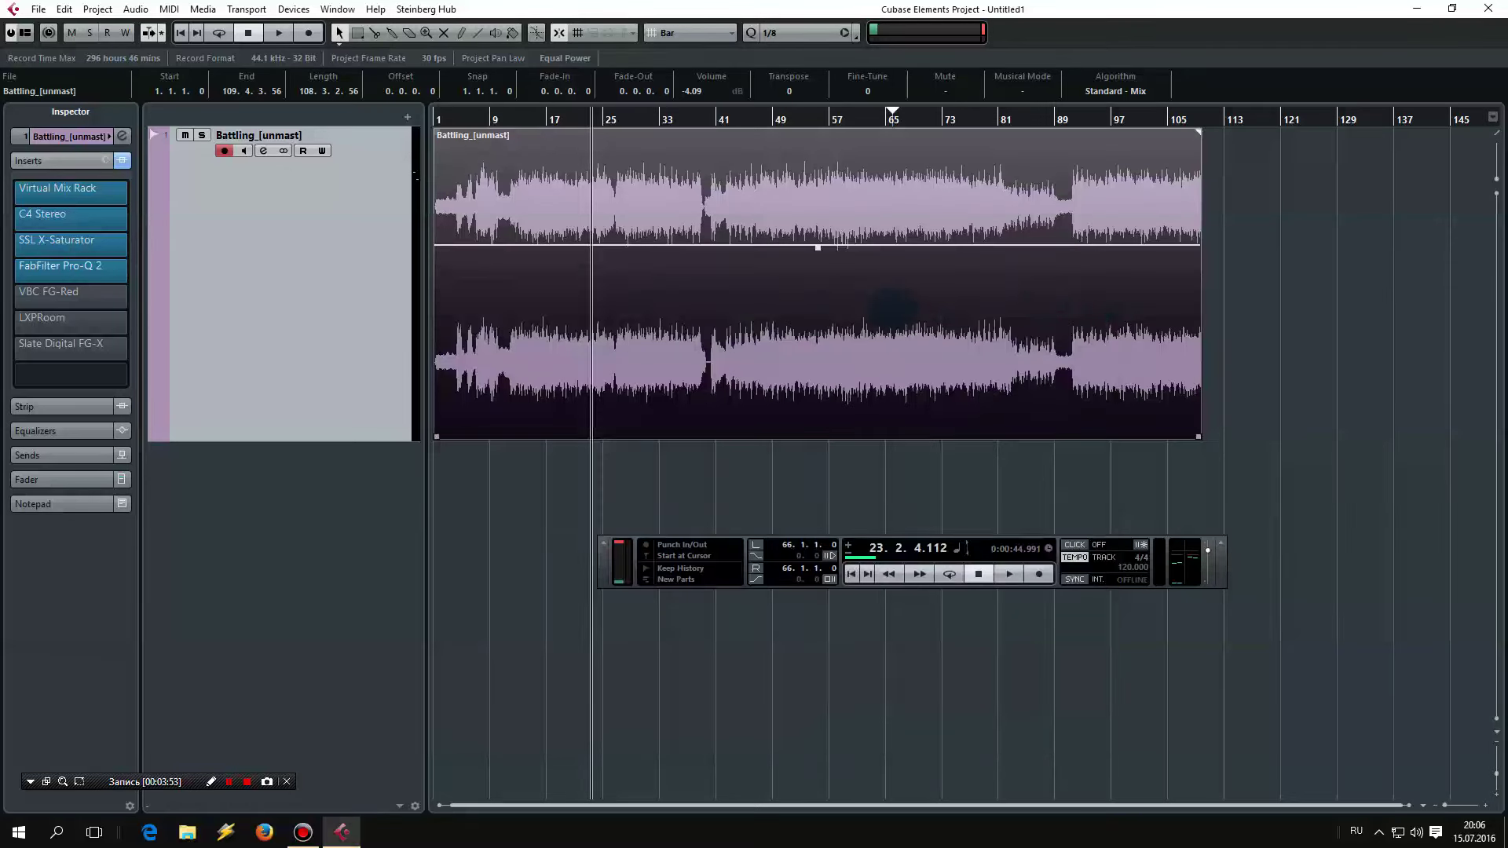
Step: Reactivate the VBC FG-Red insert, look through its Slate Digital presets in the editor, and keep 05 Glue HP
{"action": "left_click_drag", "start_coordinate": [680, 347], "coordinate": [157, 310]}
{"action": "left_click", "coordinate": [12, 297]}
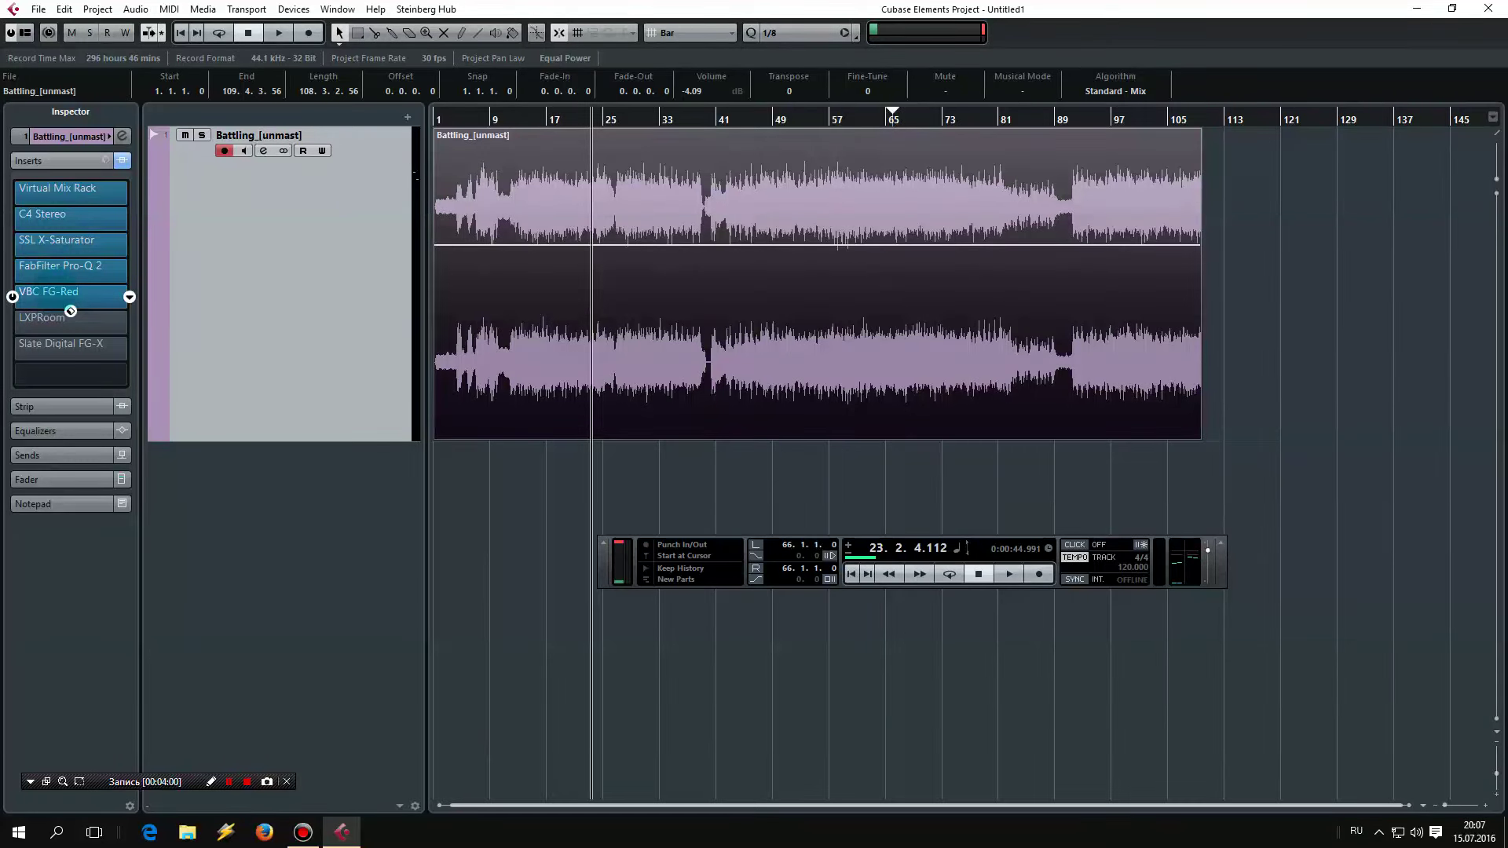
{"action": "left_click", "coordinate": [71, 309]}
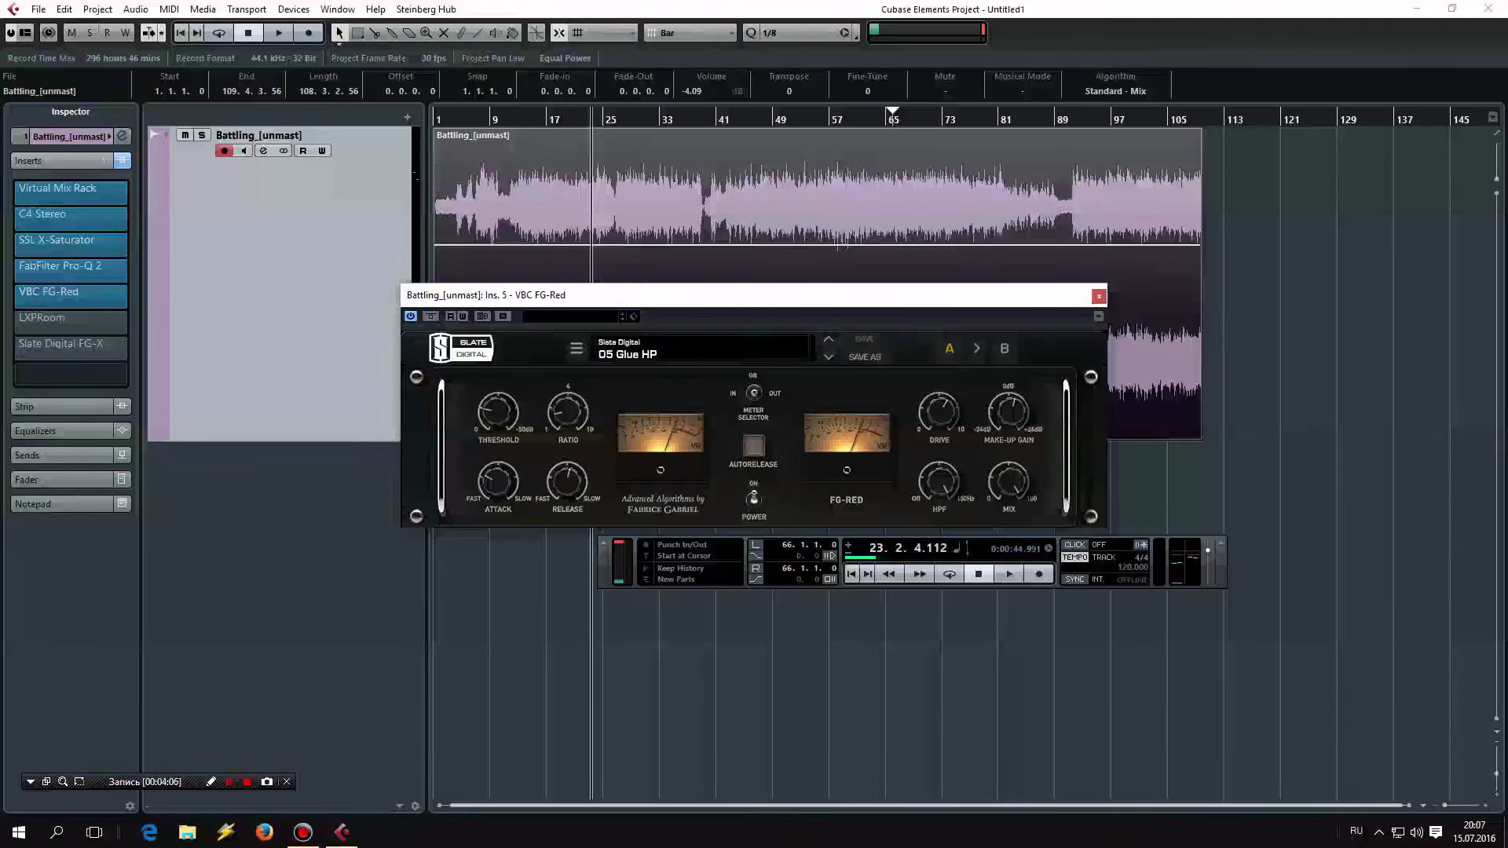
{"action": "left_click", "coordinate": [627, 352]}
{"action": "mouse_move", "coordinate": [668, 372]}
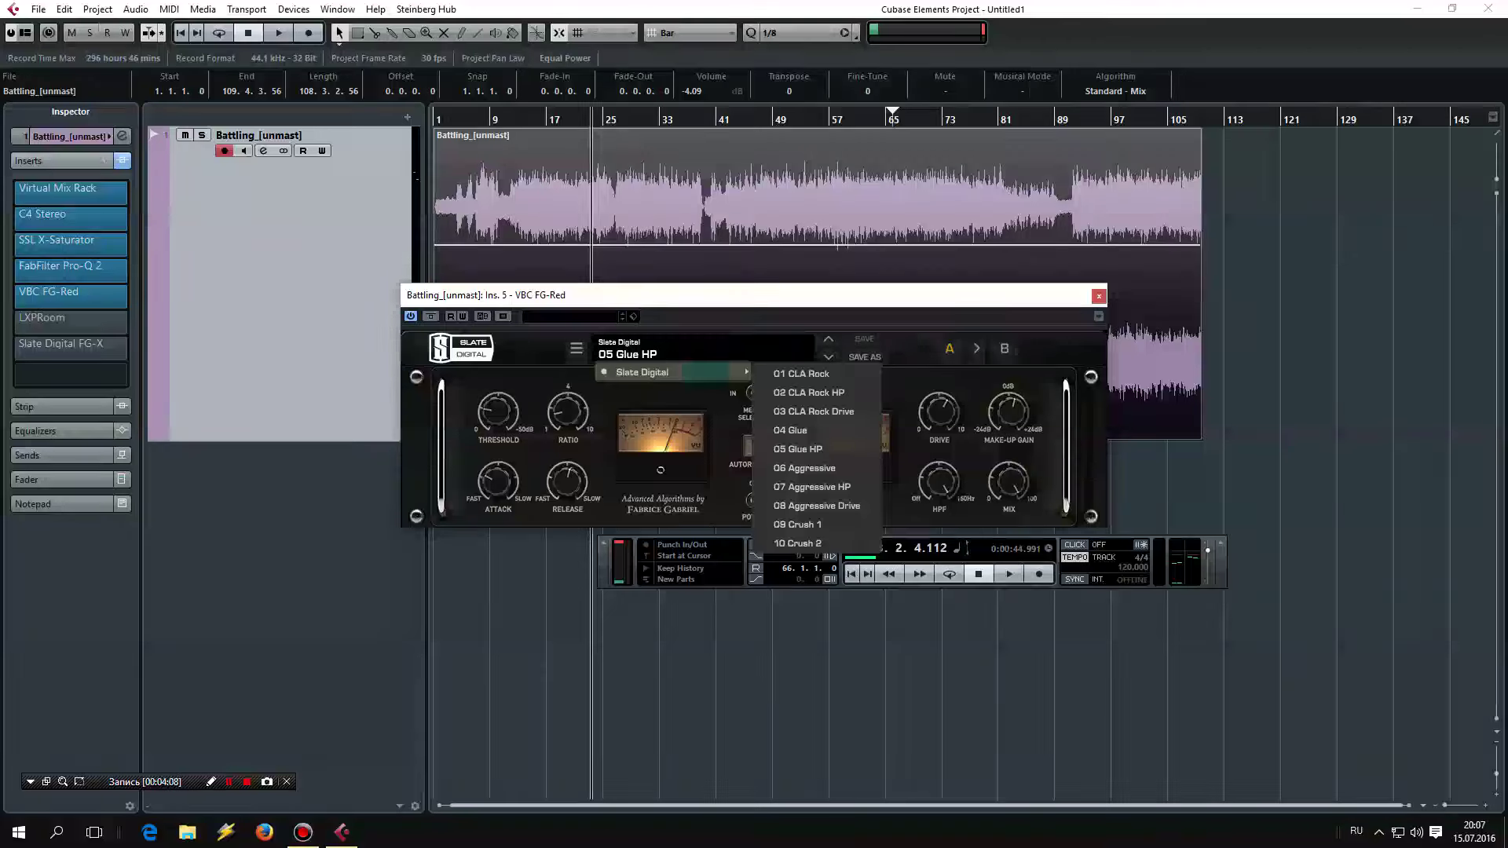
{"action": "key", "text": "Escape"}
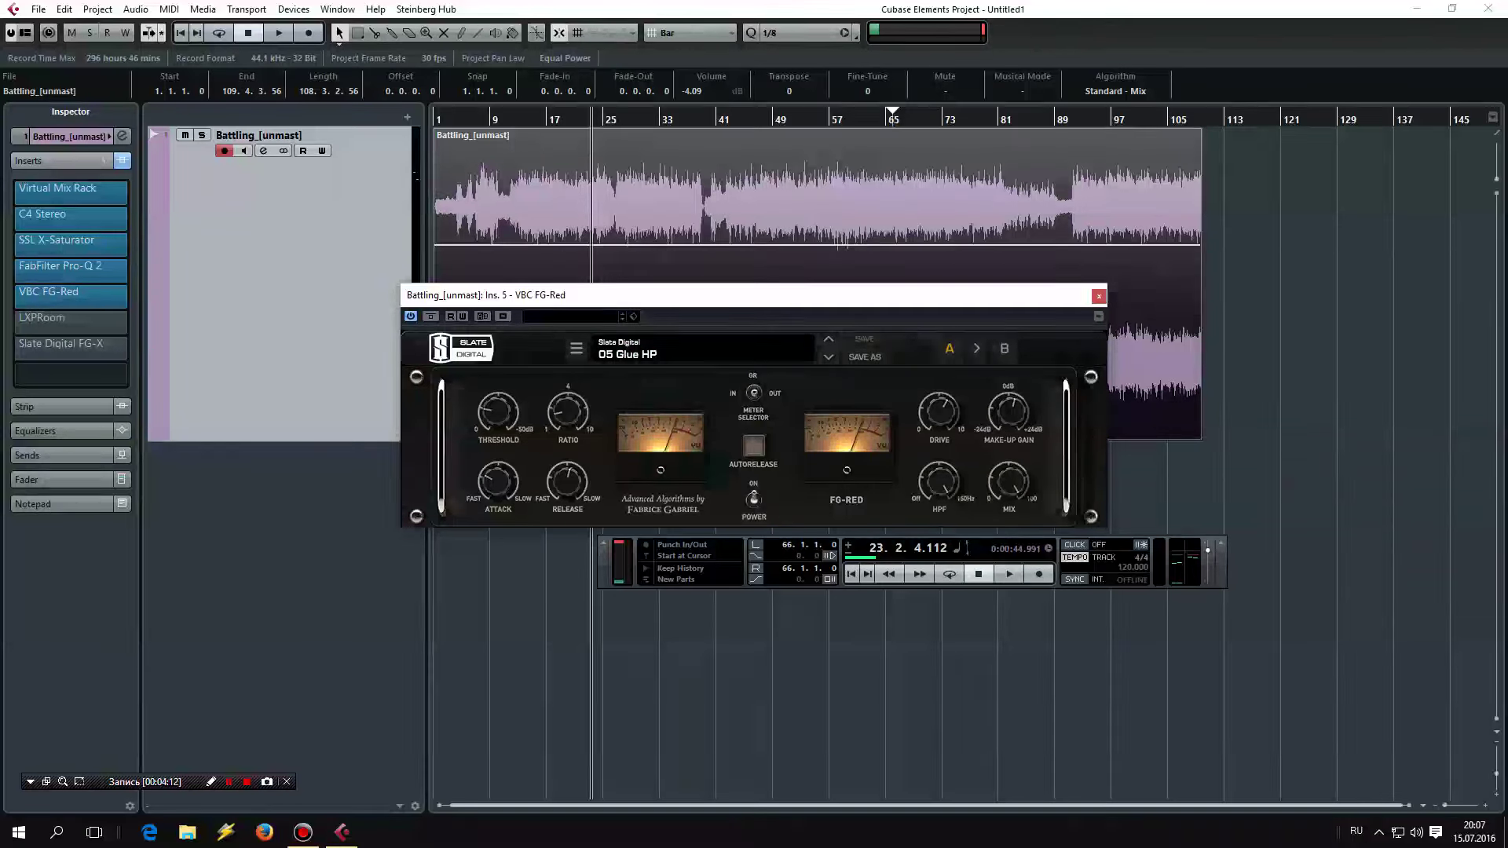
Step: Audition the track from bar 17 while bypassing and re-enabling VBC FG-Red twice, then stop playback and close its editor
{"action": "key", "text": "space"}
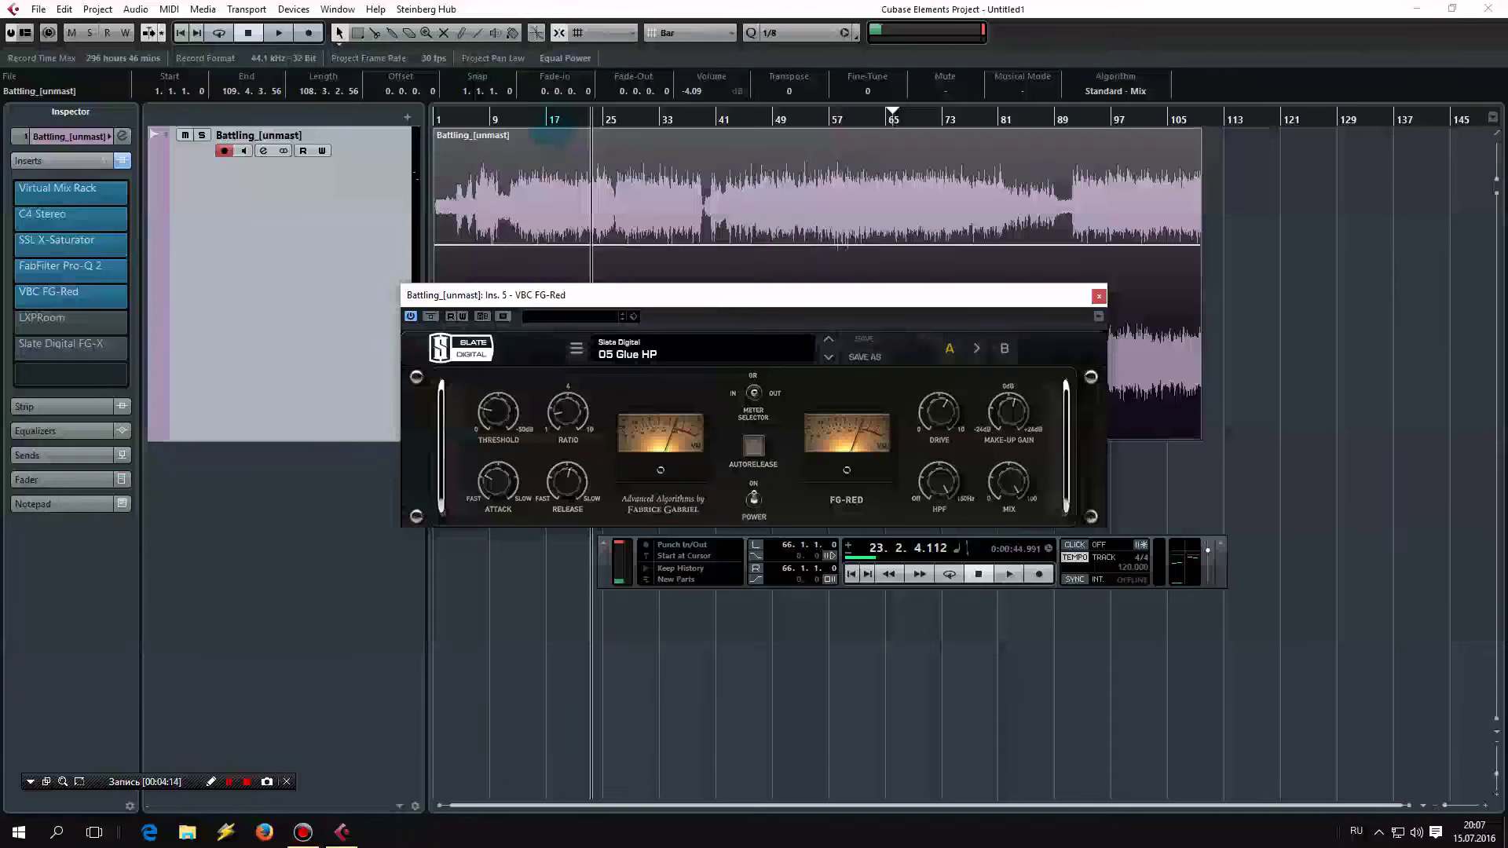
{"action": "left_click", "coordinate": [626, 198]}
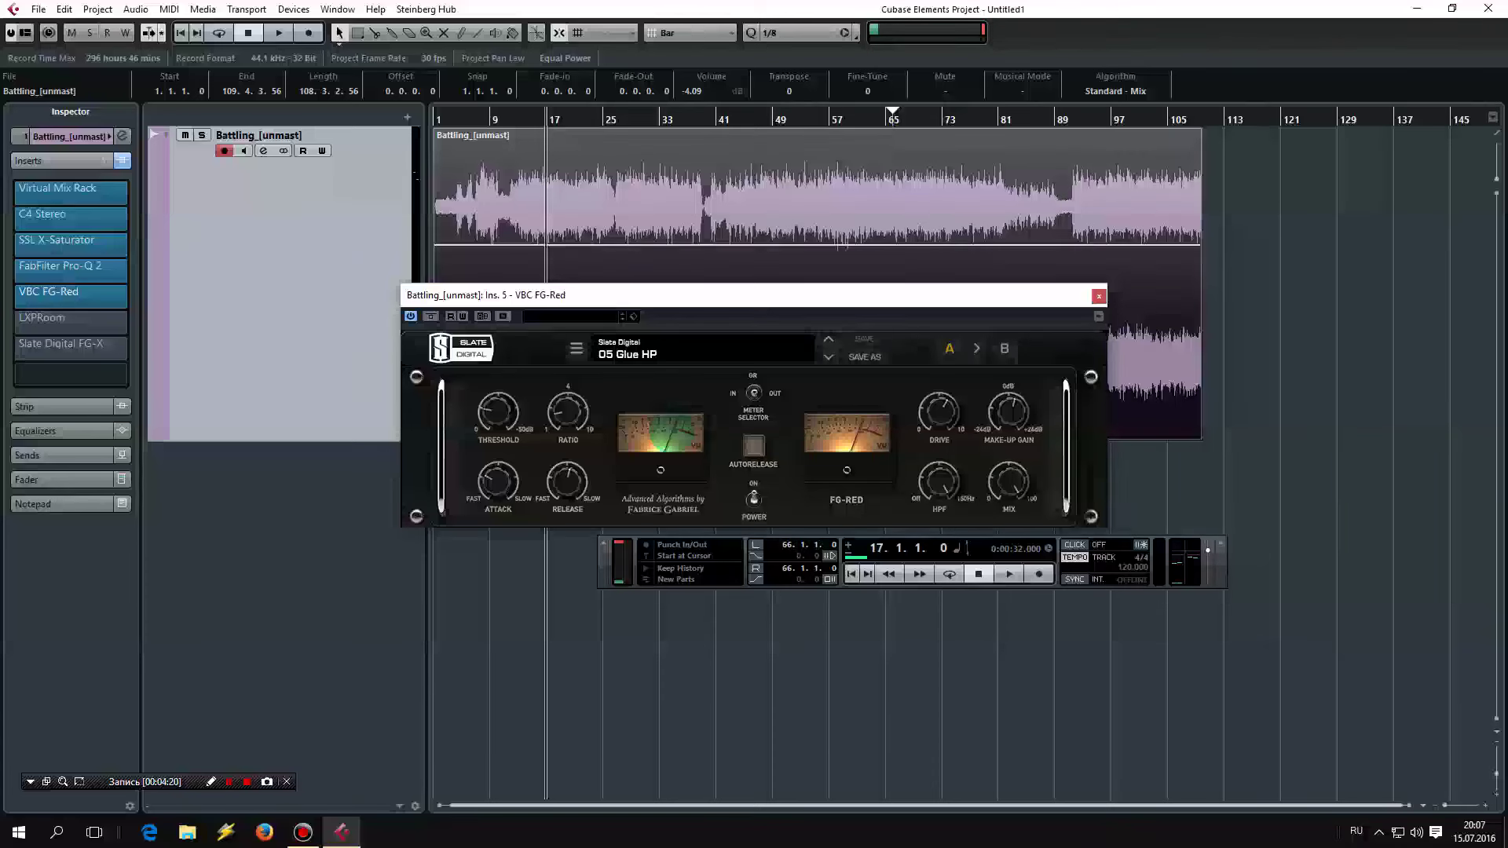
{"action": "key", "text": "space"}
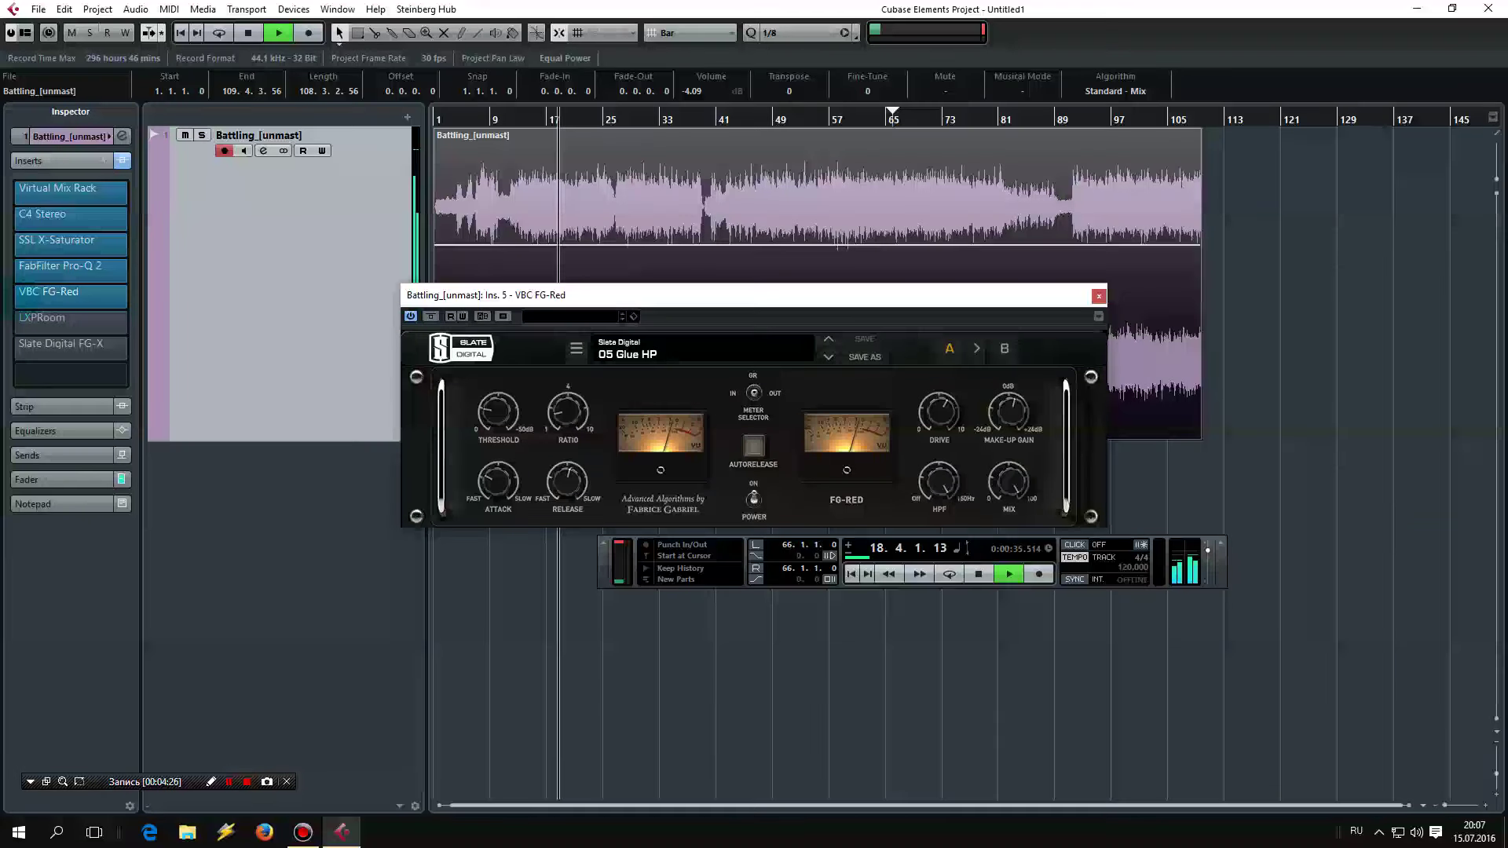
{"action": "key", "text": "space"}
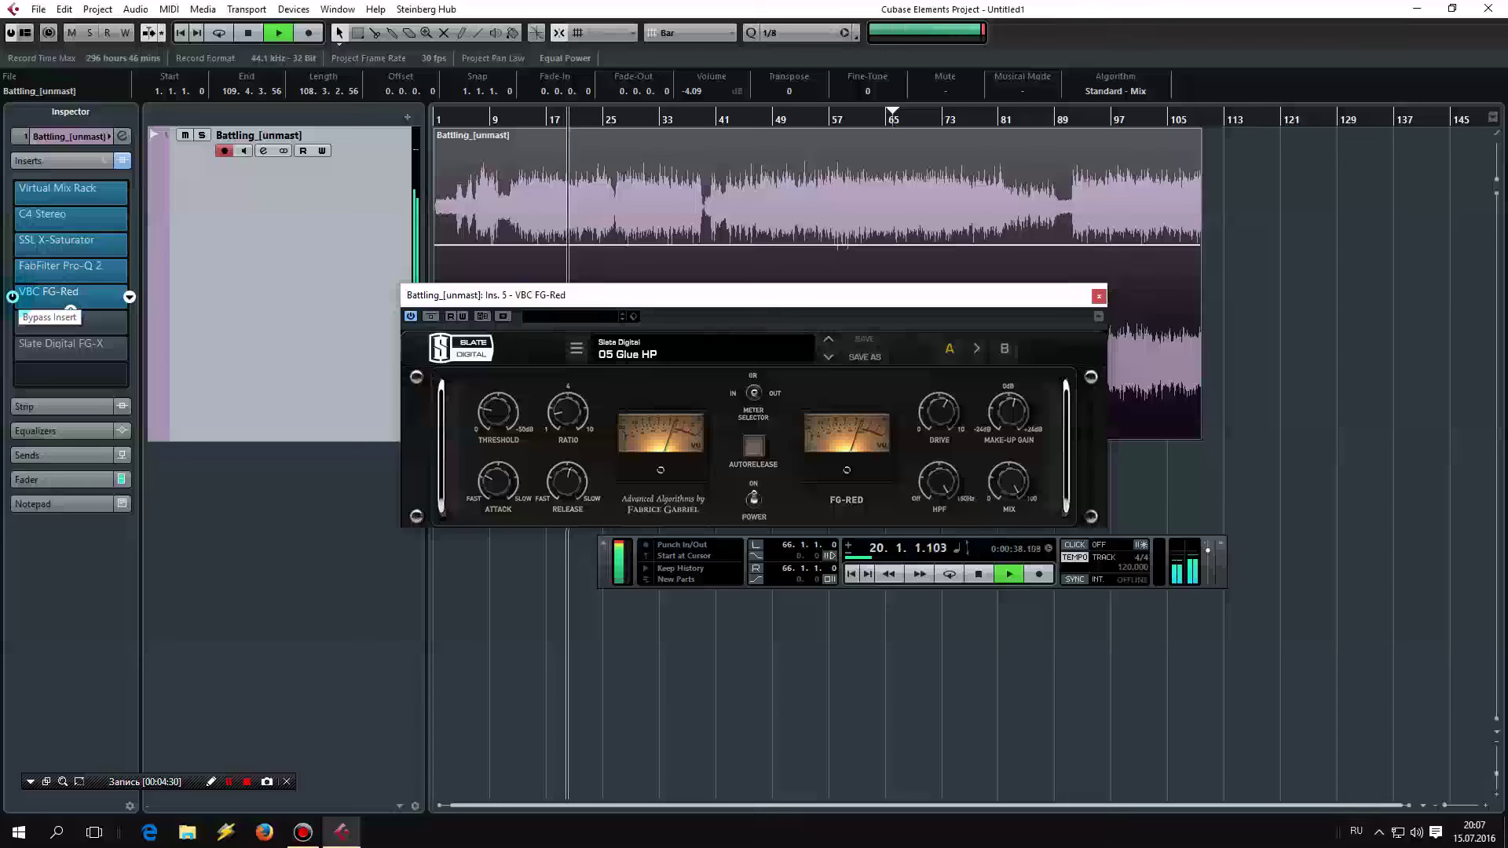
{"action": "left_click", "coordinate": [71, 310]}
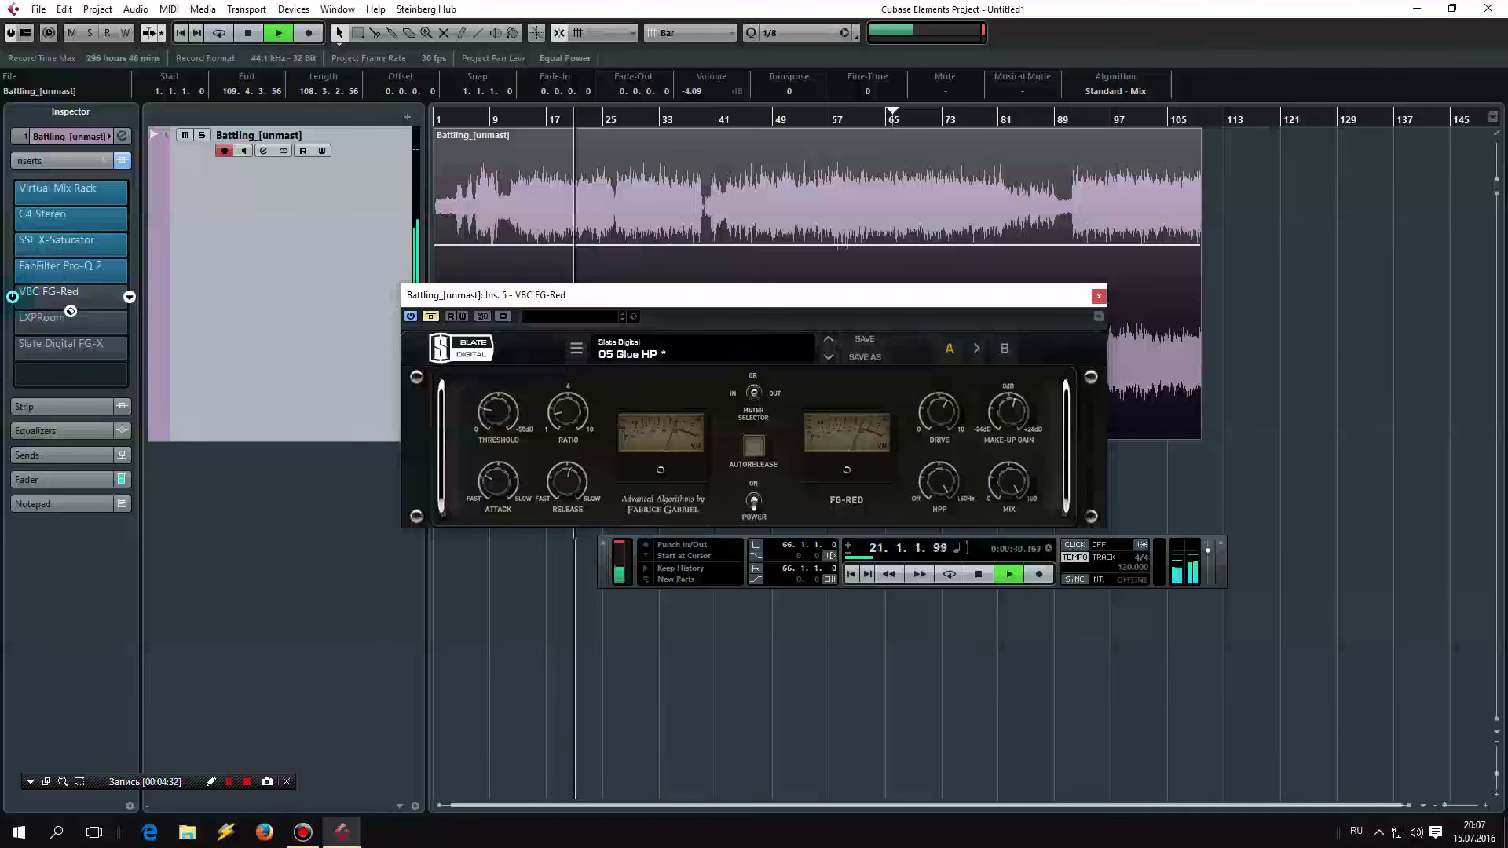
{"action": "left_click", "coordinate": [71, 310]}
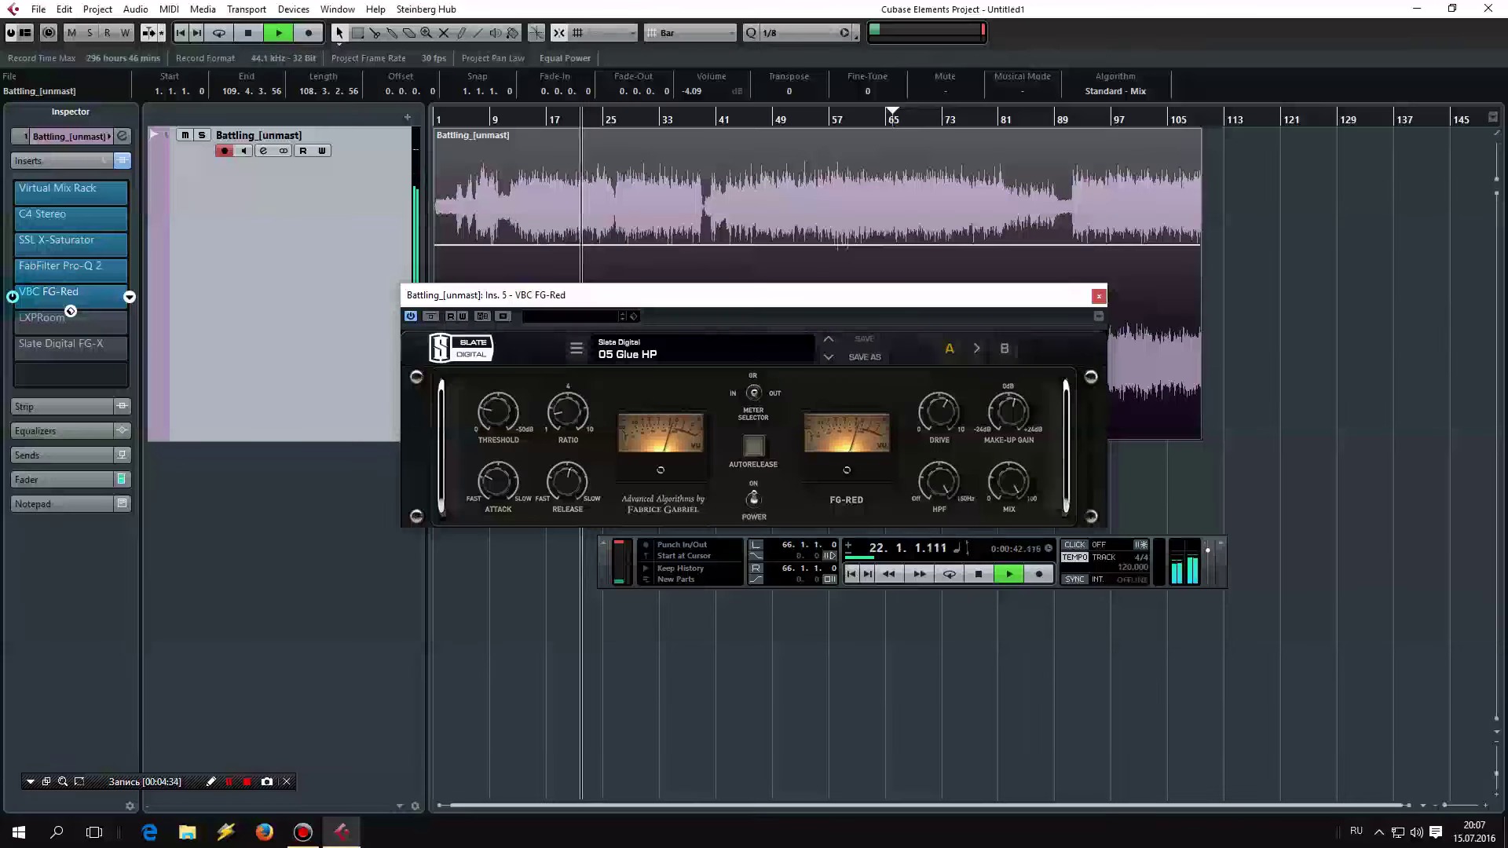
{"action": "left_click", "coordinate": [71, 310]}
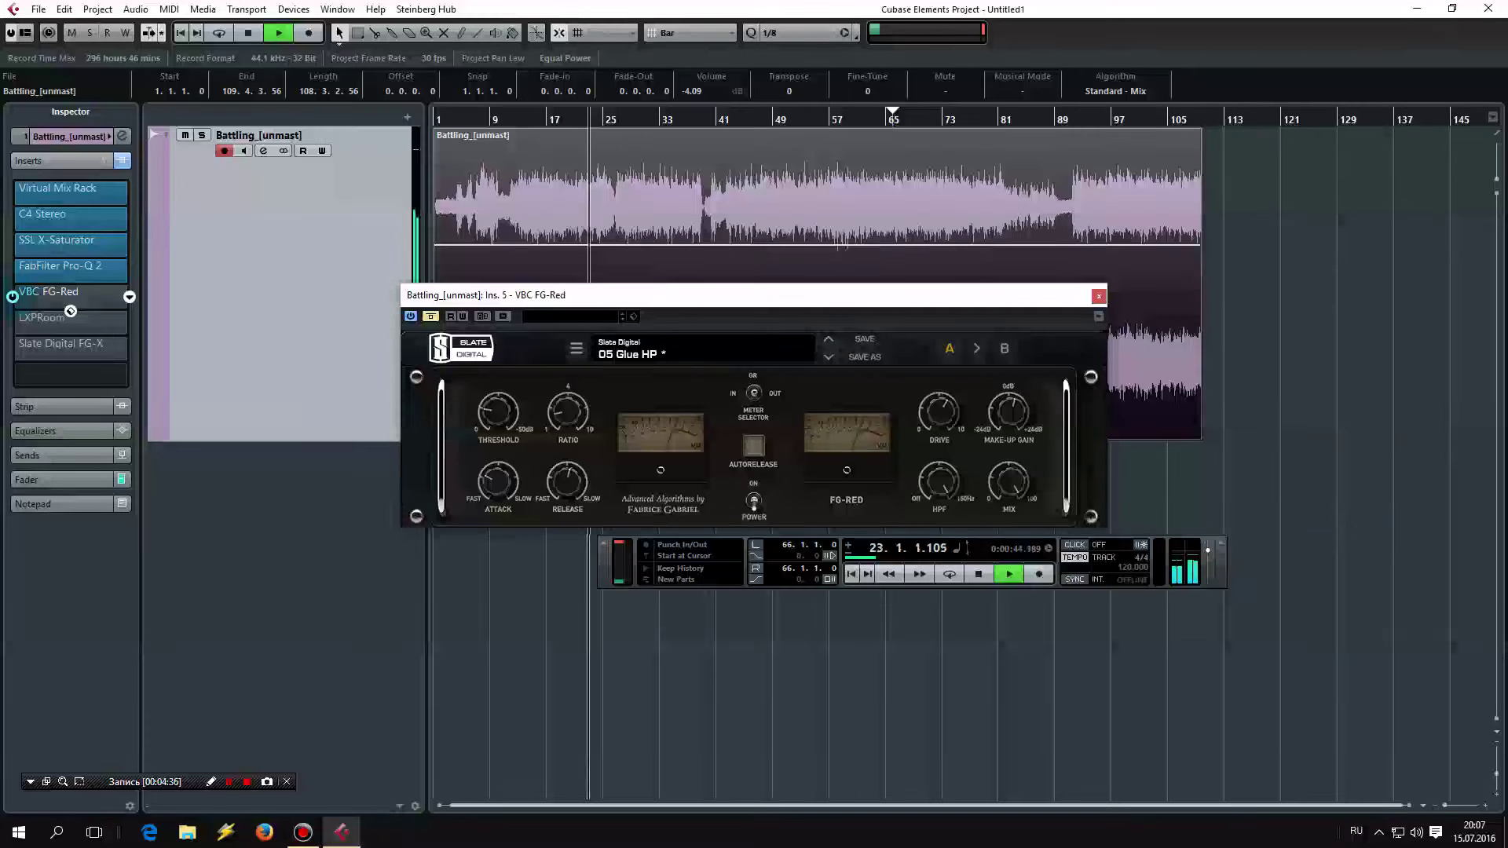
{"action": "left_click", "coordinate": [71, 311]}
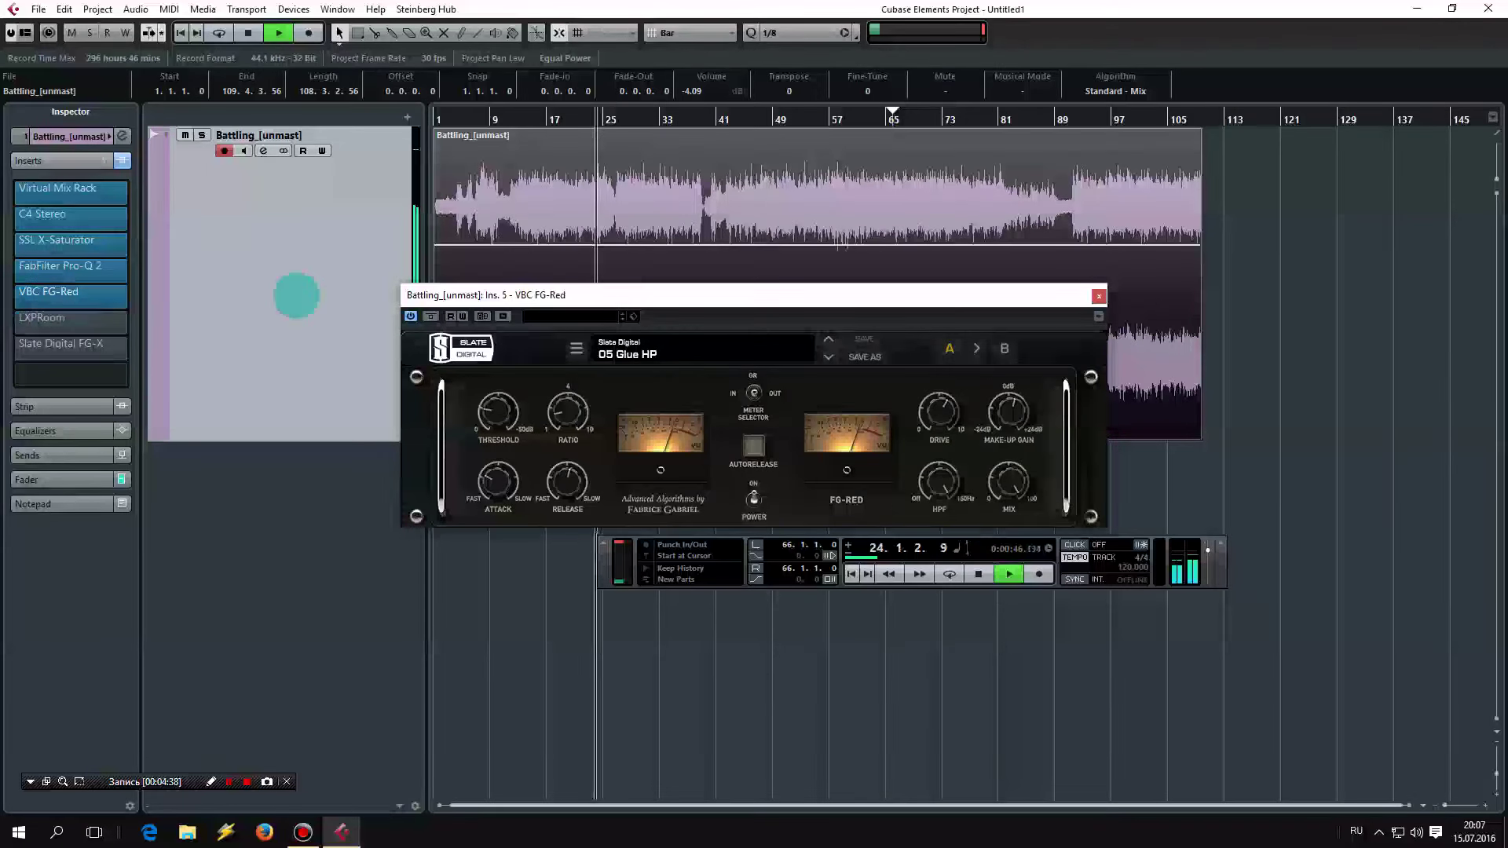
{"action": "key", "text": "space"}
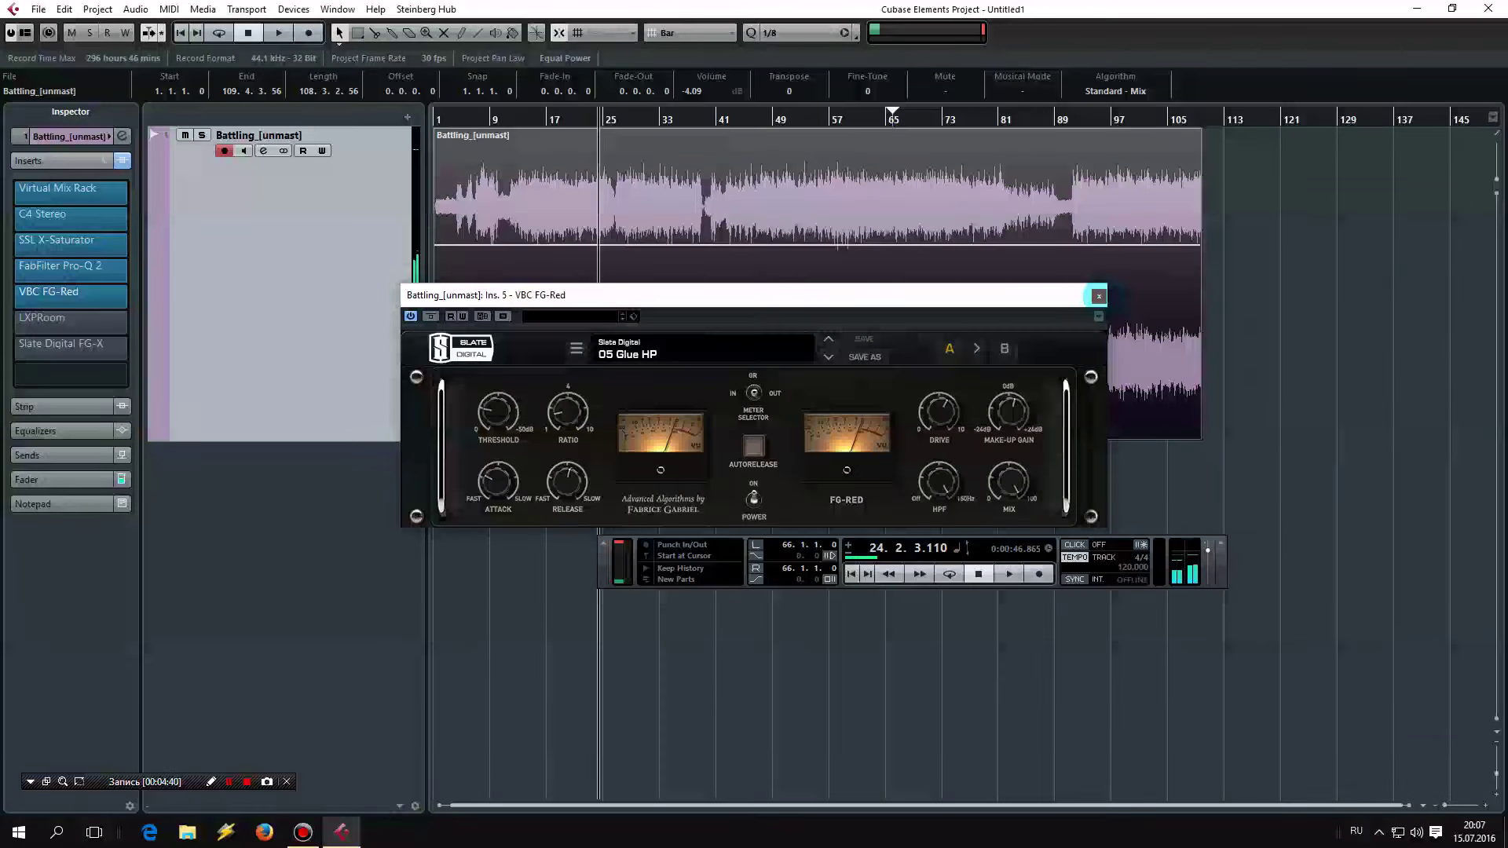
{"action": "left_click", "coordinate": [1098, 296]}
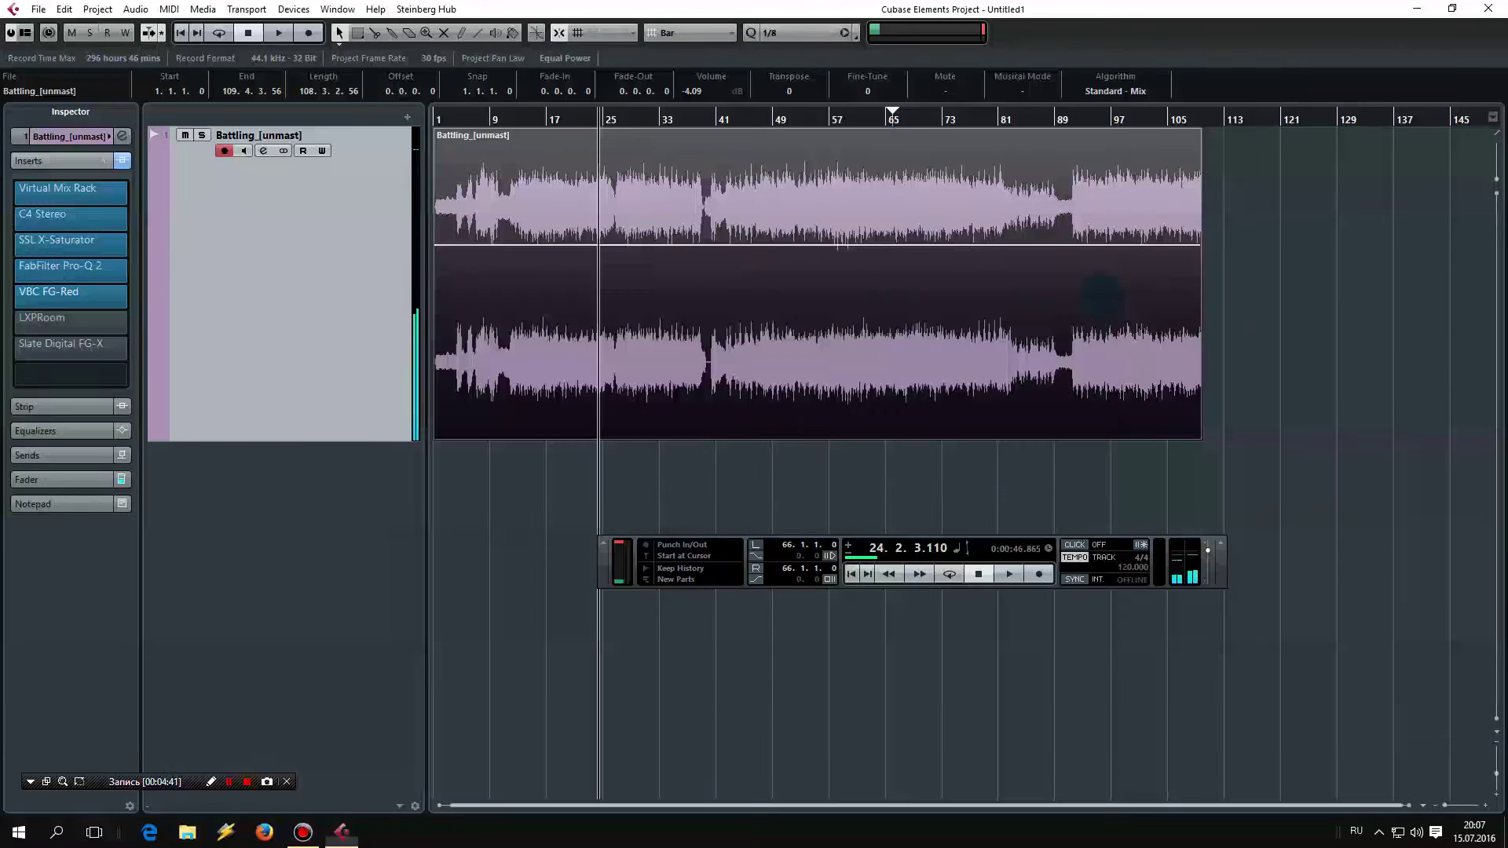
Step: Reactivate the LXPRoom insert, open its editor and shift the window slightly clear of the timeline ruler
{"action": "left_click", "coordinate": [70, 333]}
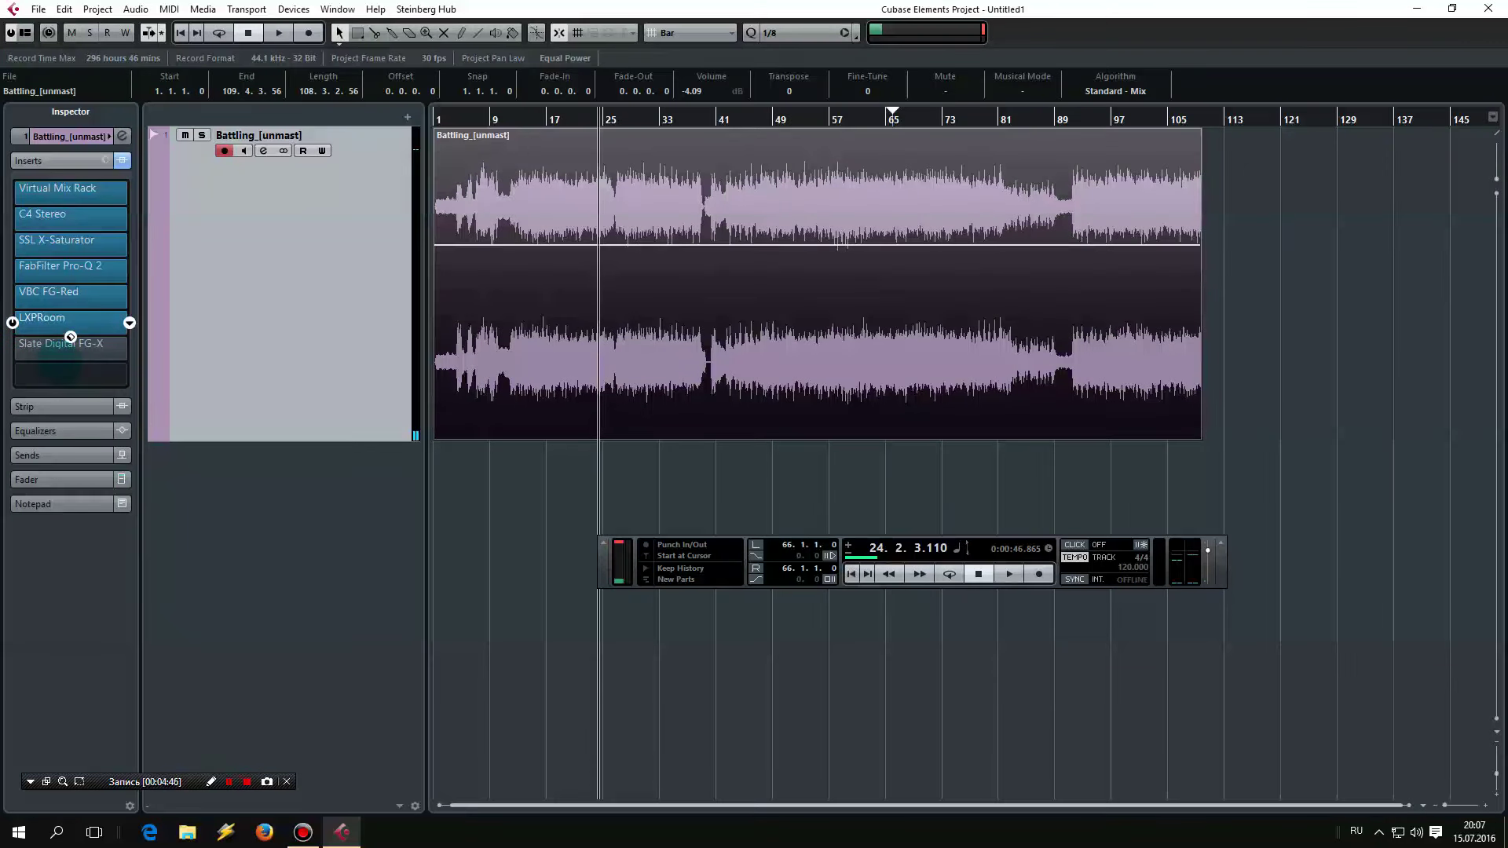
{"action": "left_click", "coordinate": [71, 333]}
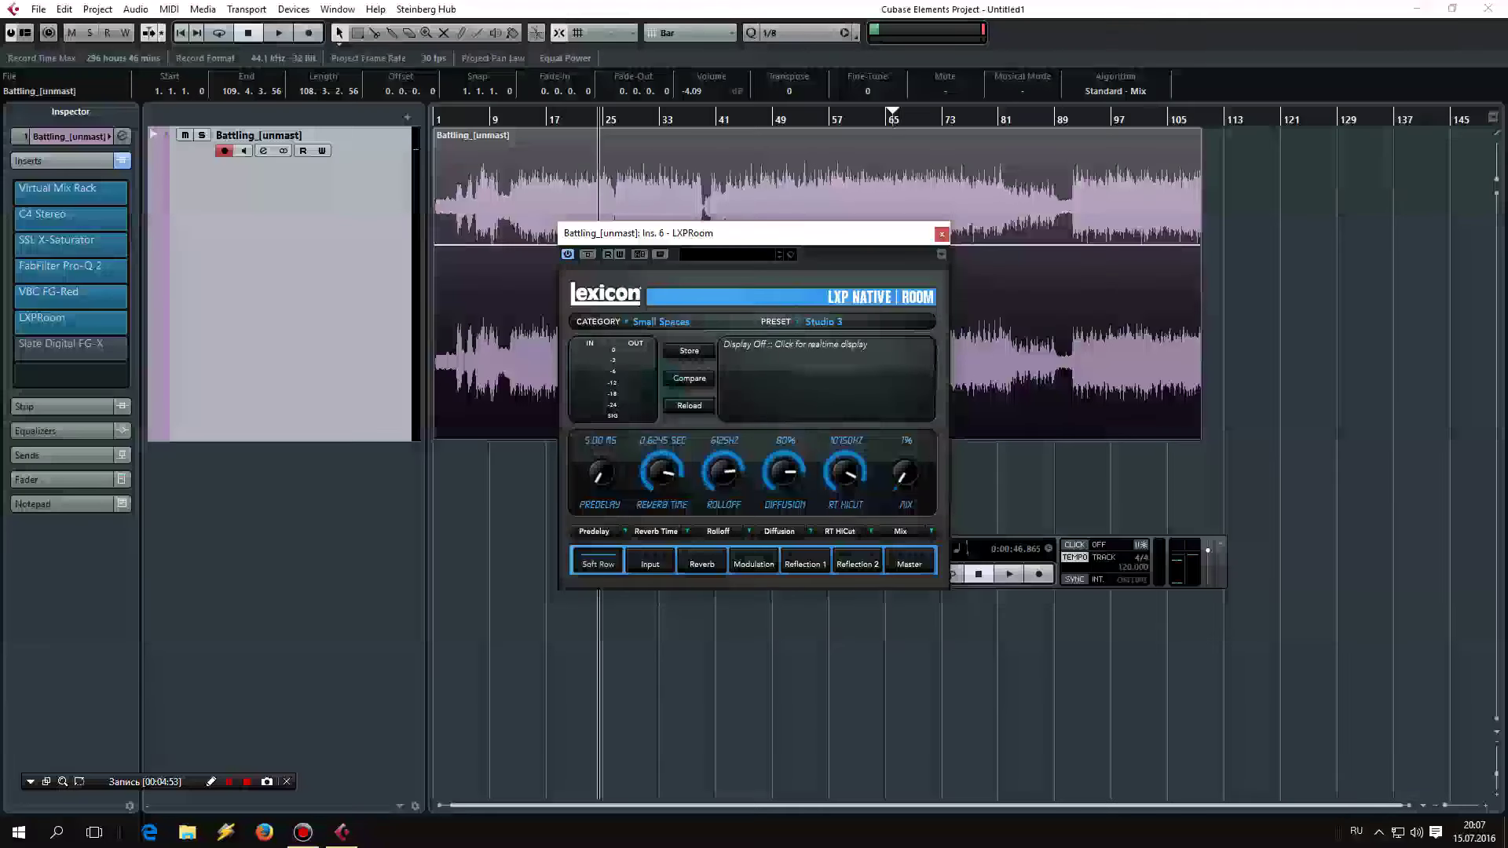
{"action": "left_click_drag", "start_coordinate": [788, 237], "coordinate": [773, 226]}
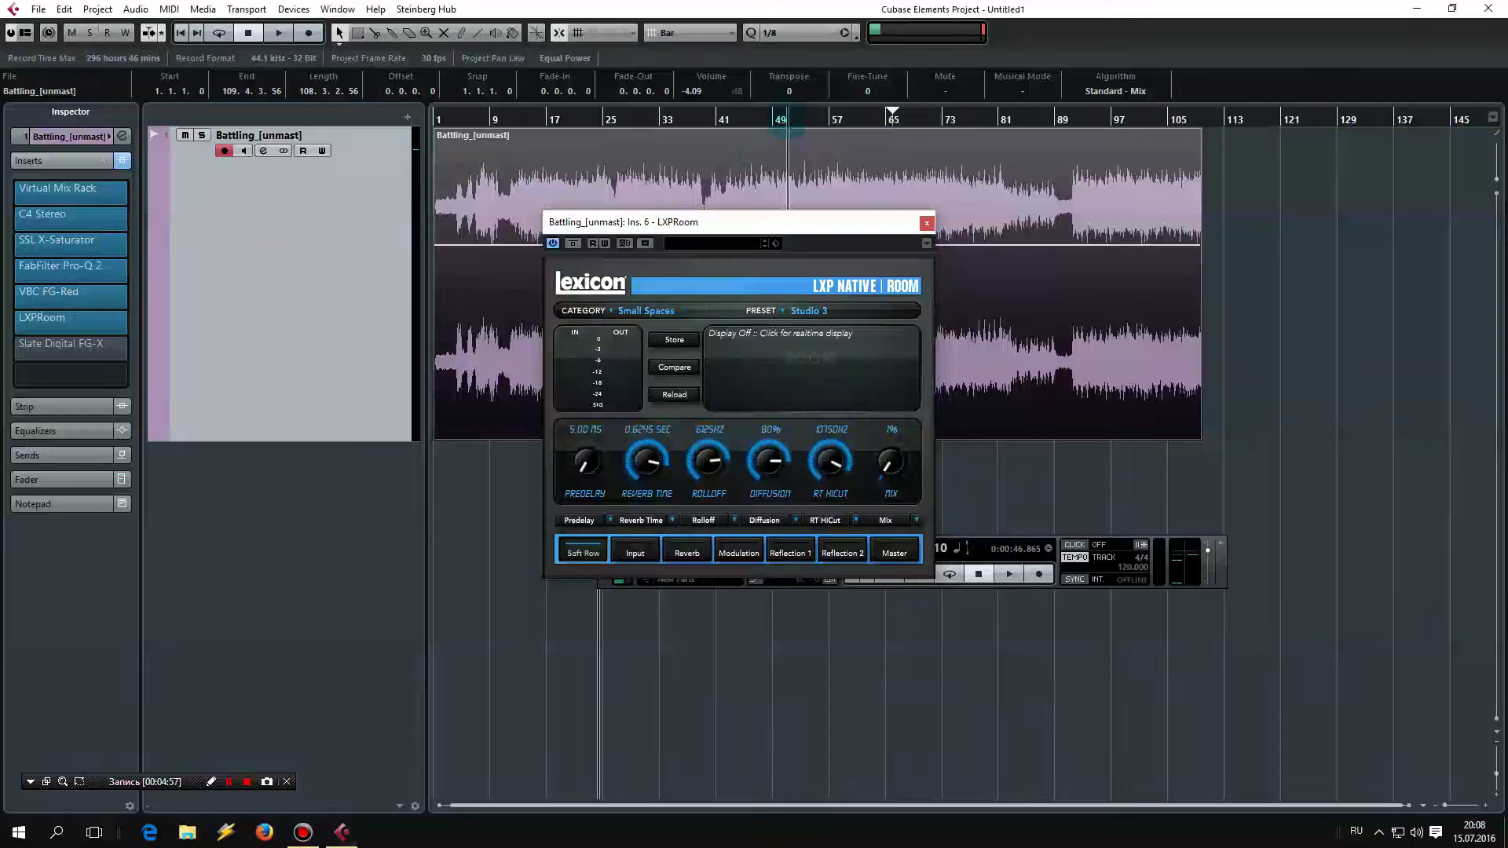
Step: Audition short passages from bar 51, comparing the track with LXPRoom active and bypassed, and leave the effect active
{"action": "left_click", "coordinate": [787, 123]}
{"action": "left_click", "coordinate": [259, 369]}
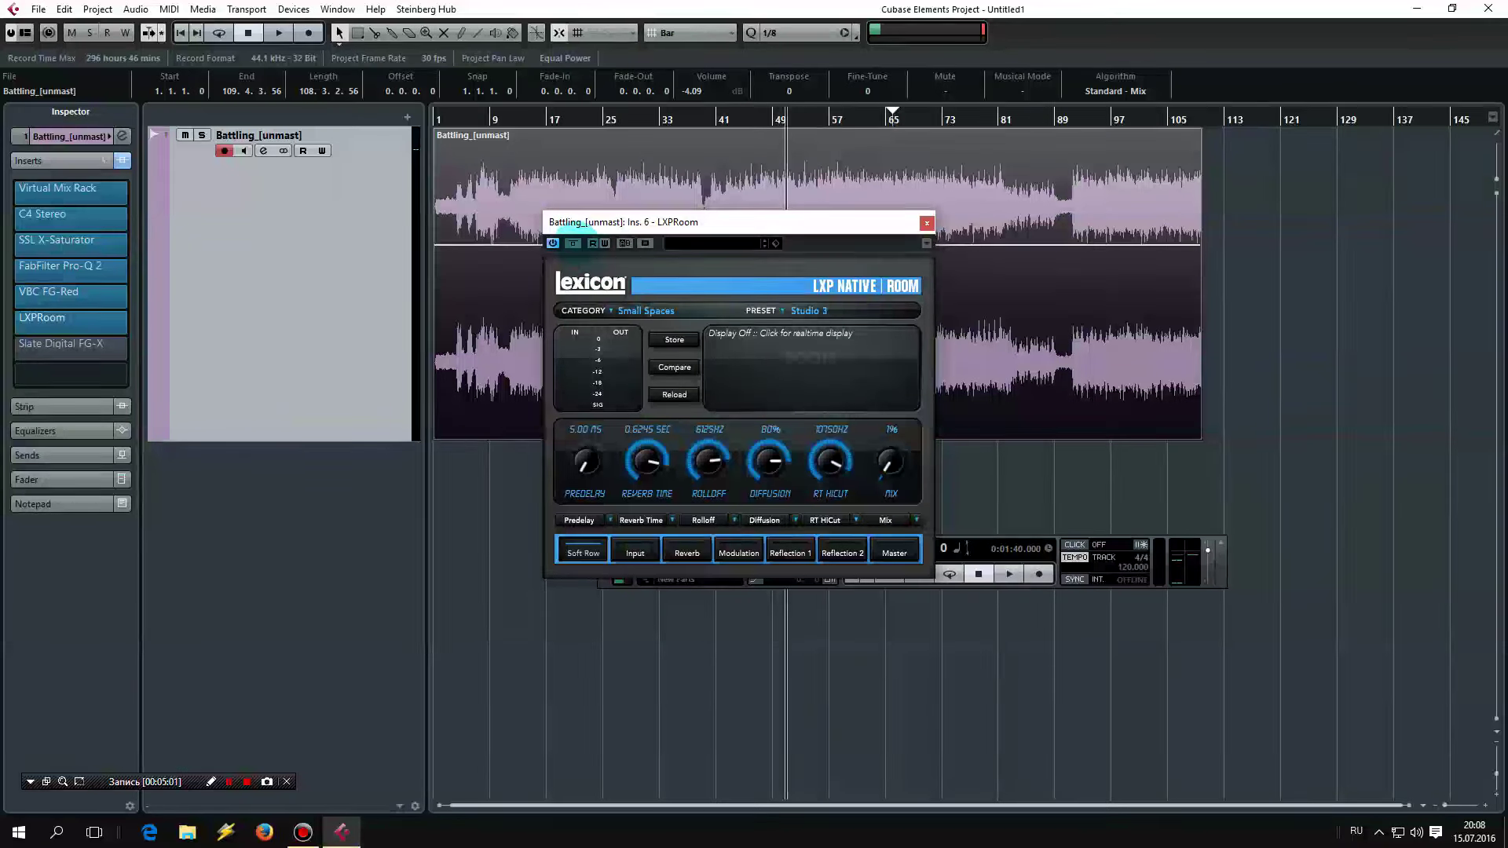
{"action": "key", "text": "space"}
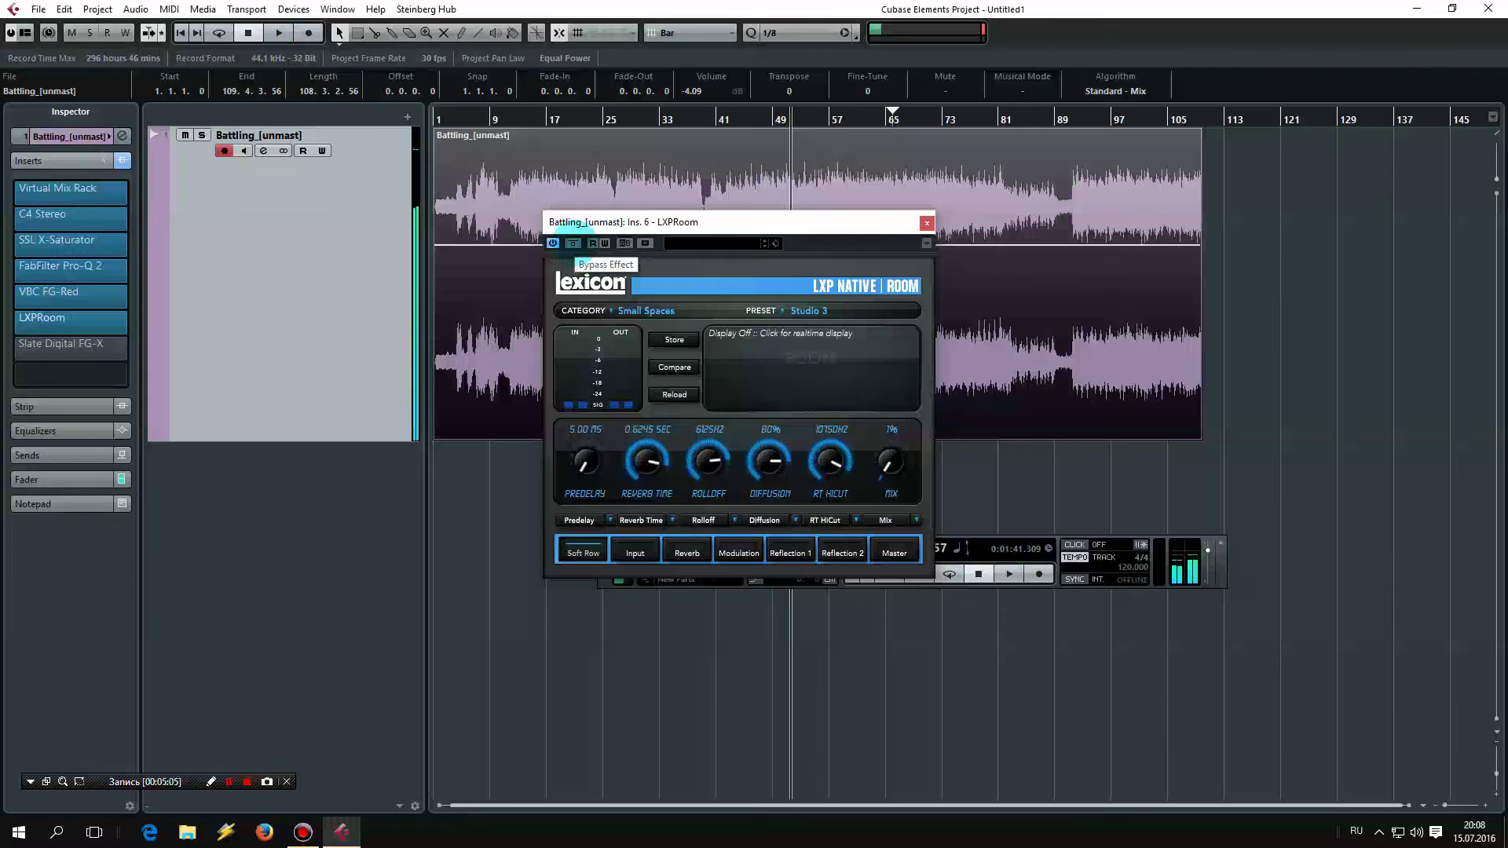
{"action": "left_click", "coordinate": [572, 243]}
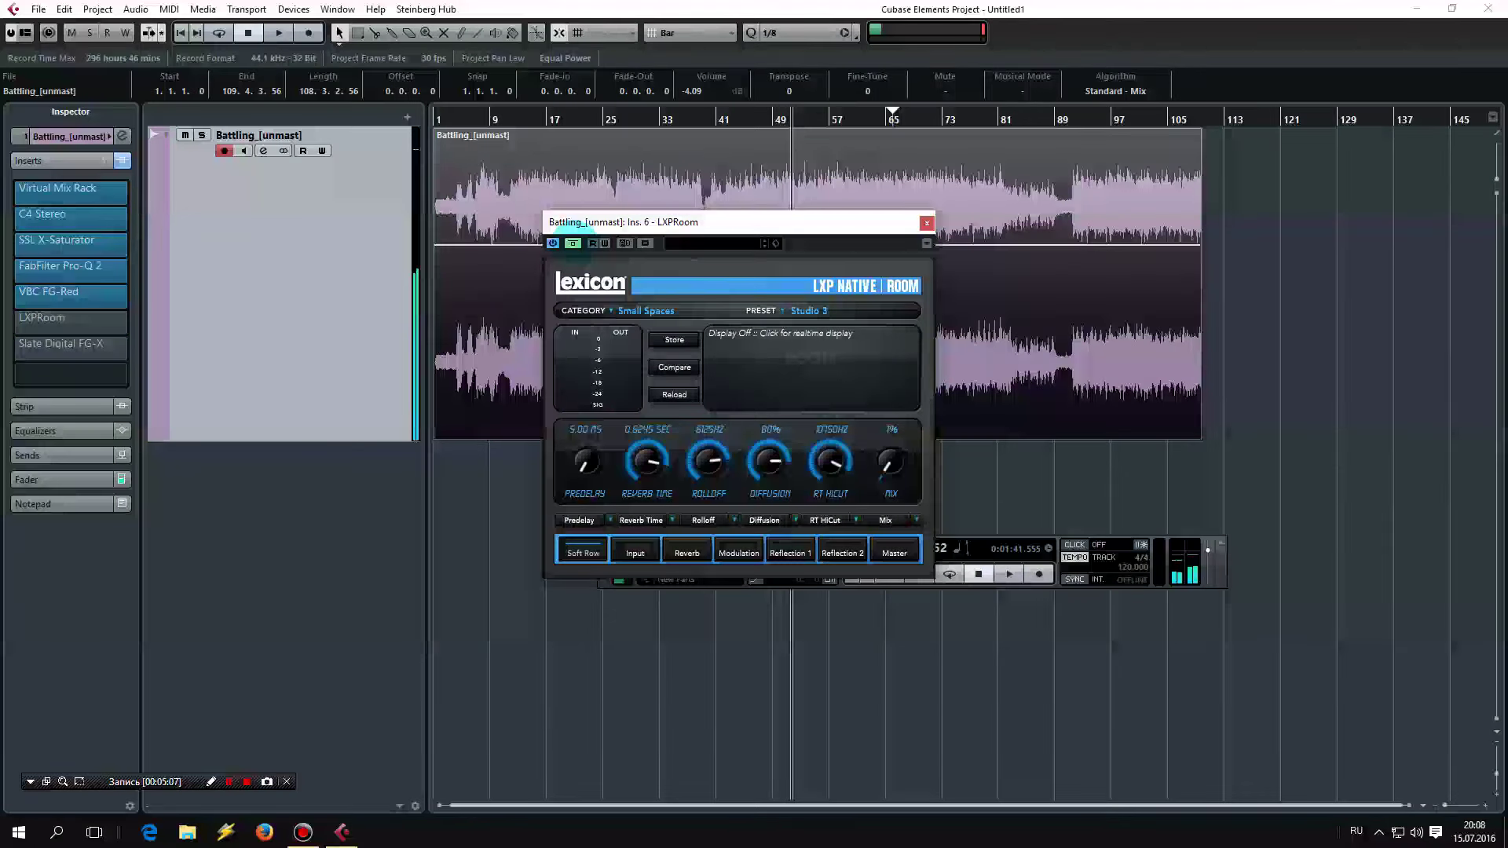
{"action": "key", "text": "space"}
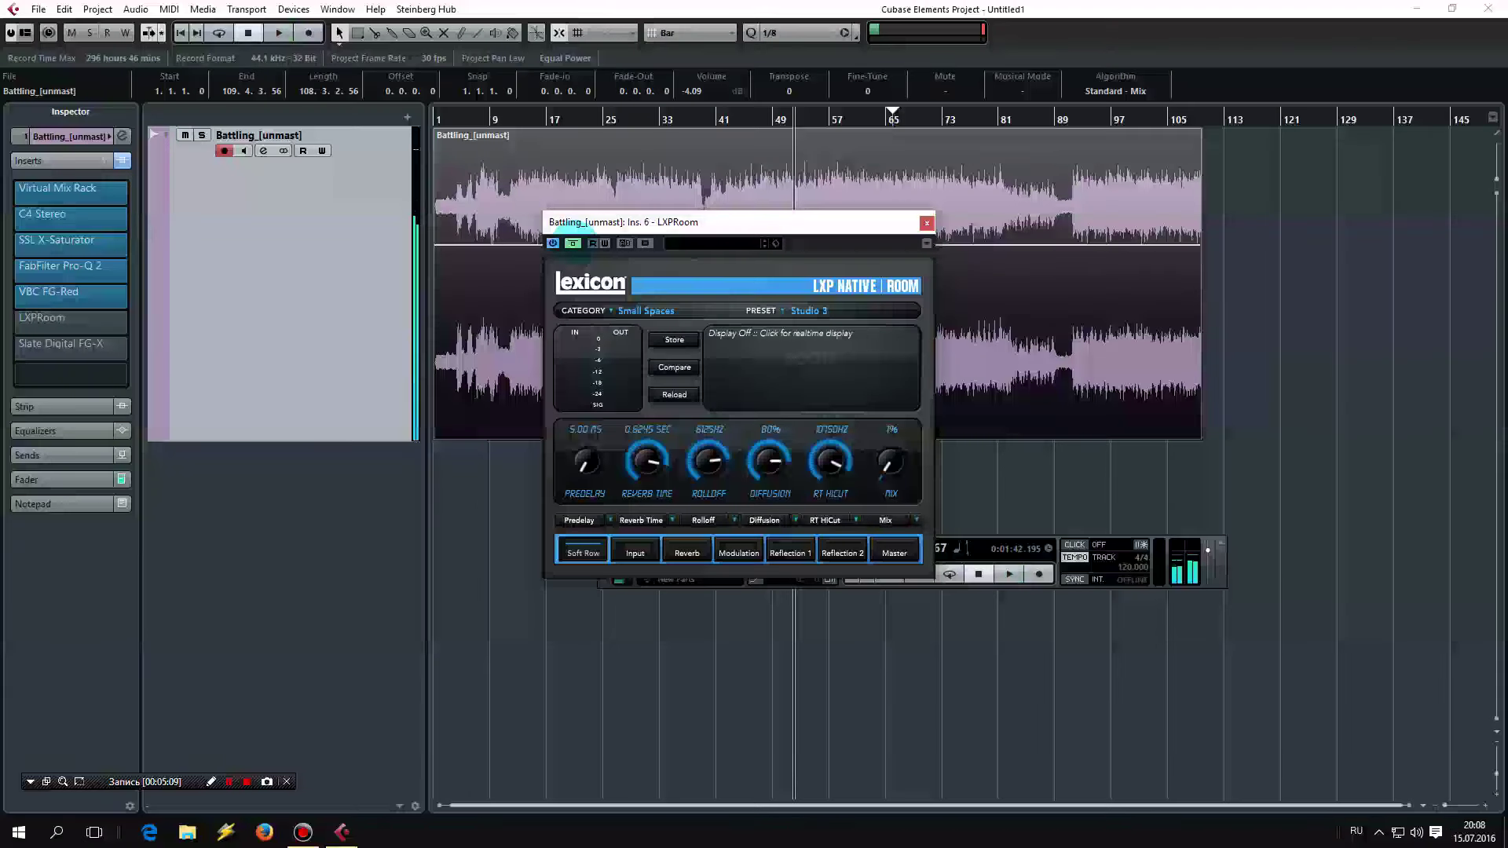
{"action": "left_click", "coordinate": [573, 243]}
{"action": "key", "text": "space"}
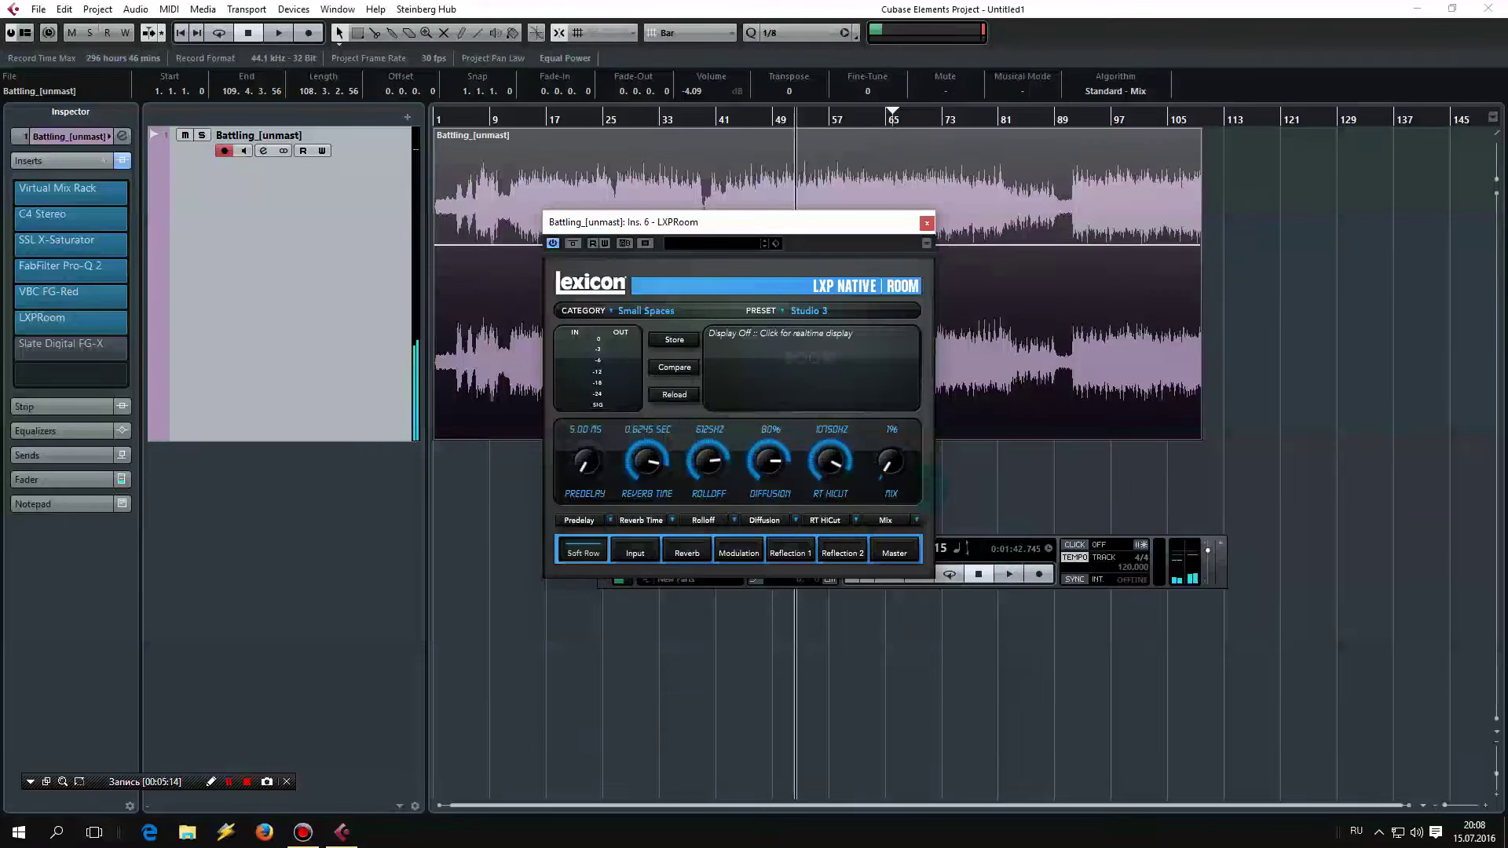
Step: Raise the LXPRoom mix to 21% for a brief audition, then return it to 1% and listen again
{"action": "key", "text": "space"}
{"action": "key", "text": "space"}
{"action": "left_click_drag", "start_coordinate": [889, 462], "coordinate": [890, 449]}
{"action": "key", "text": "space"}
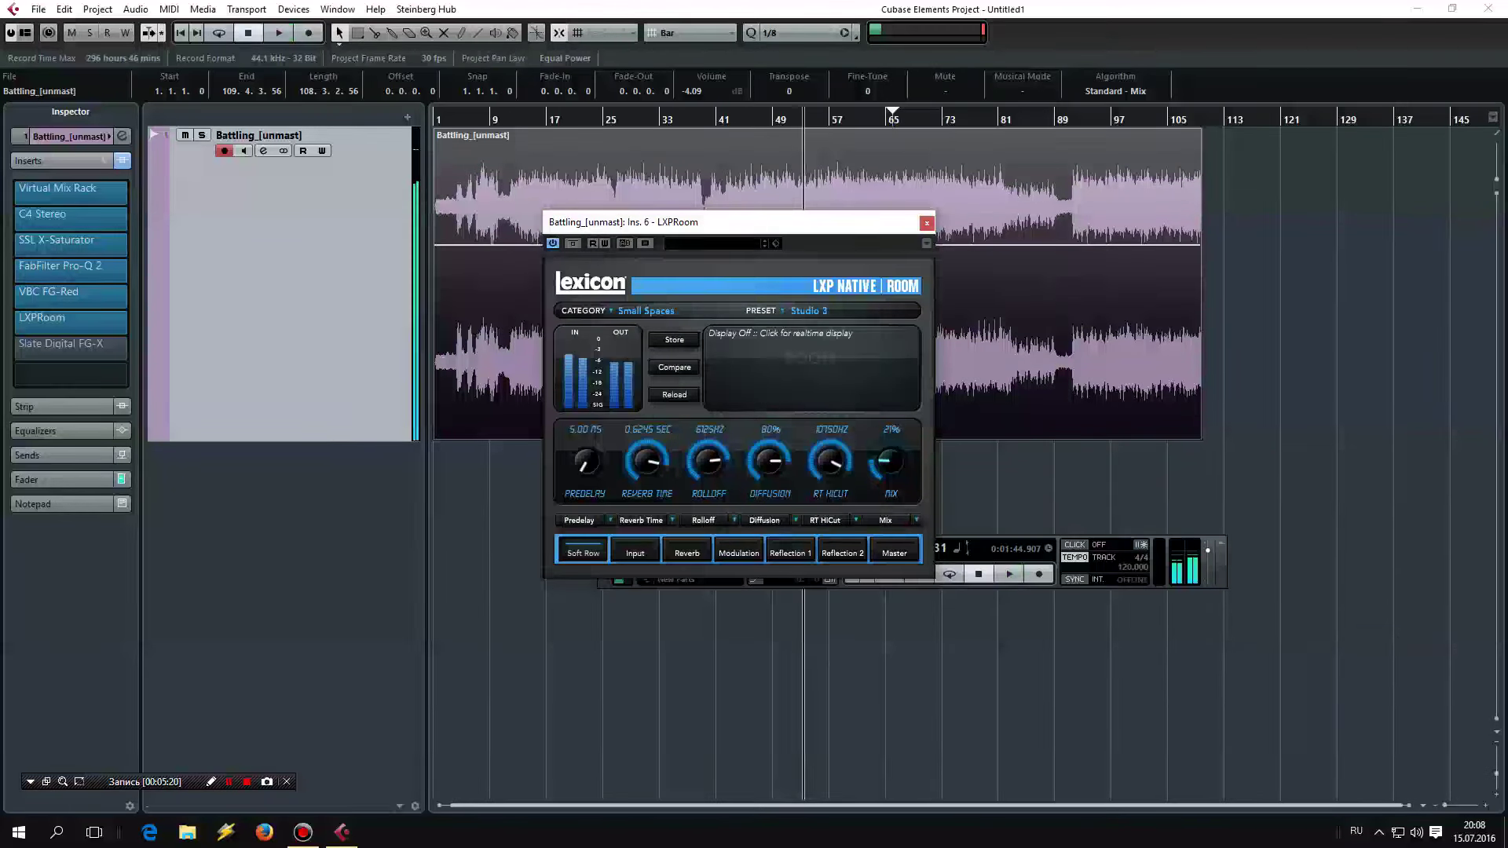
{"action": "key", "text": "space"}
{"action": "left_click_drag", "start_coordinate": [889, 449], "coordinate": [889, 463]}
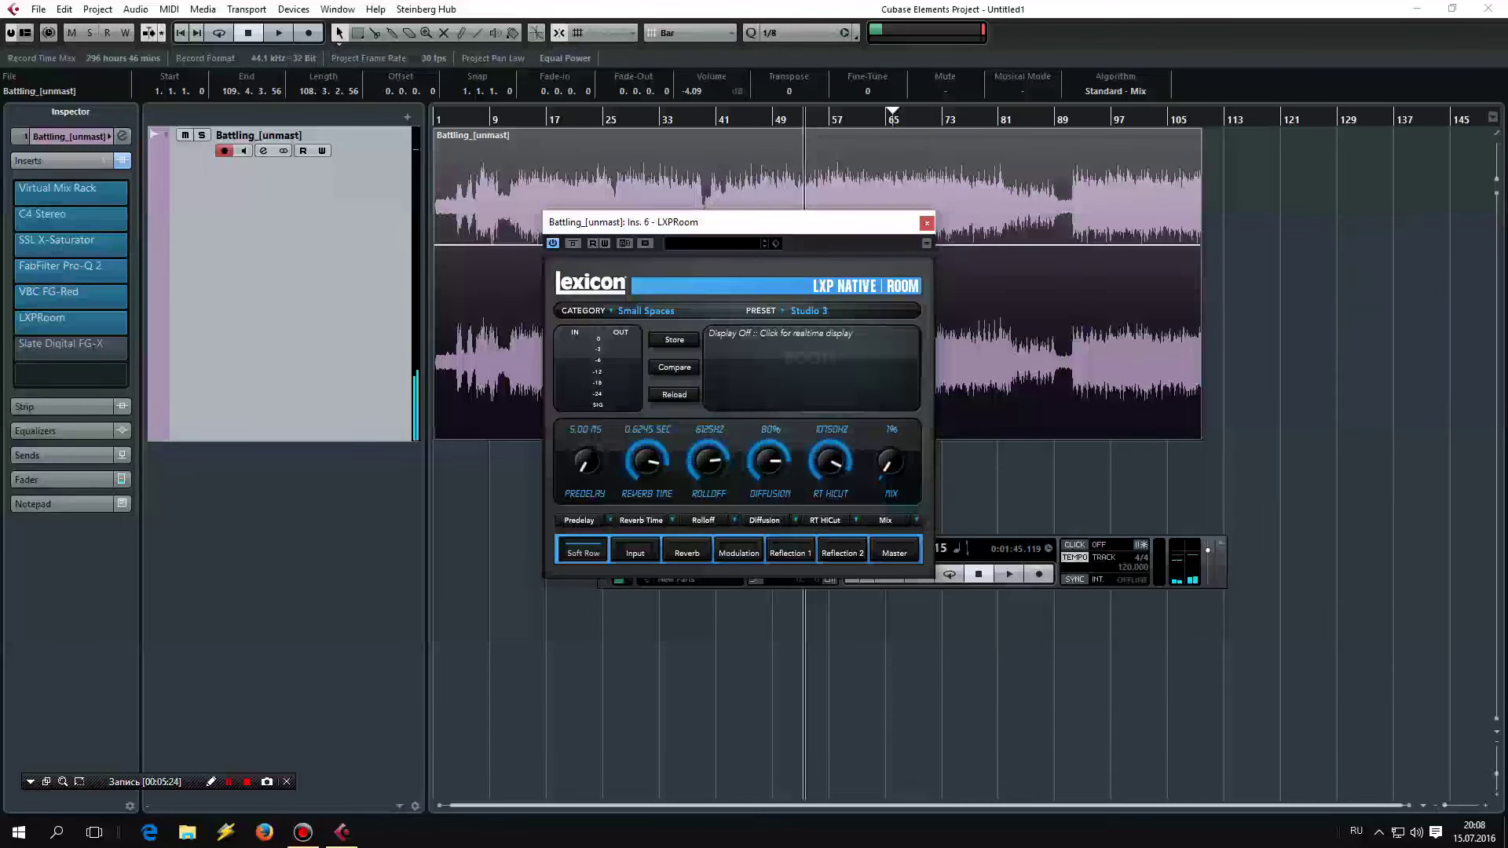
{"action": "key", "text": "space"}
Step: Close the LXPRoom editor, reactivate the Slate Digital FG-X insert and review its FG Level transient controls in its editor
{"action": "left_click", "coordinate": [927, 223]}
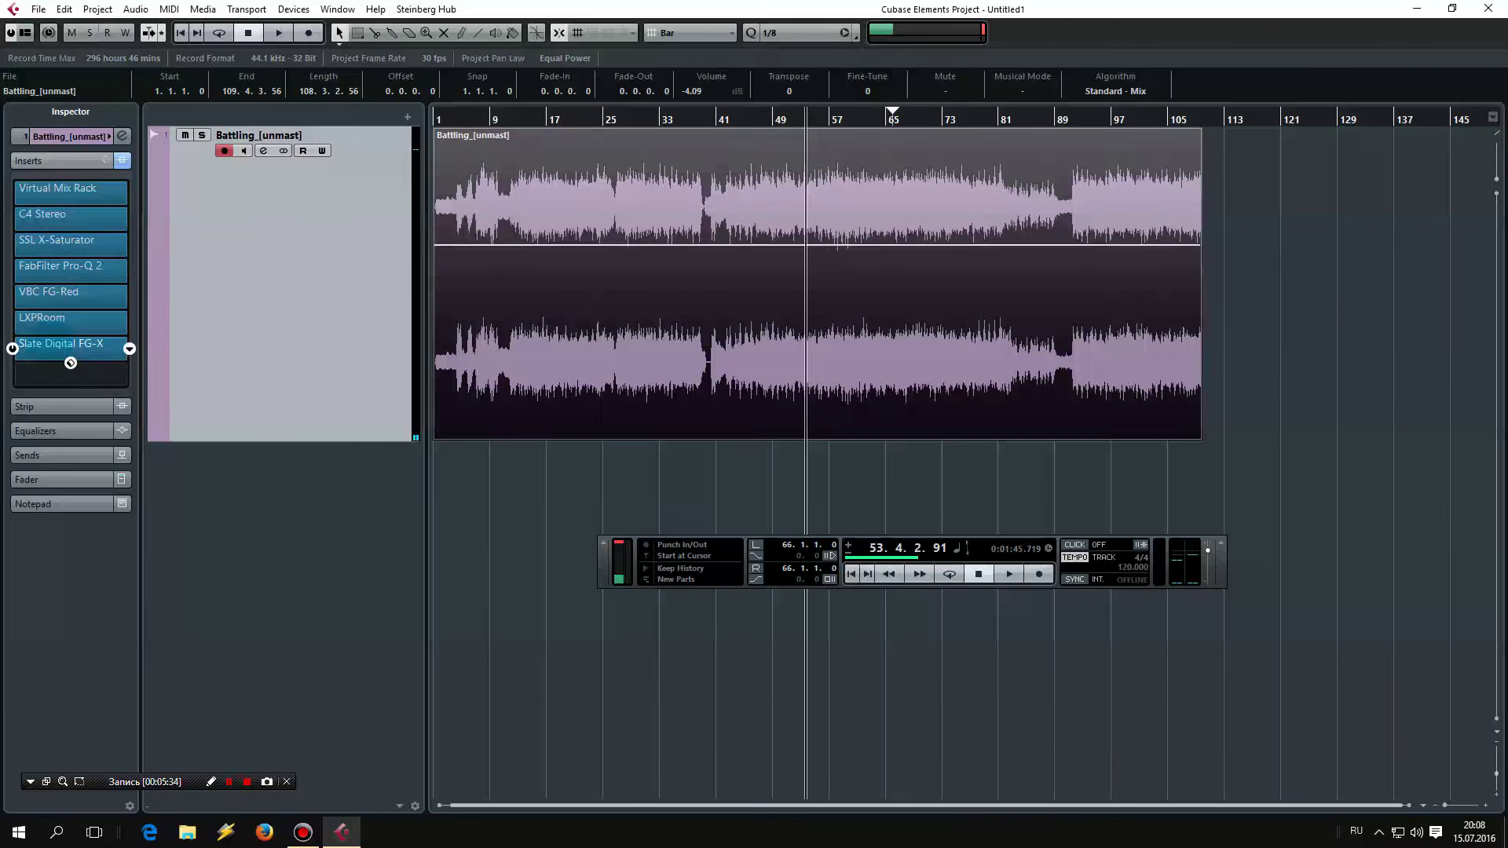
{"action": "left_click", "coordinate": [62, 344]}
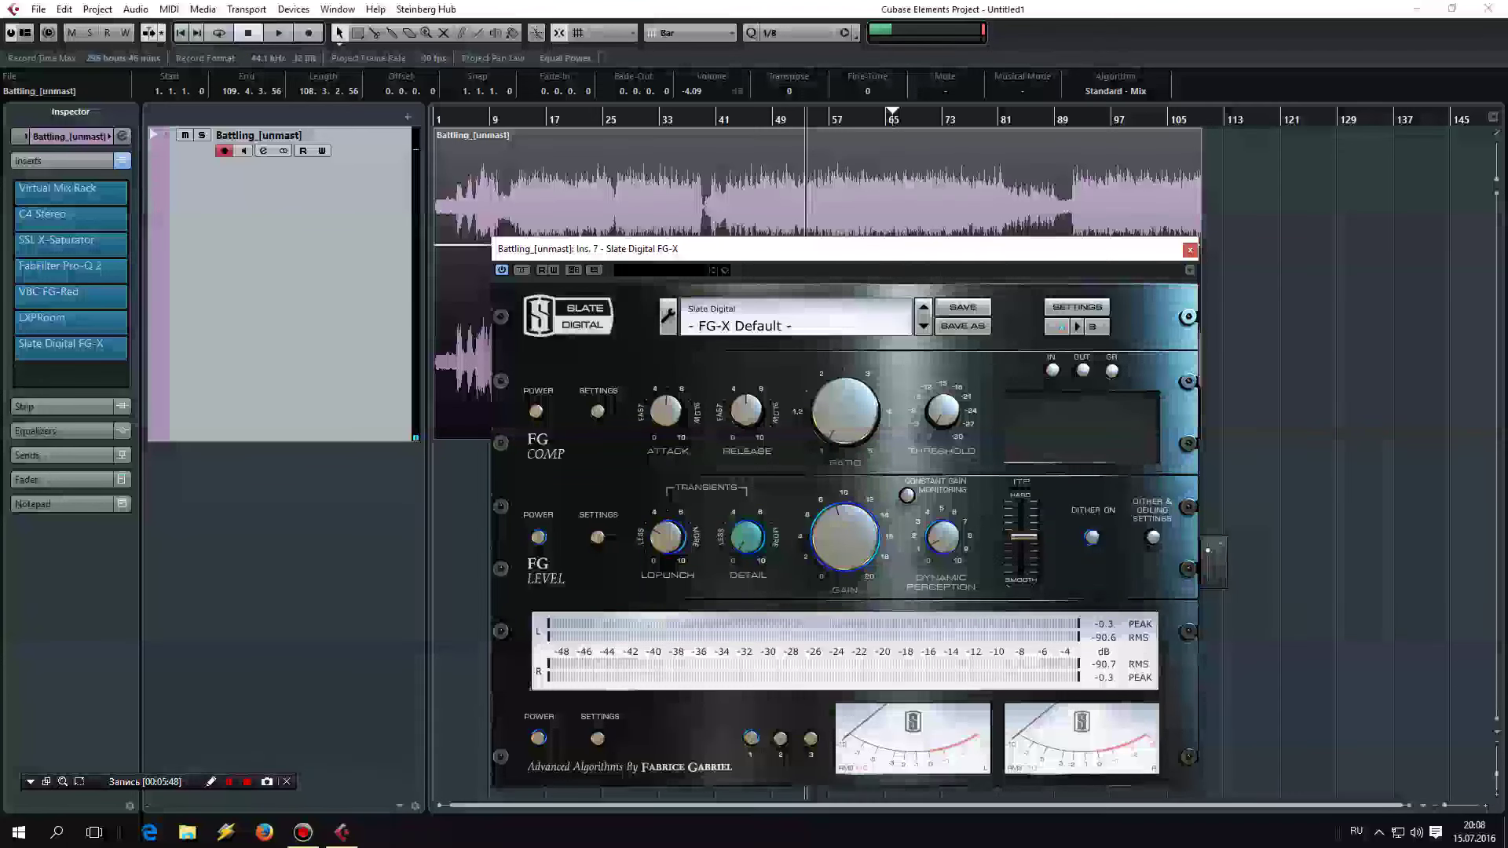
{"action": "left_click", "coordinate": [746, 536]}
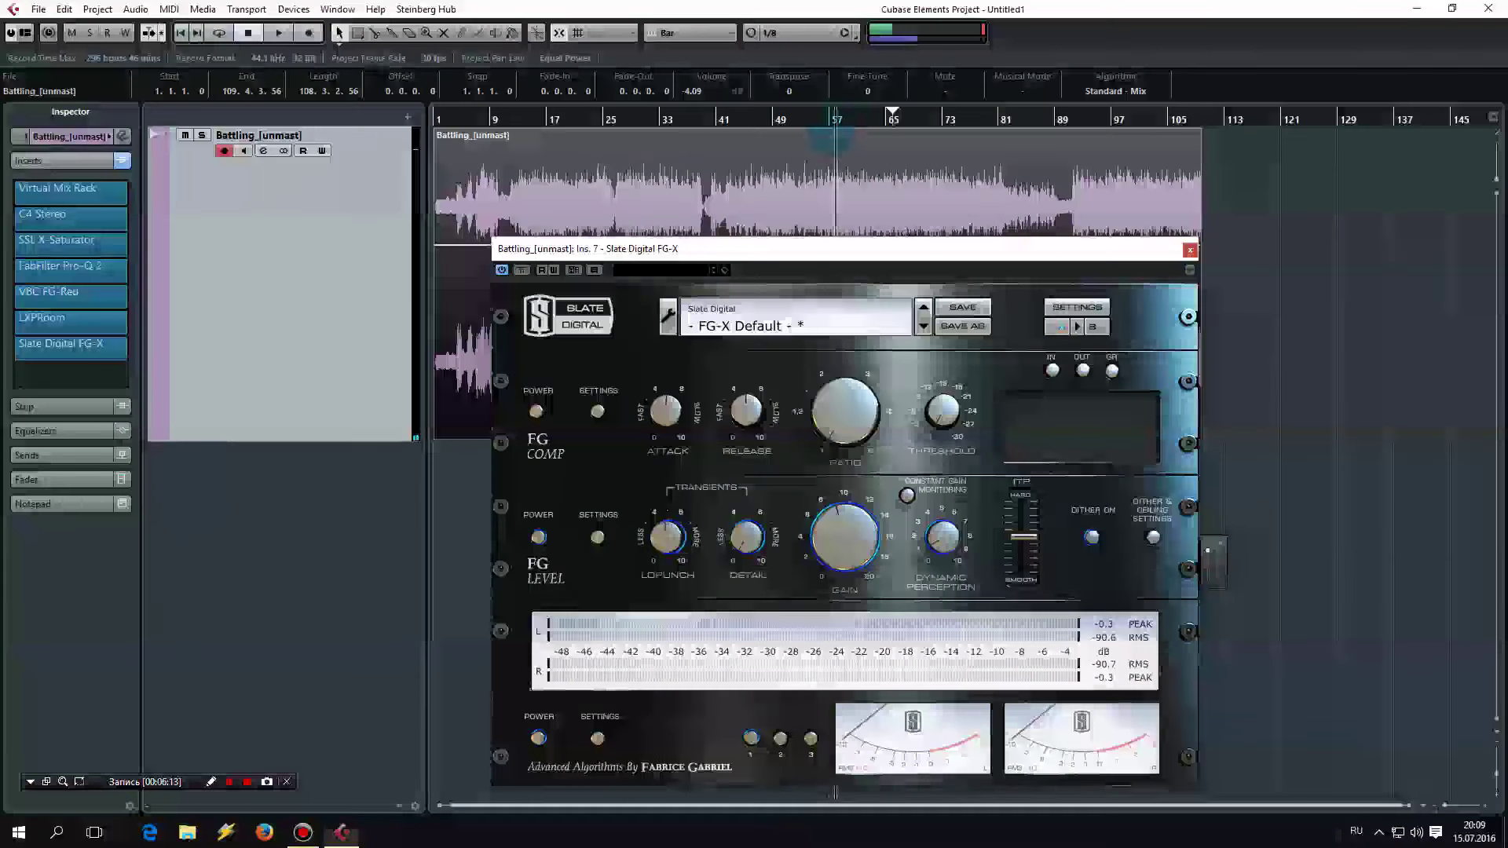
Step: Audition the track from about bar 57, comparing Slate Digital FG-X bypassed and active, and stop playback
{"action": "key", "text": "space"}
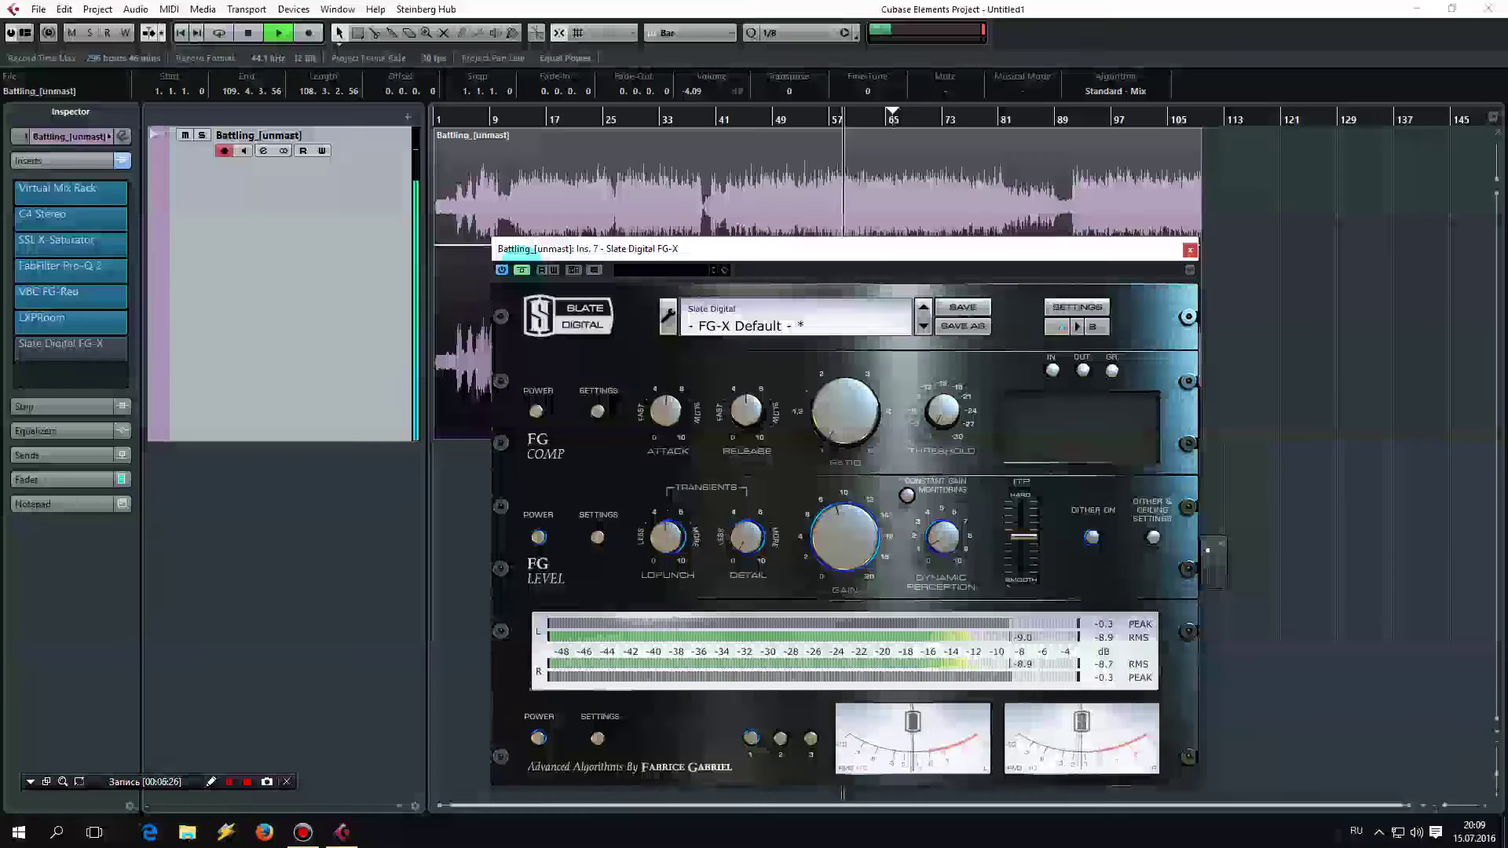
{"action": "key", "text": "space"}
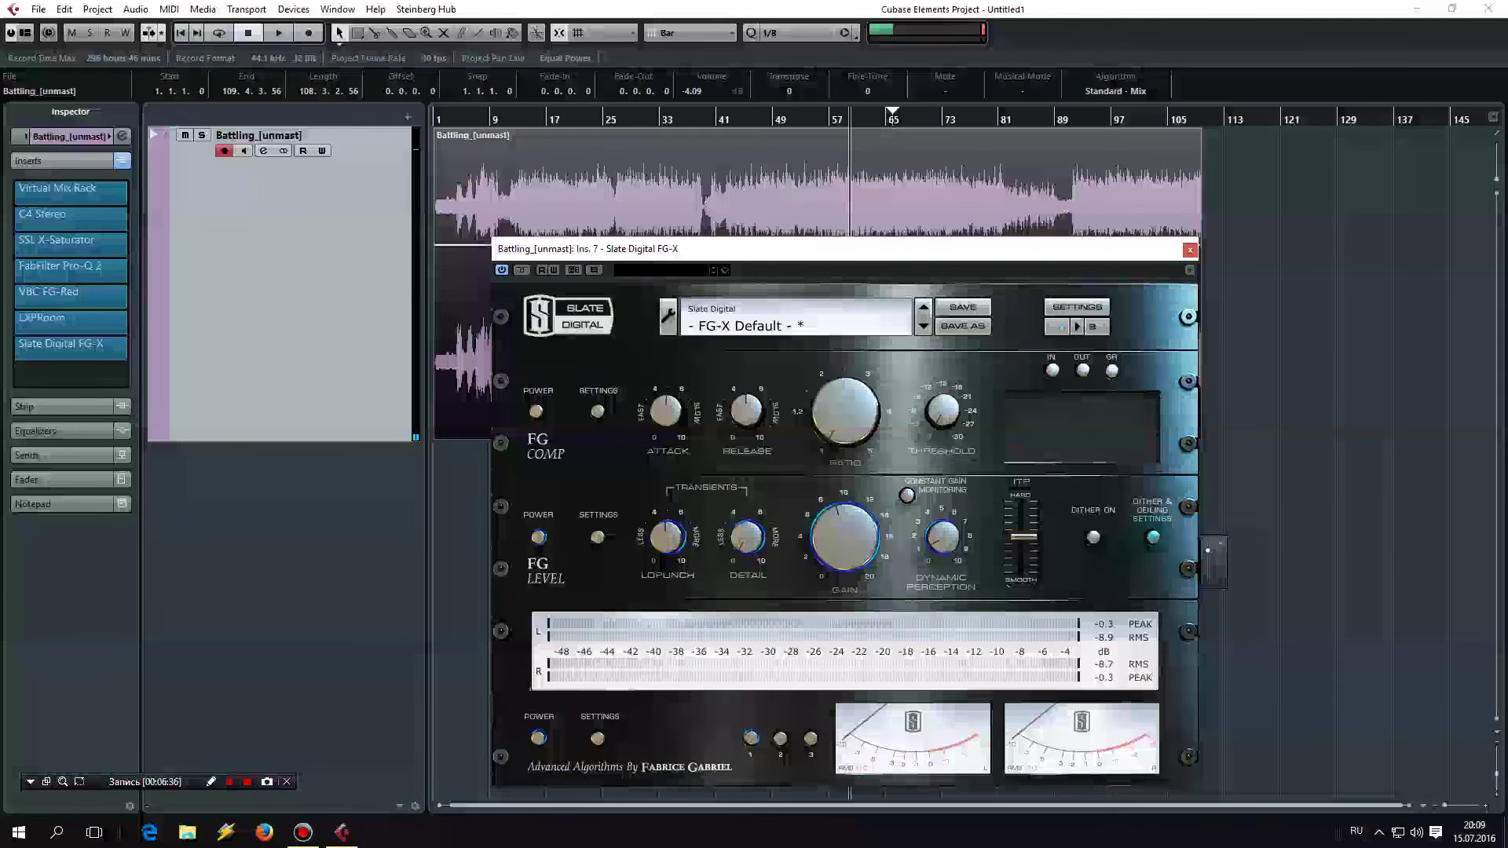
Step: Review the Slate Digital FG-X dither and ceiling settings, including the output bit resolution, and close the plug-in editor
{"action": "left_click", "coordinate": [1152, 537]}
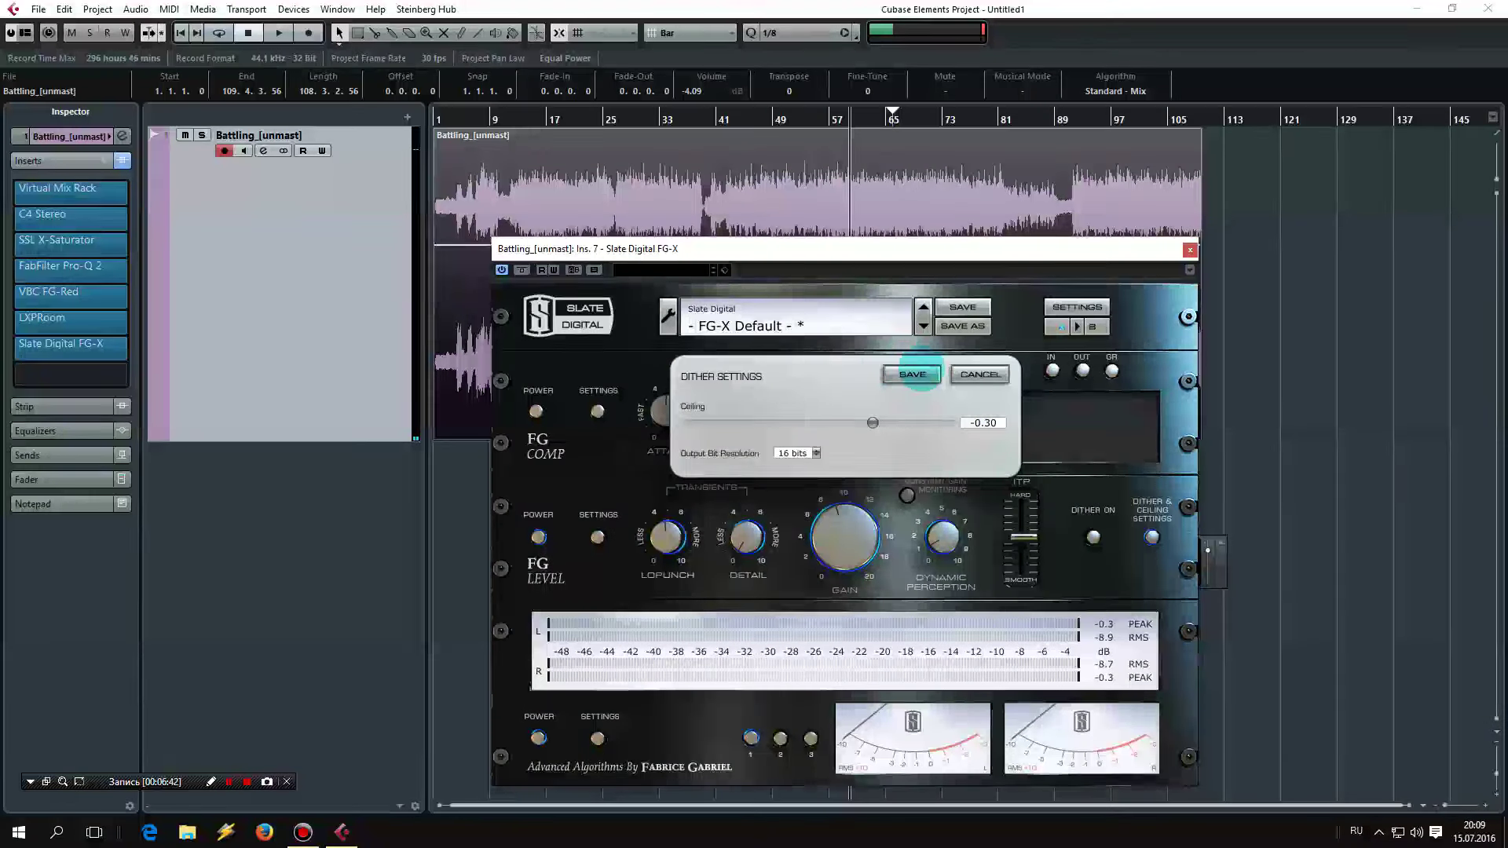
{"action": "left_click", "coordinate": [911, 375]}
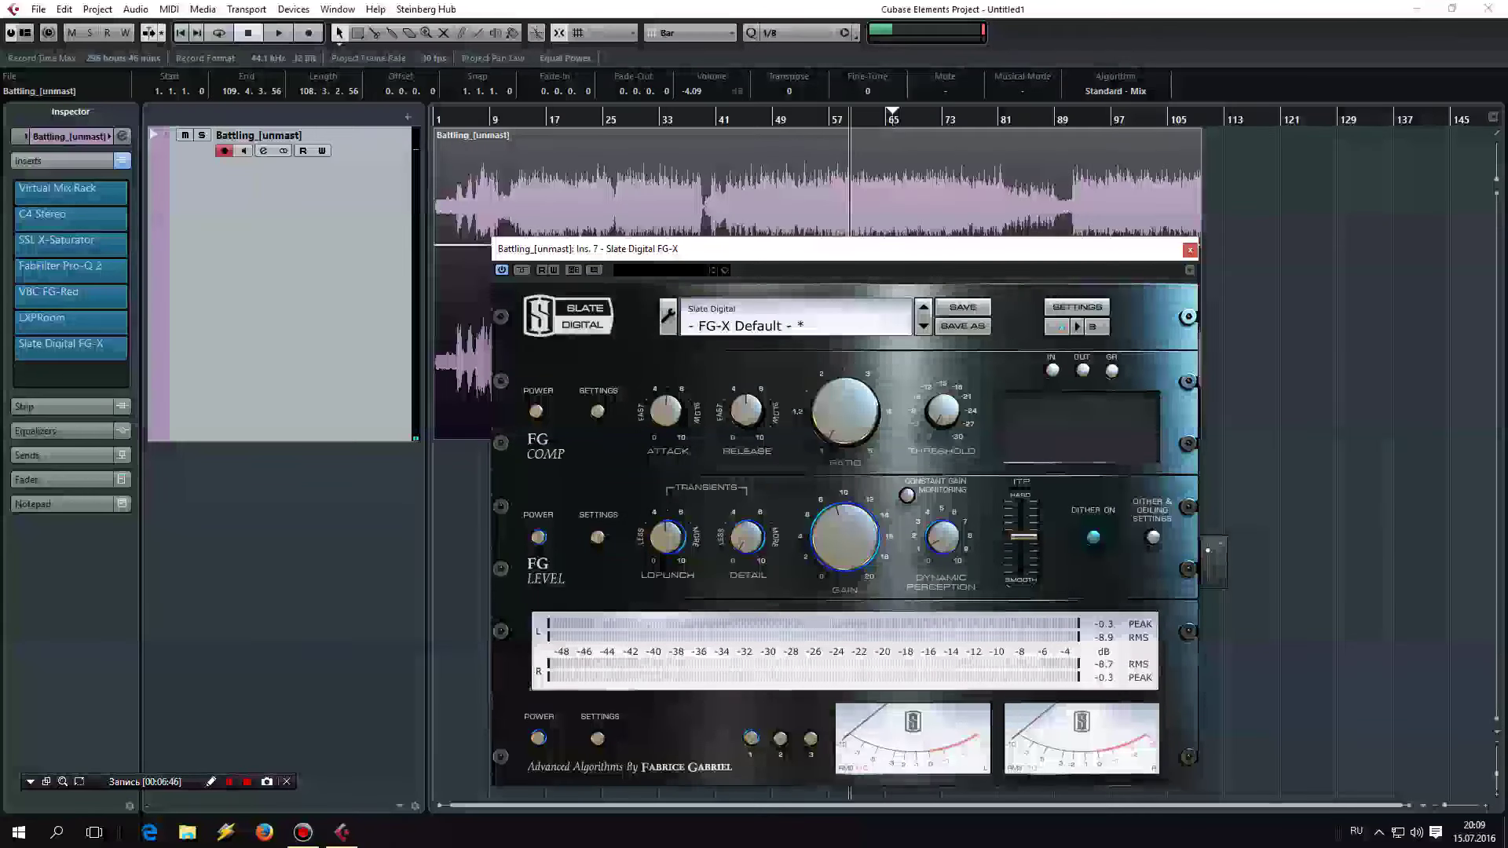
{"action": "left_click", "coordinate": [1153, 537]}
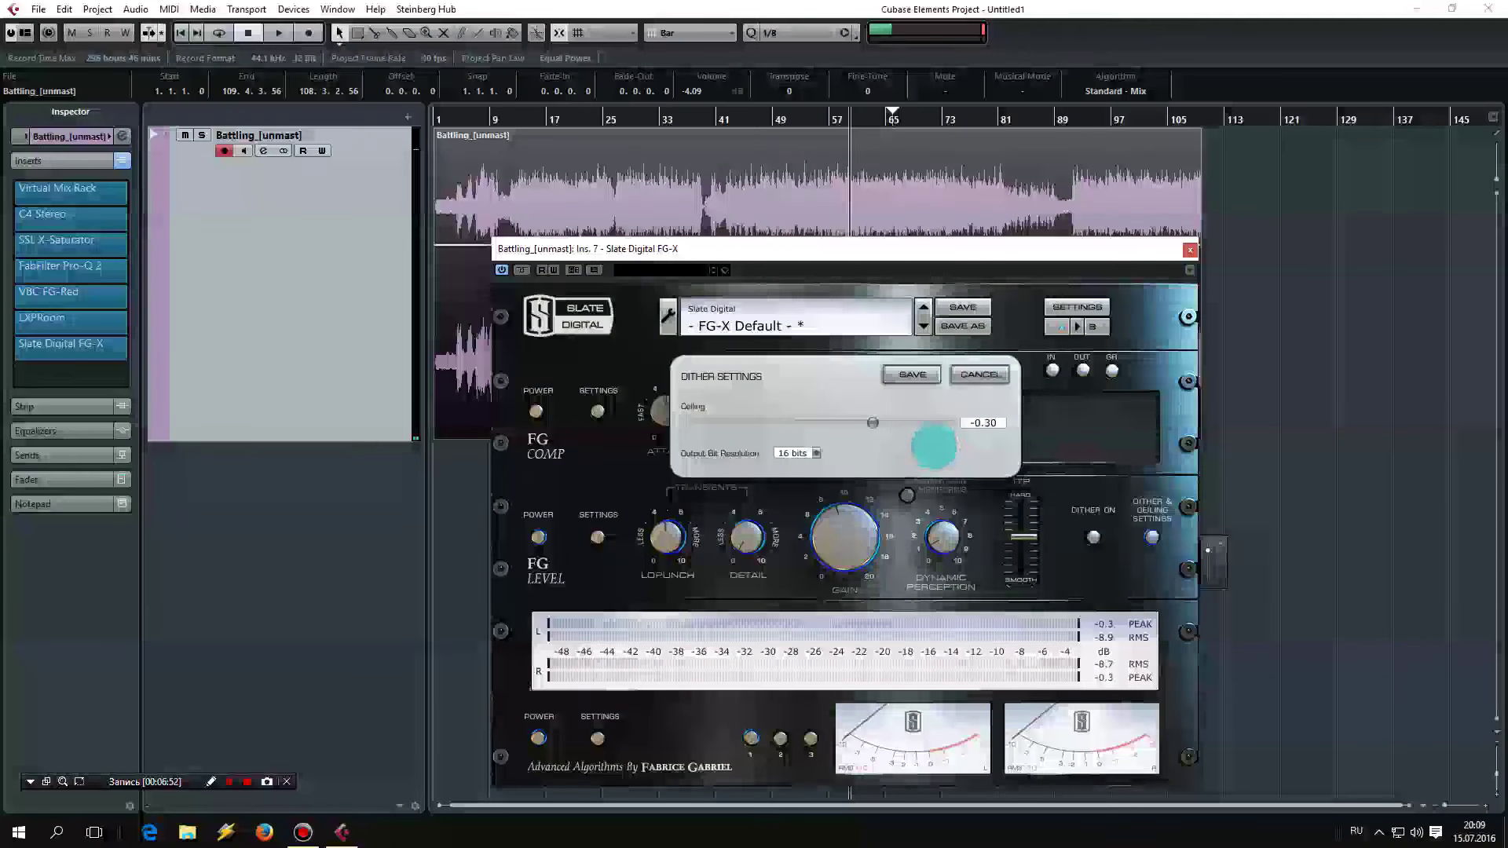
{"action": "key", "text": "Escape"}
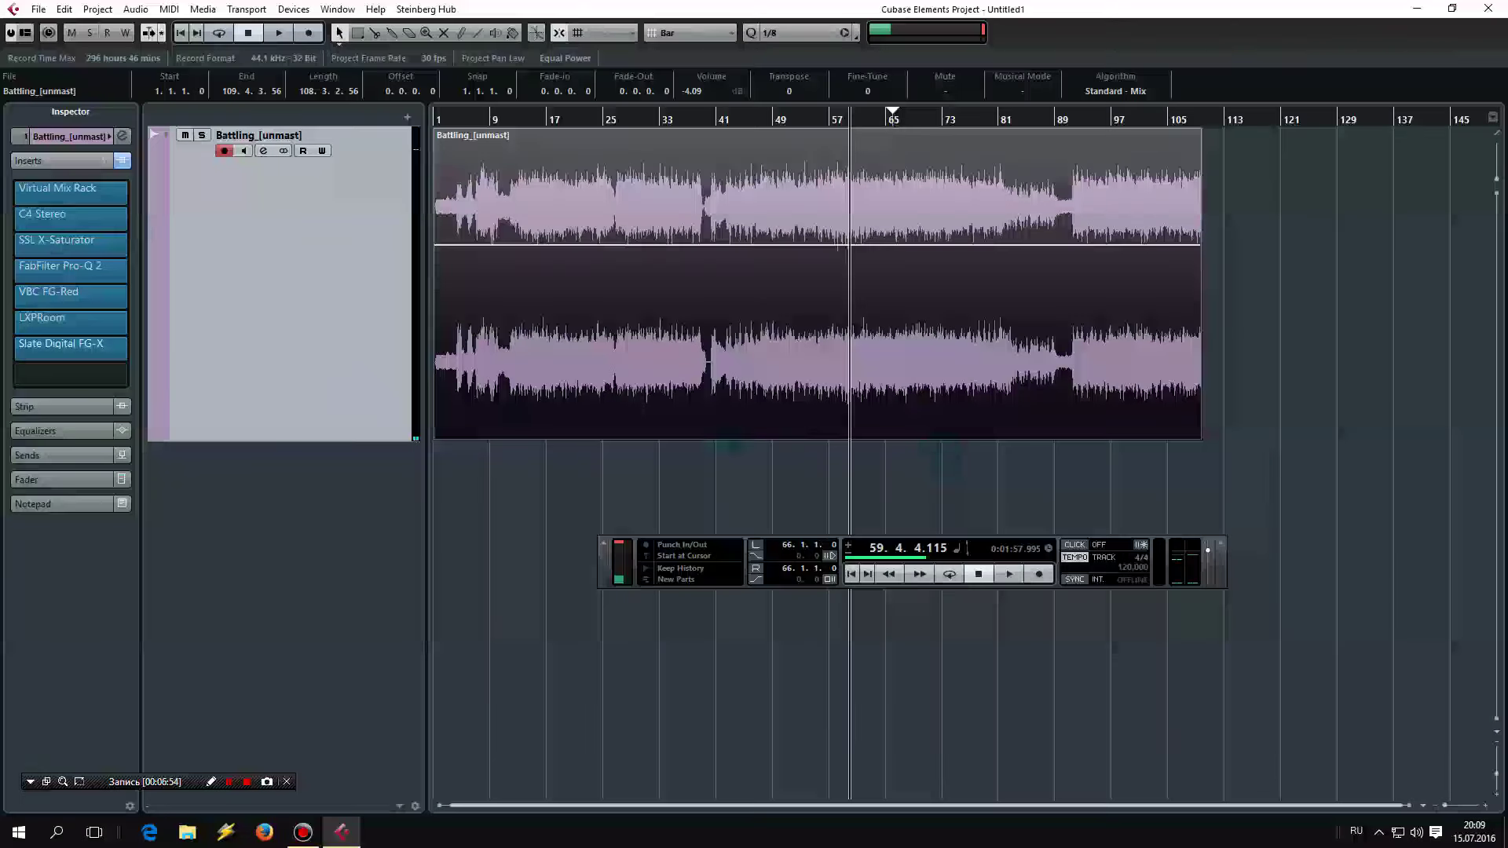
{"action": "left_click", "coordinate": [70, 358]}
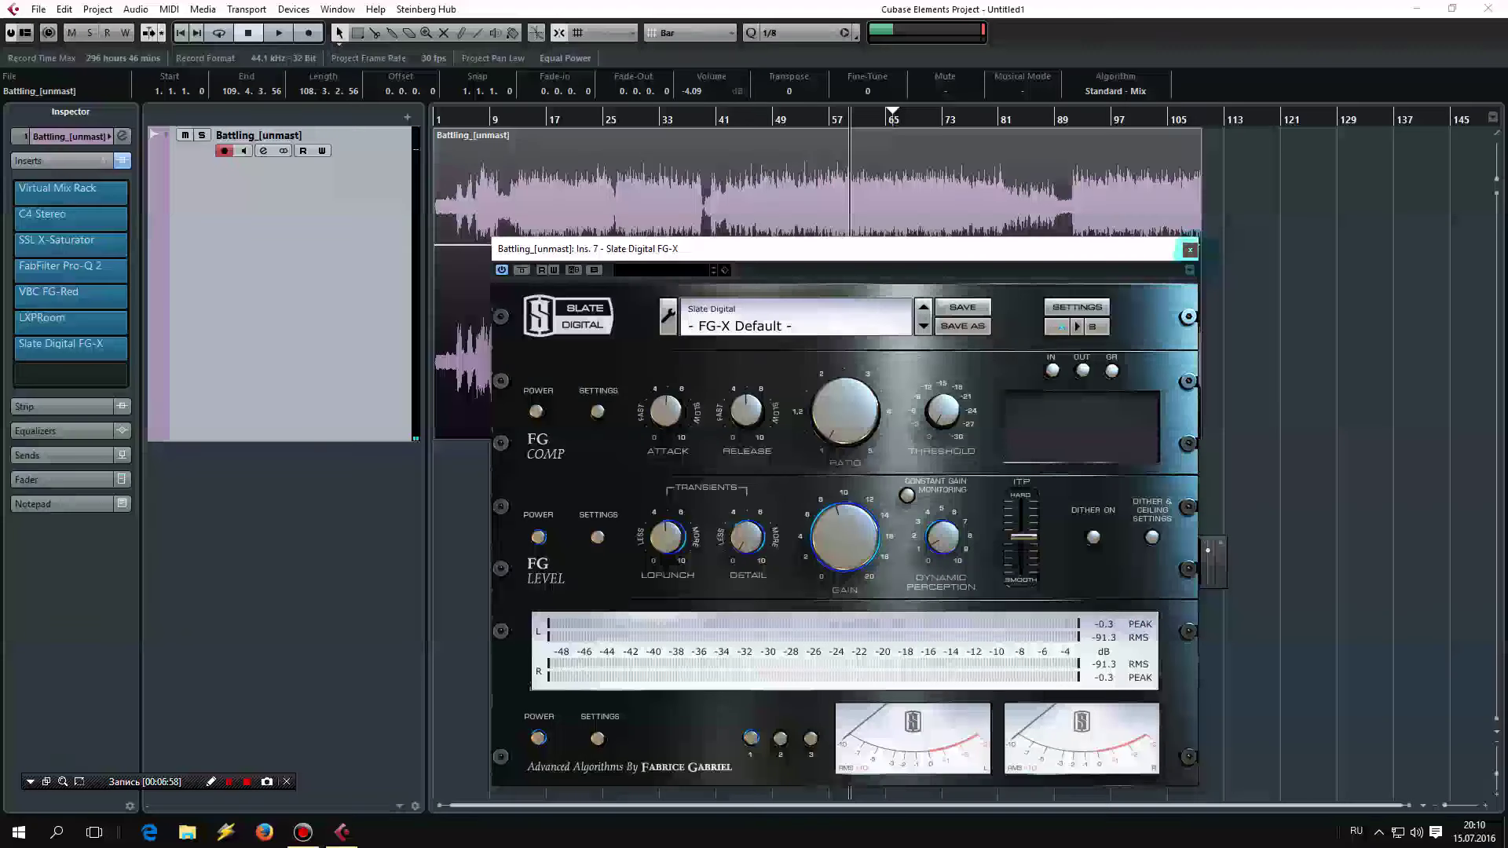
{"action": "left_click", "coordinate": [1190, 249]}
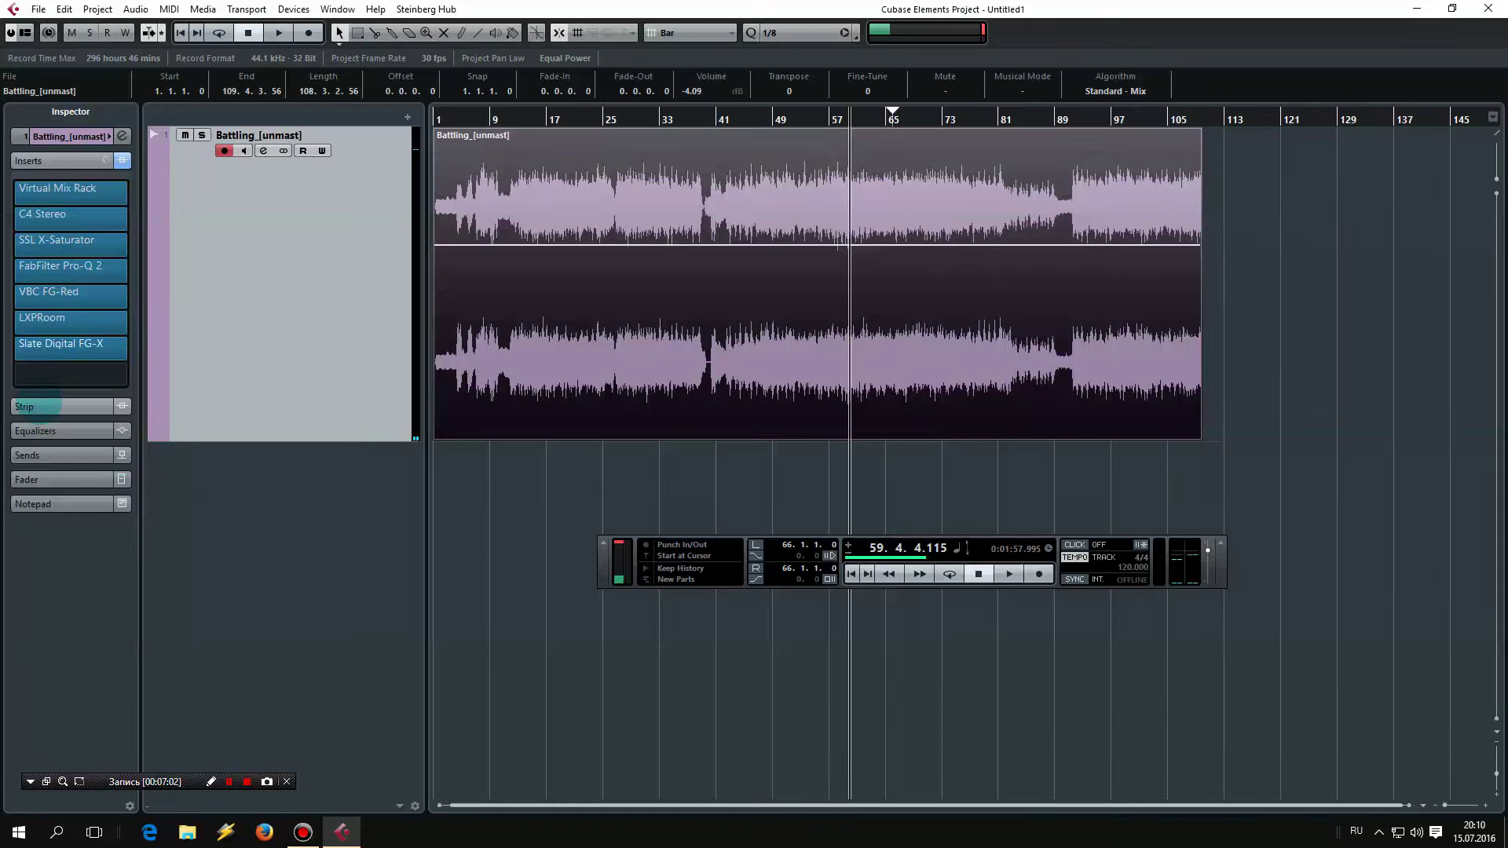
Step: Open the MixConsole and load the UV22HR mastering plug-in into the first insert slot of the Stereo Out channel
{"action": "key", "text": "F3"}
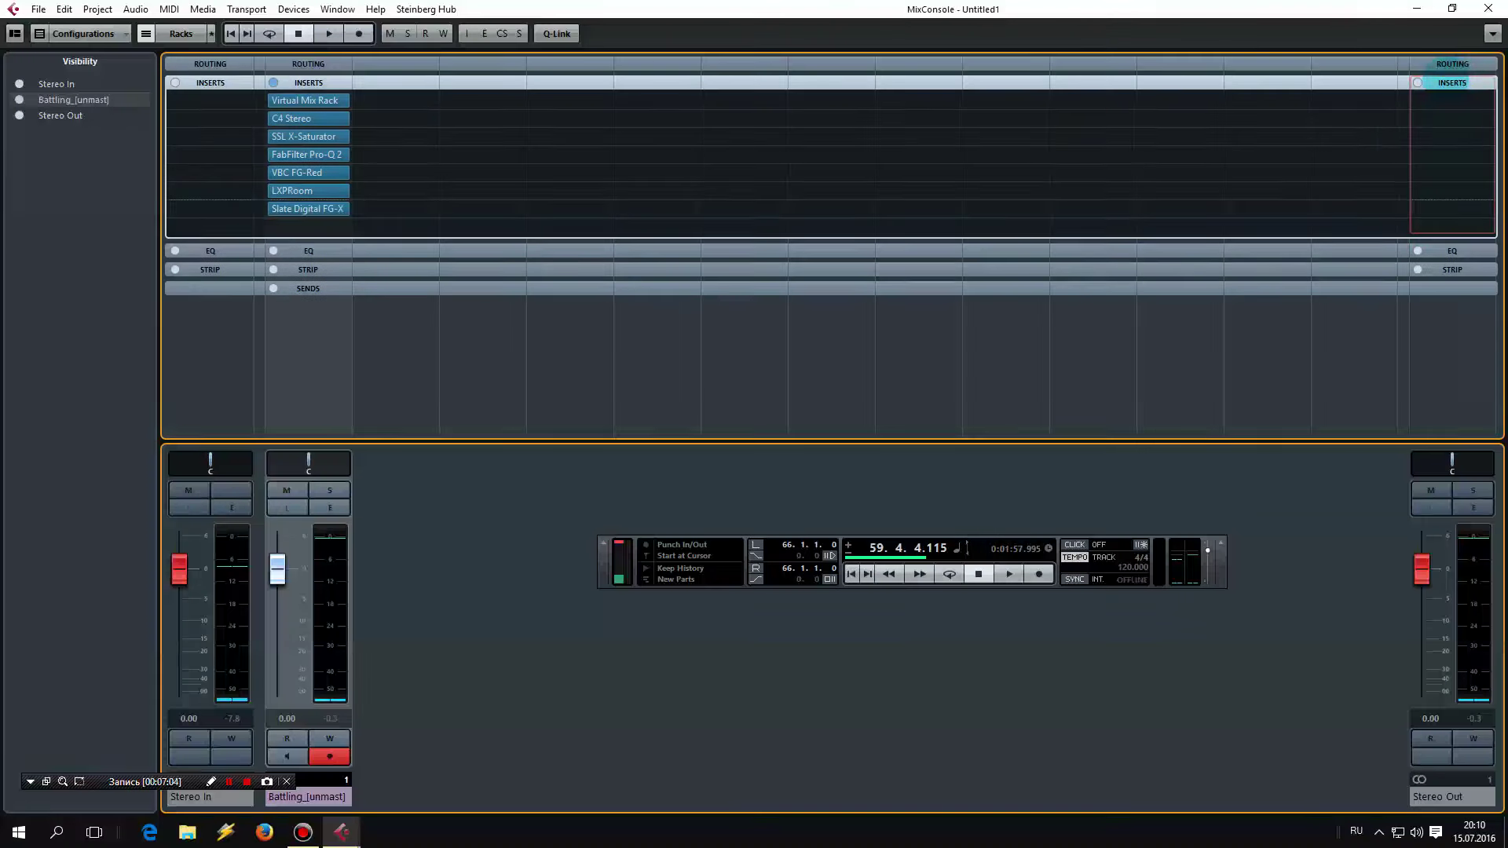
{"action": "left_click", "coordinate": [1477, 101]}
{"action": "left_click", "coordinate": [1296, 321]}
{"action": "left_click", "coordinate": [1338, 409]}
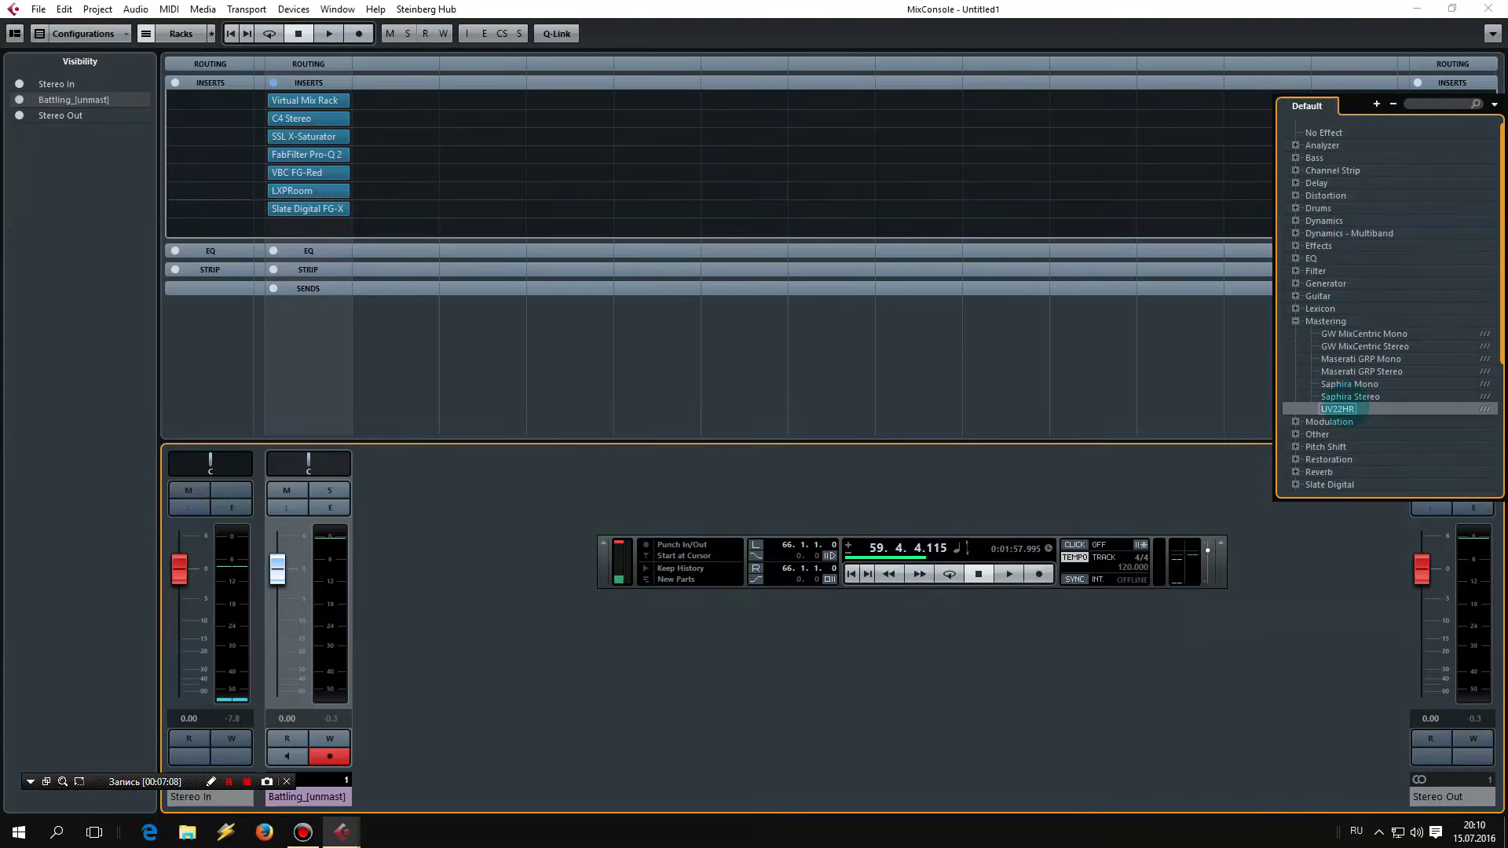
{"action": "left_click_drag", "start_coordinate": [752, 346], "coordinate": [800, 310]}
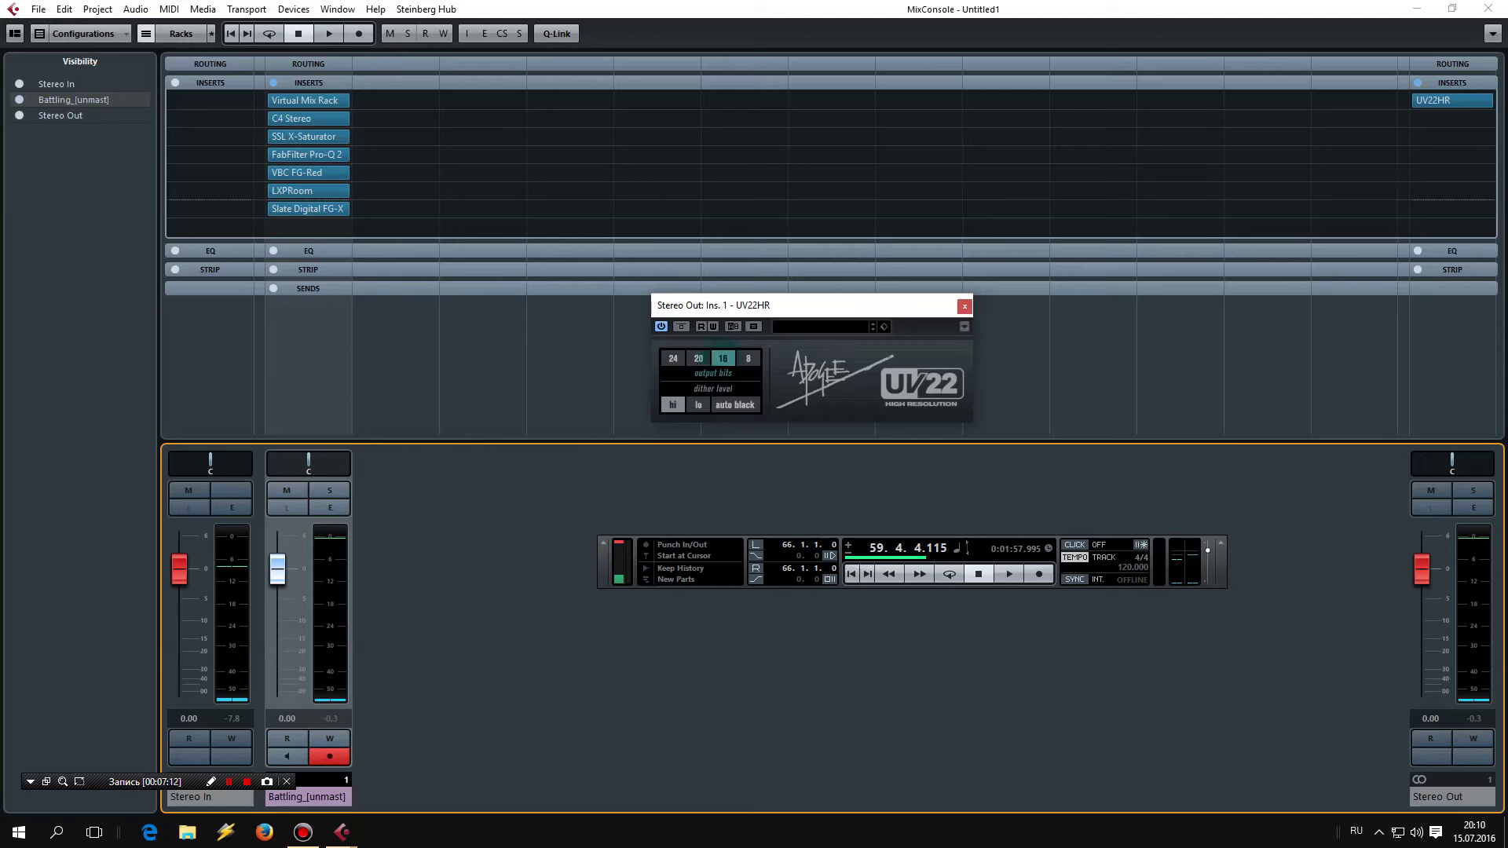
Step: Try the lo dither level in UV22HR, return it to hi, and close the plug-in editor
{"action": "left_click", "coordinate": [698, 405]}
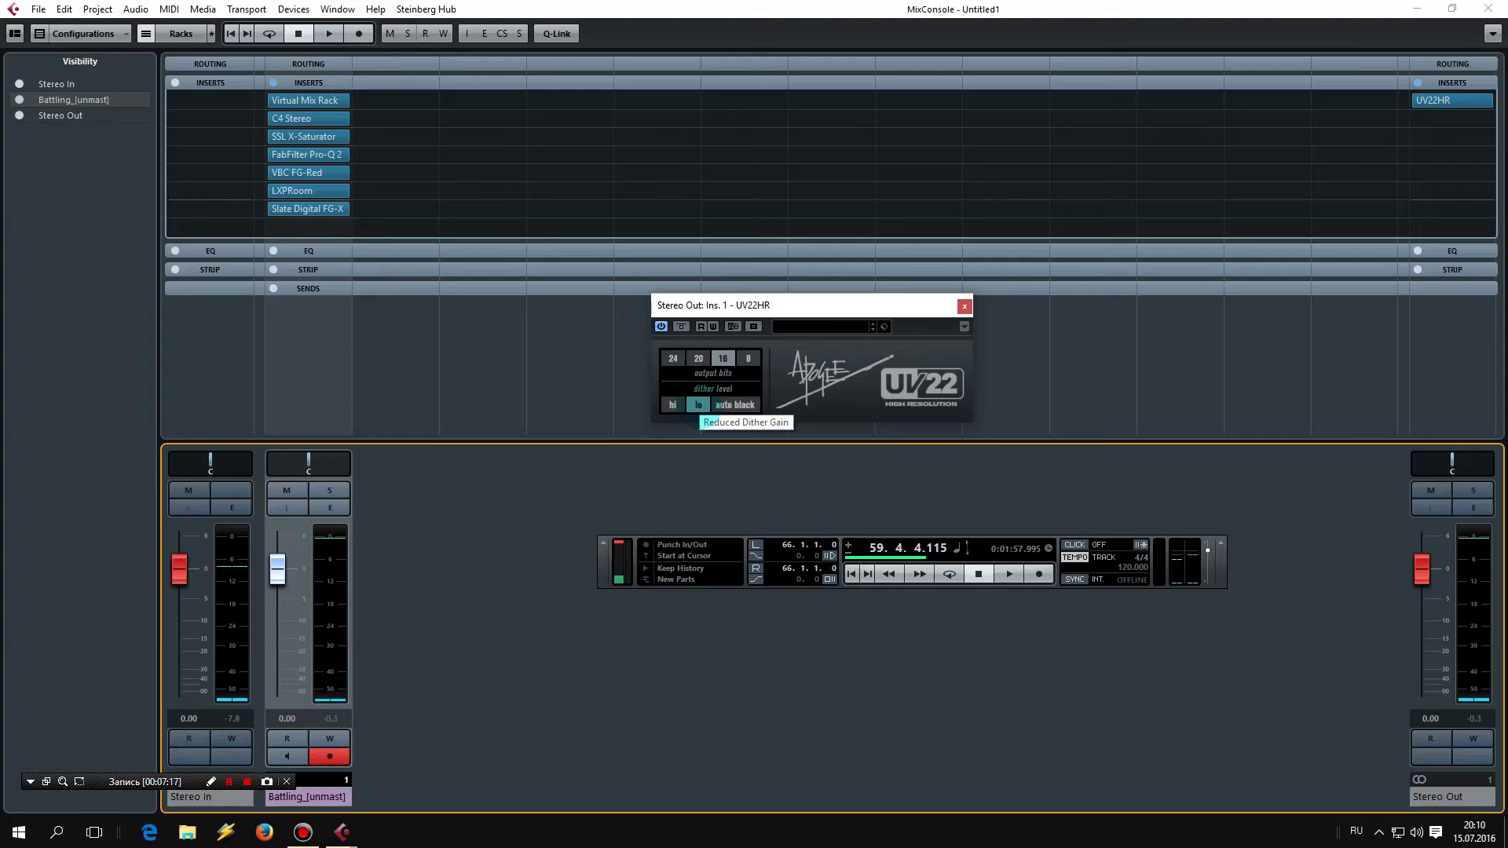
{"action": "left_click", "coordinate": [673, 405]}
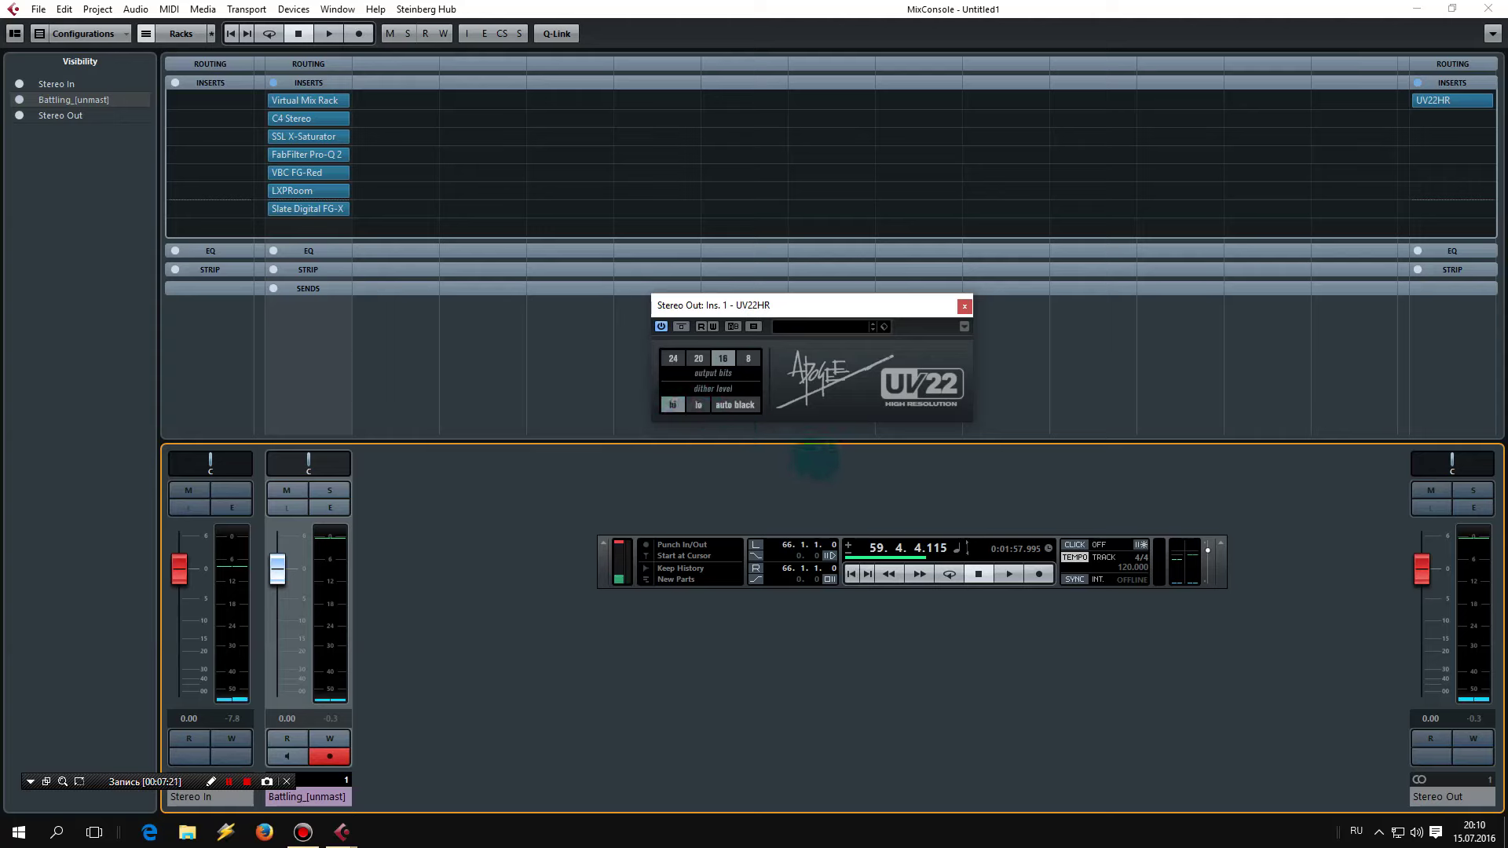
{"action": "left_click", "coordinate": [964, 306]}
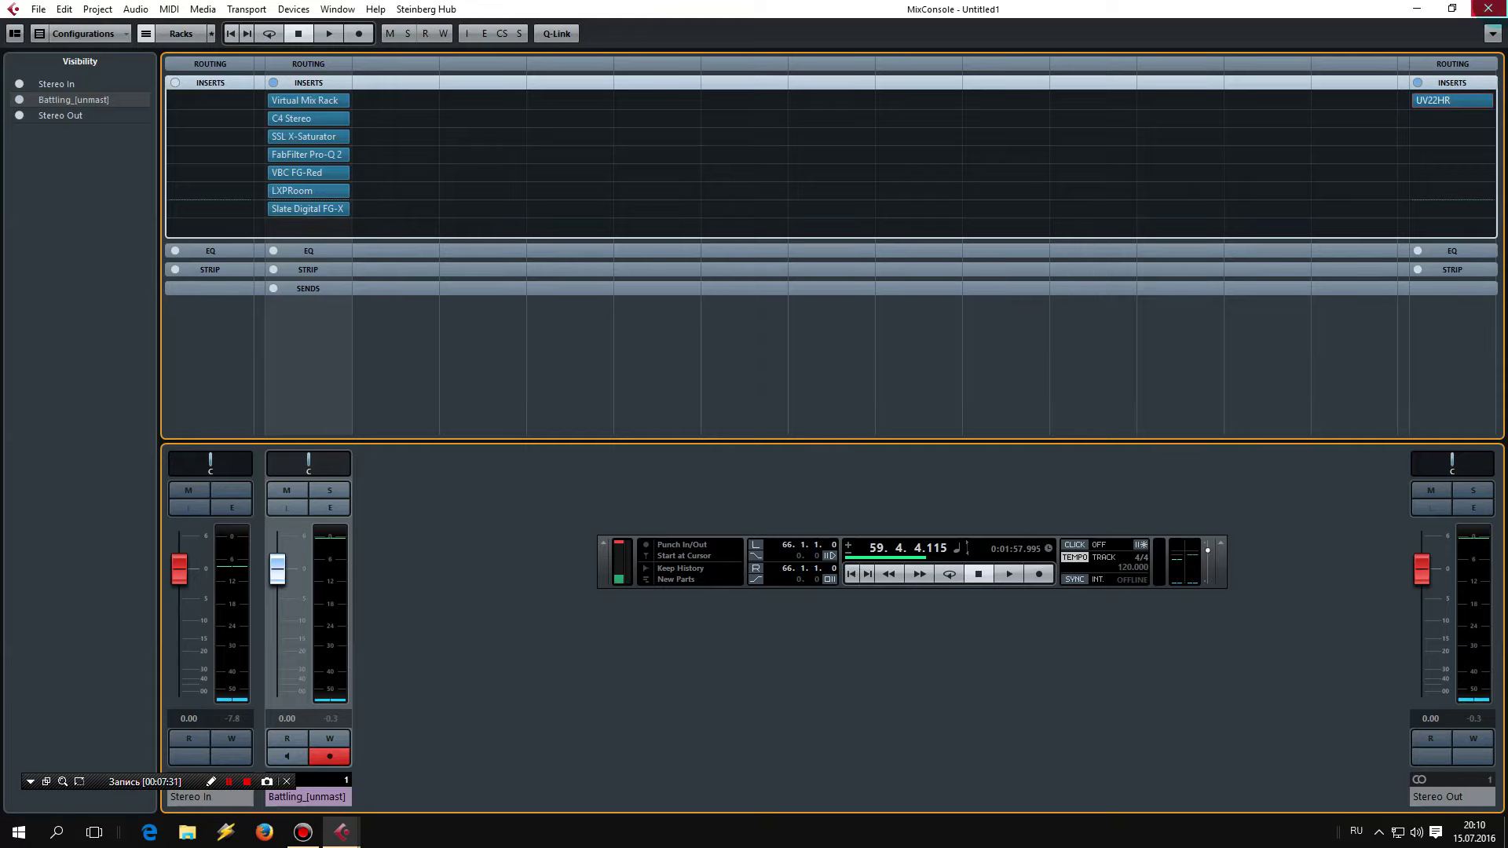
Step: Close the MixConsole and clear the overload indicator on the transport in the project window
{"action": "left_click", "coordinate": [1487, 9]}
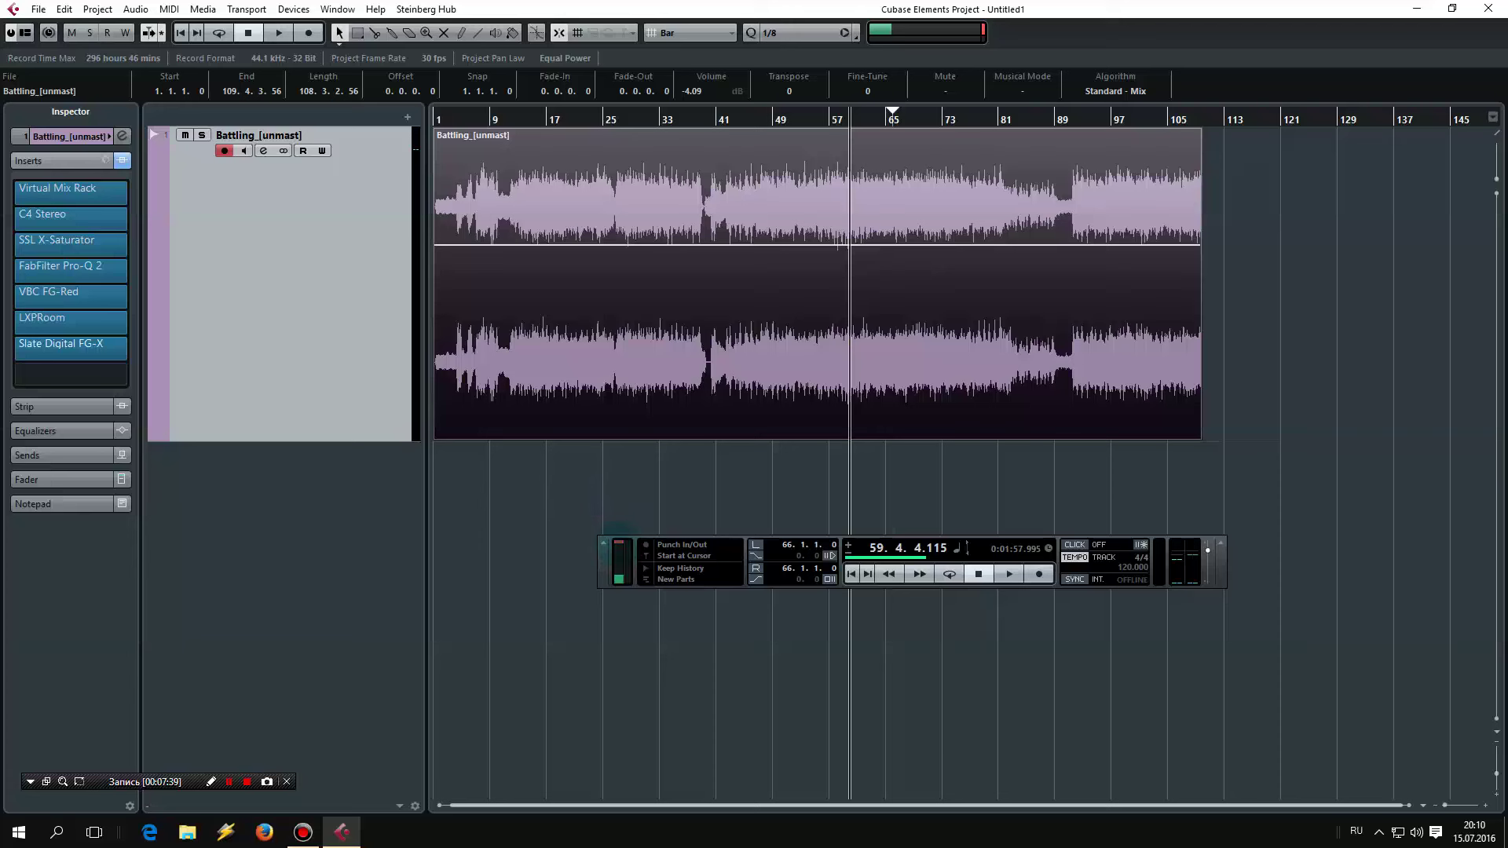
{"action": "left_click", "coordinate": [619, 542]}
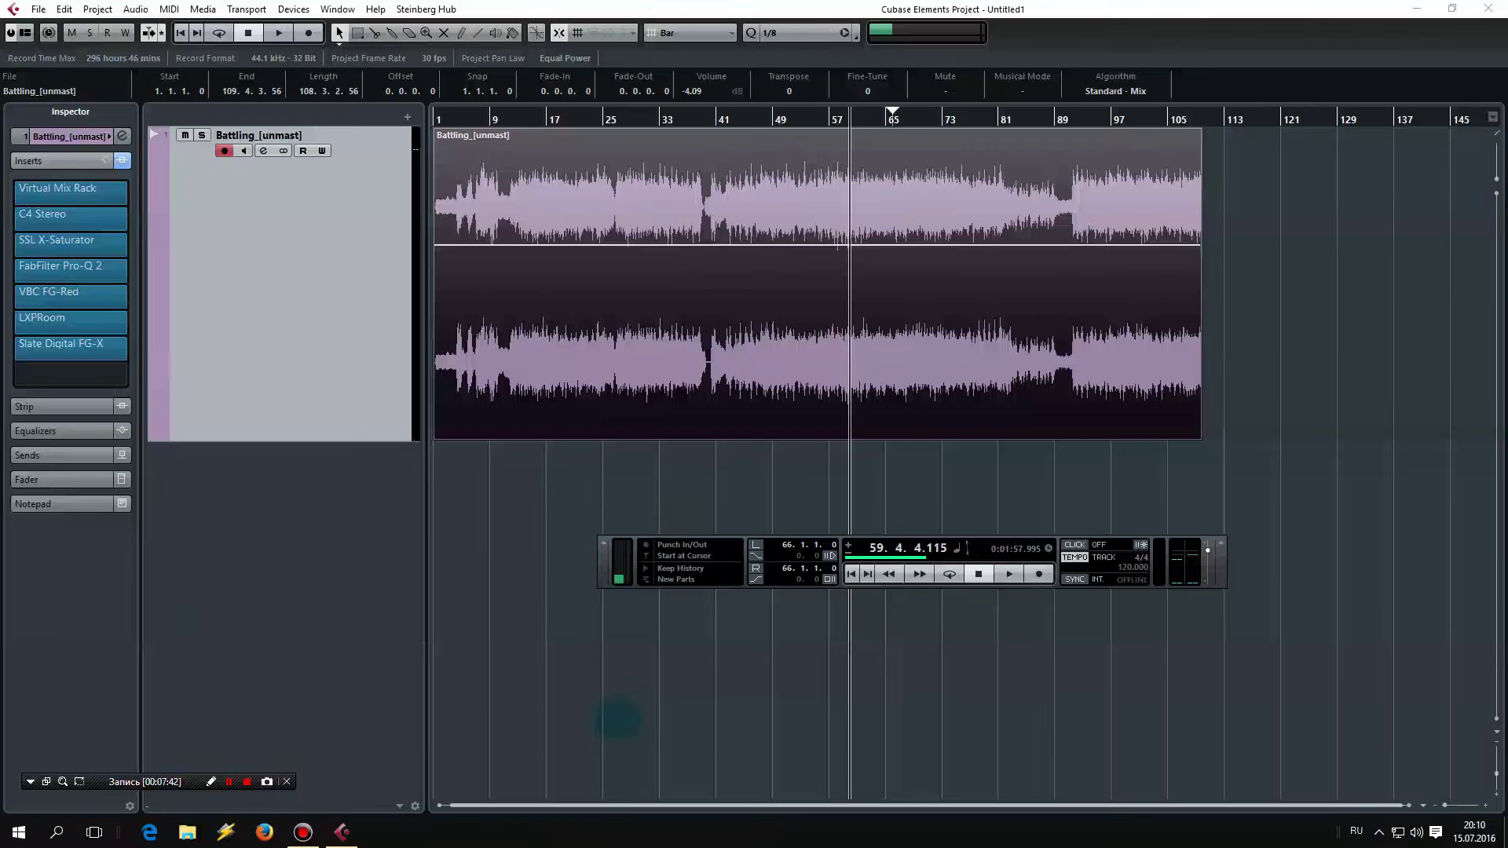
{"action": "left_click", "coordinate": [641, 229]}
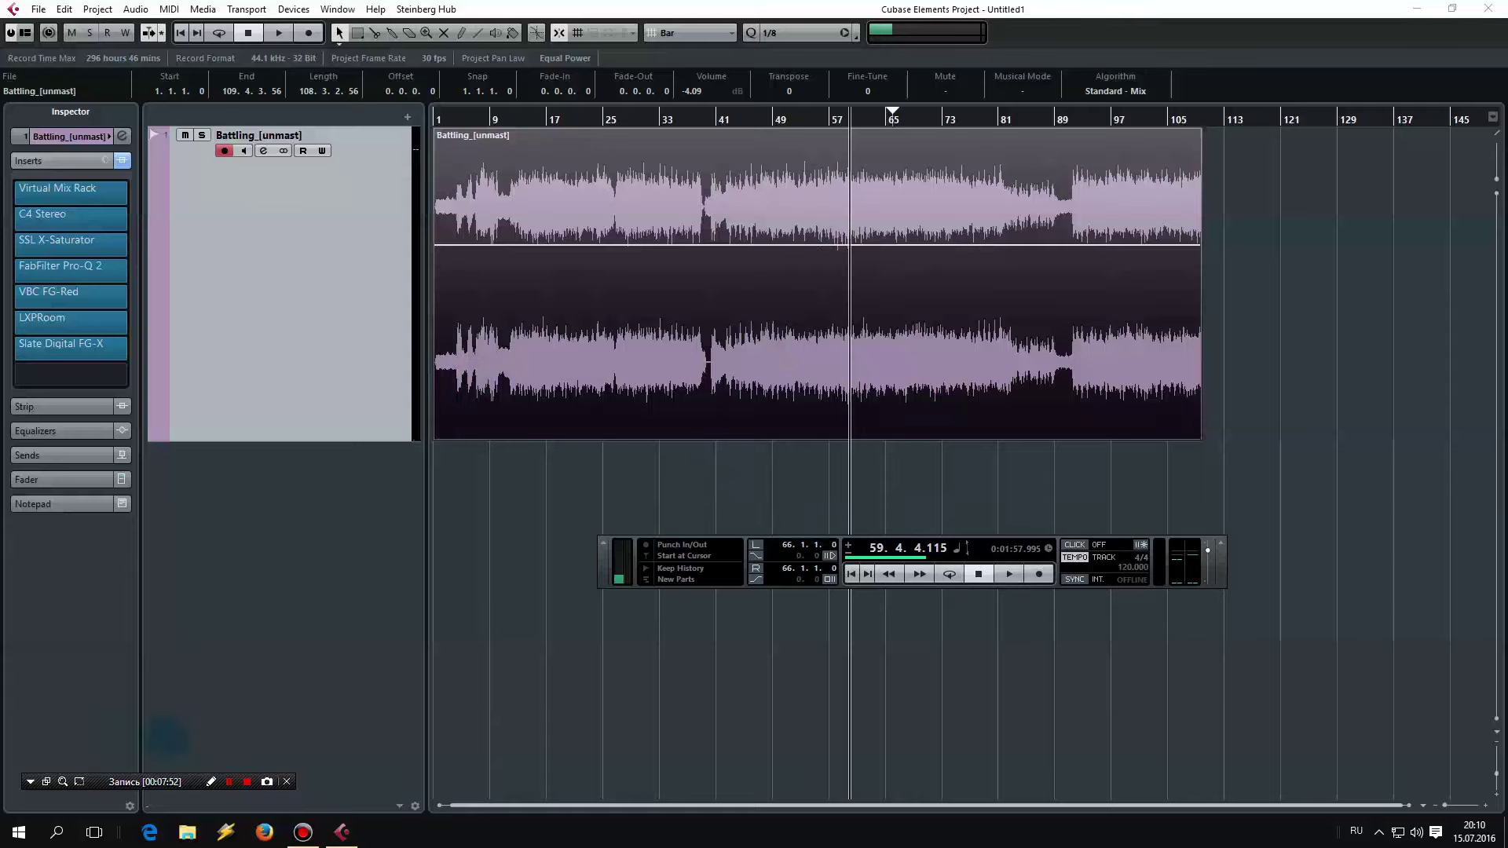
{"action": "left_click", "coordinate": [247, 782]}
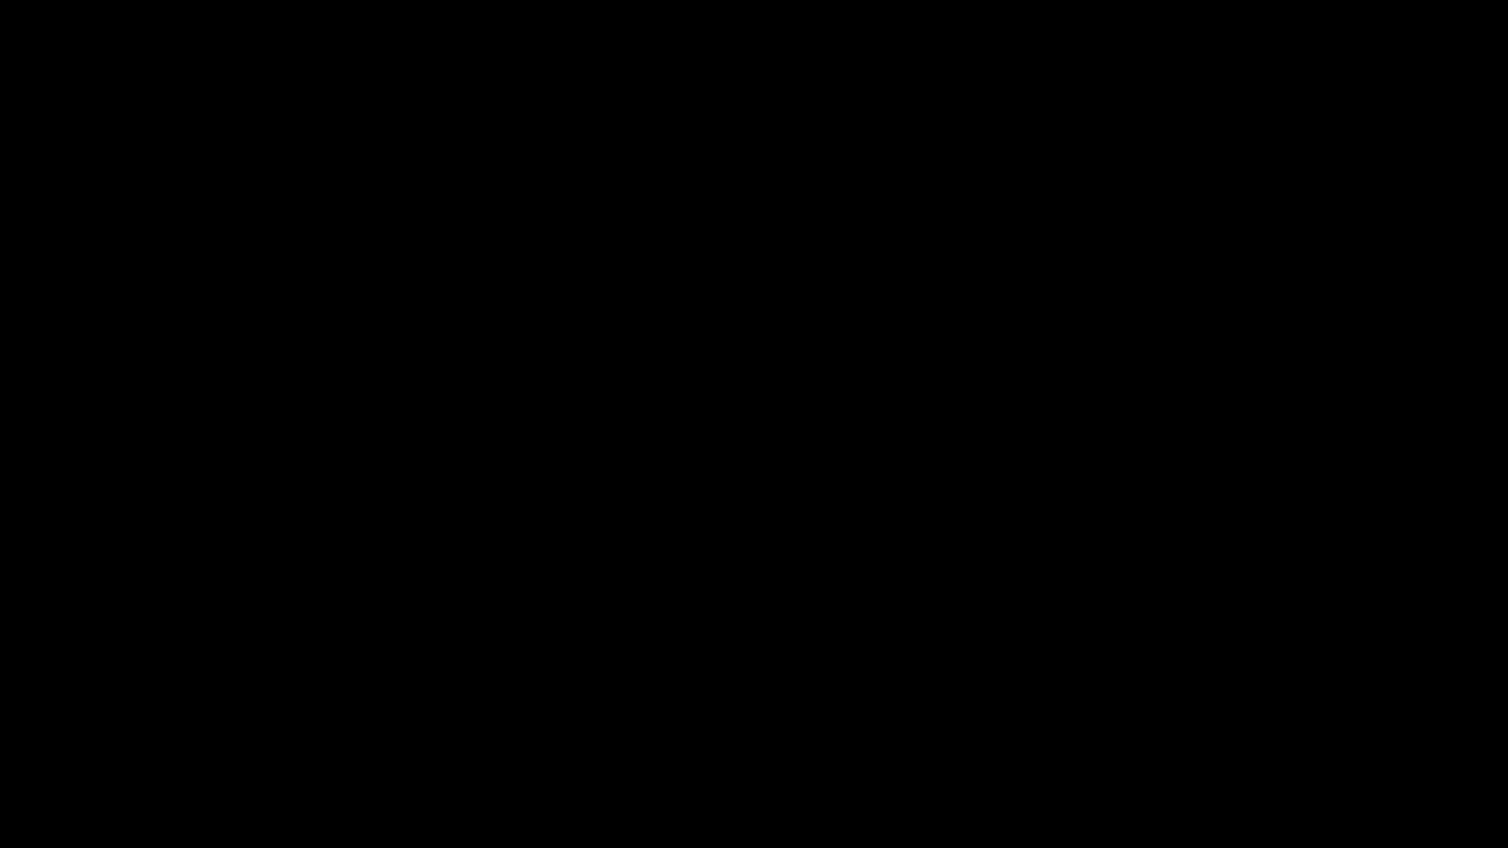